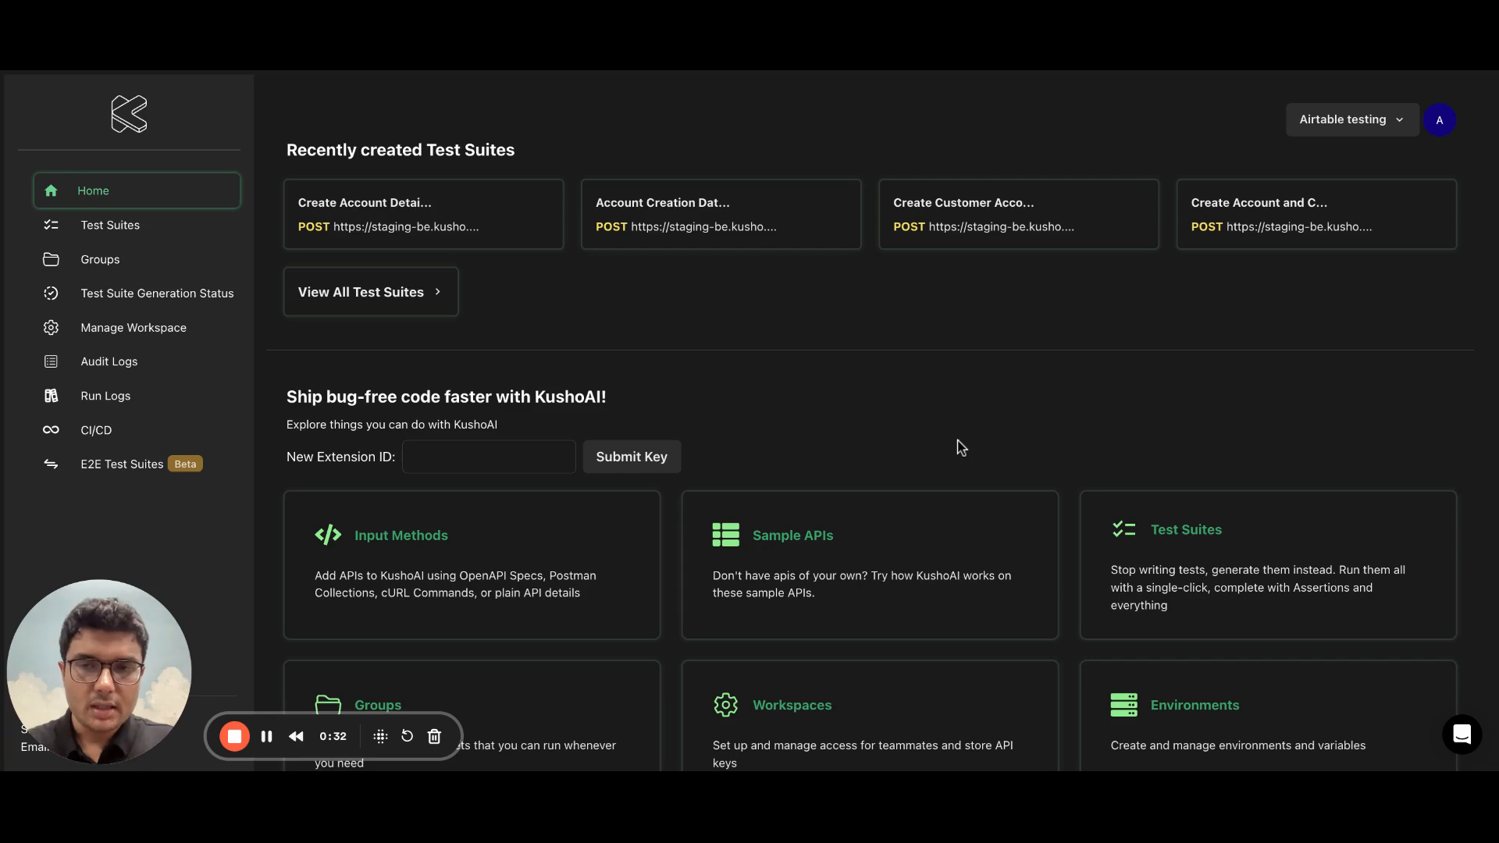
- Start creating a new test suite with the option to enter the API details manually
scroll(961, 447, down, 3)
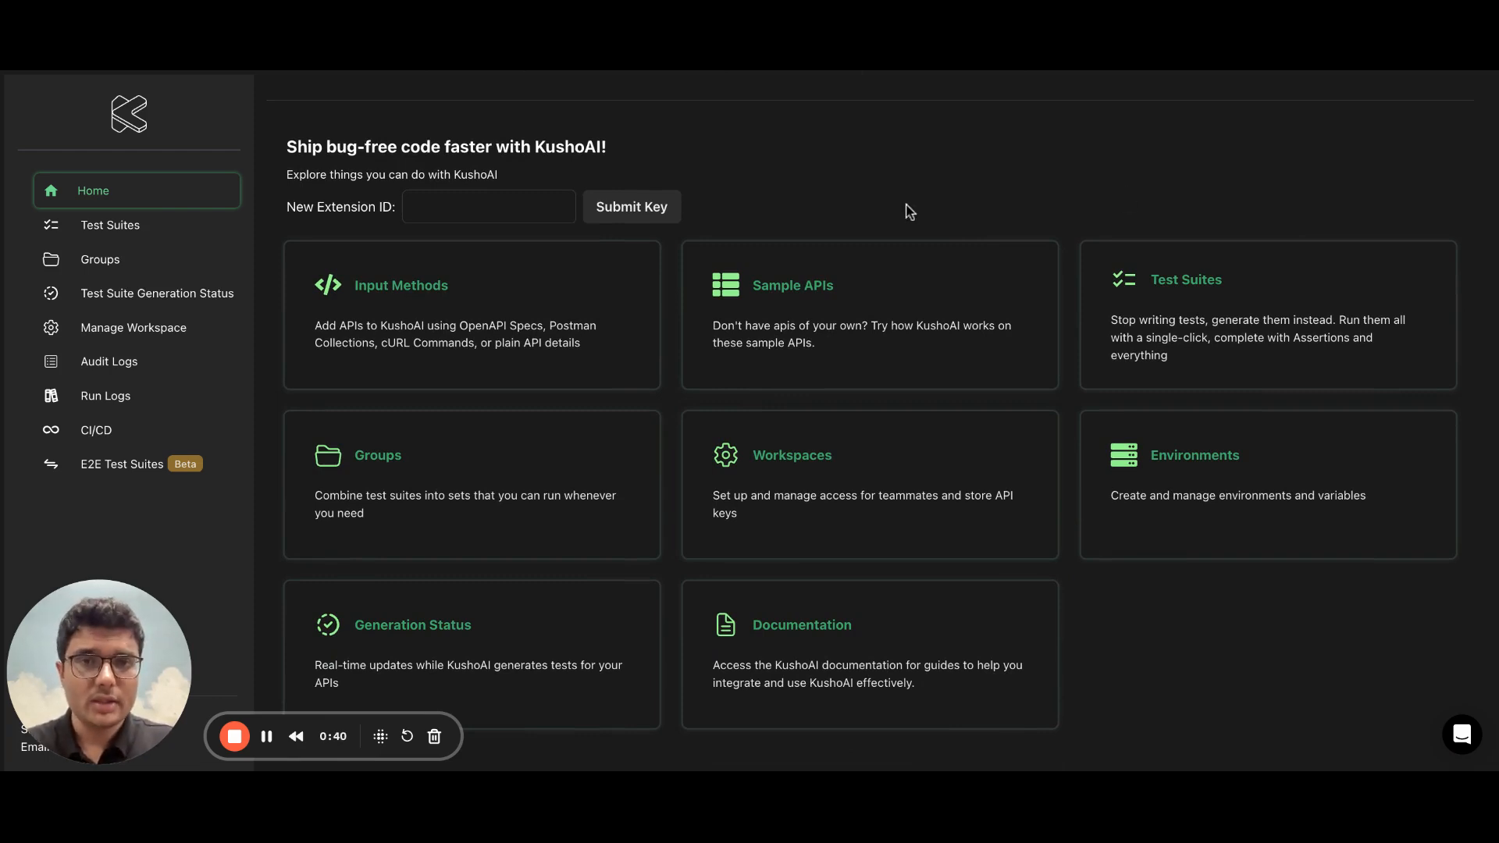
scroll(898, 206, up, 3)
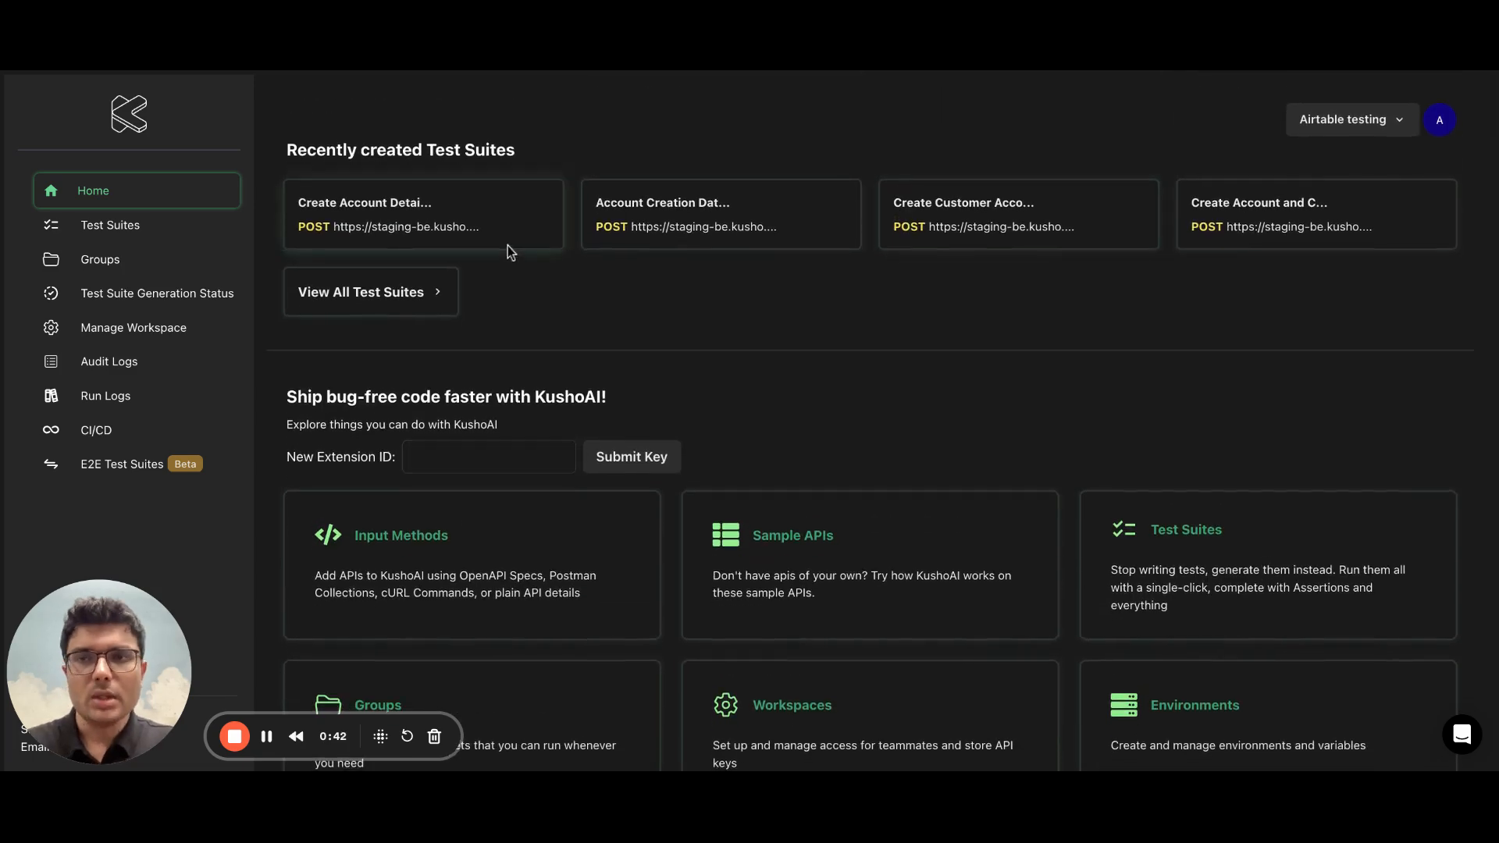
click(105, 226)
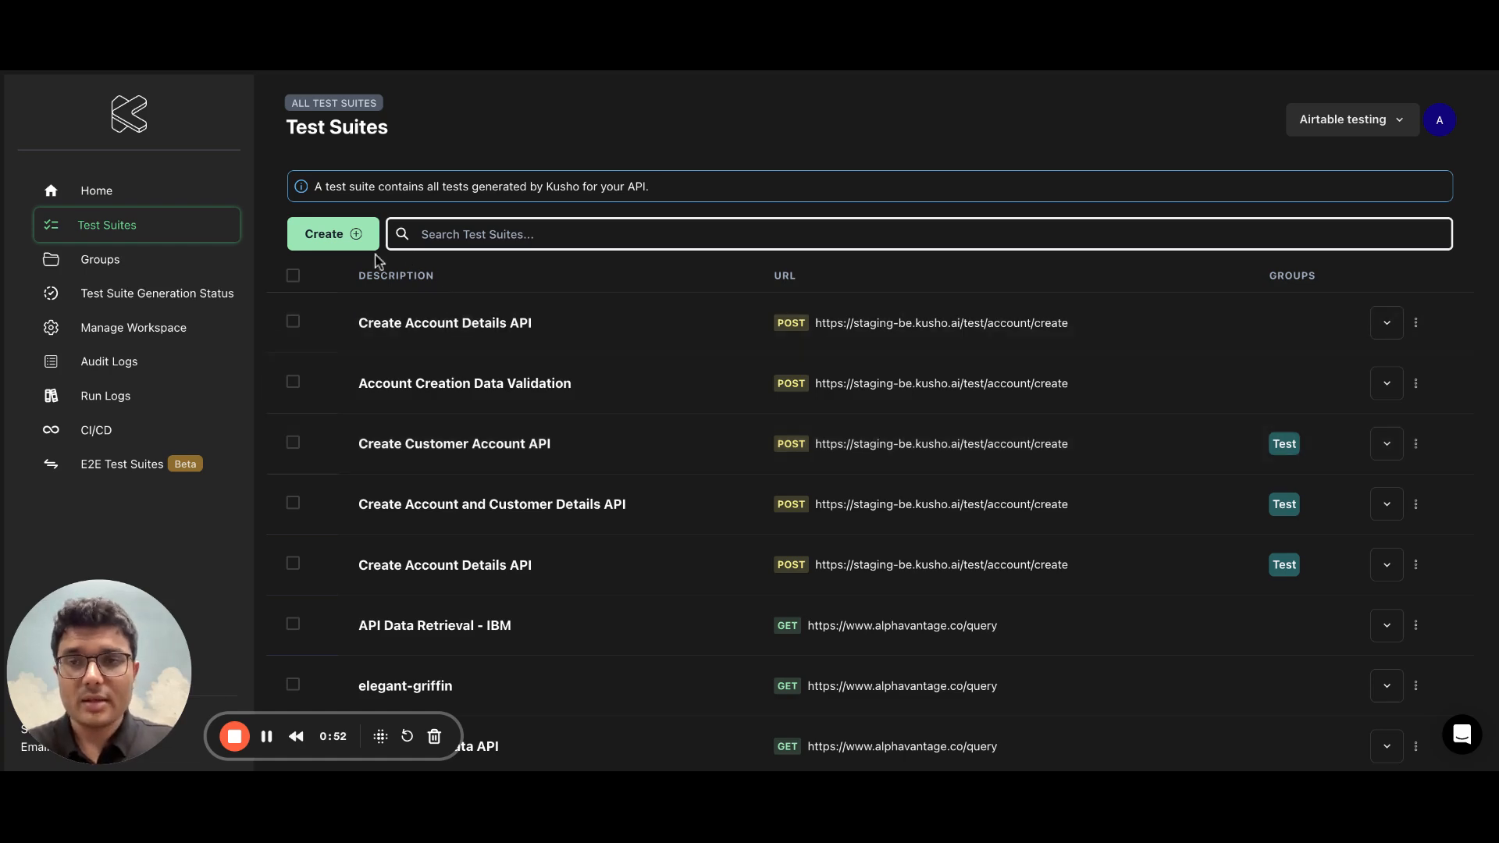
click(331, 249)
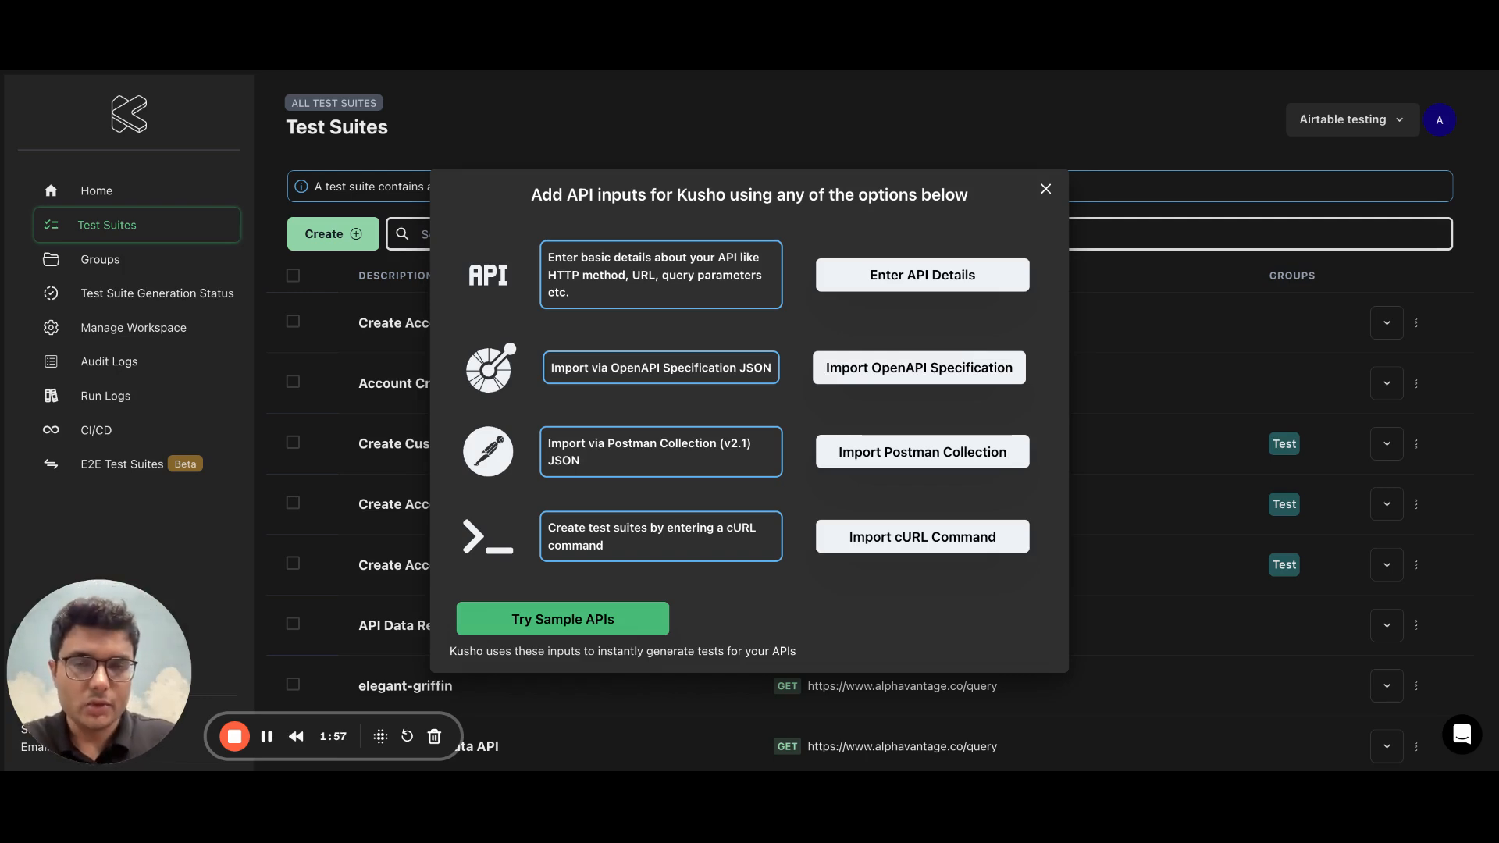
click(910, 285)
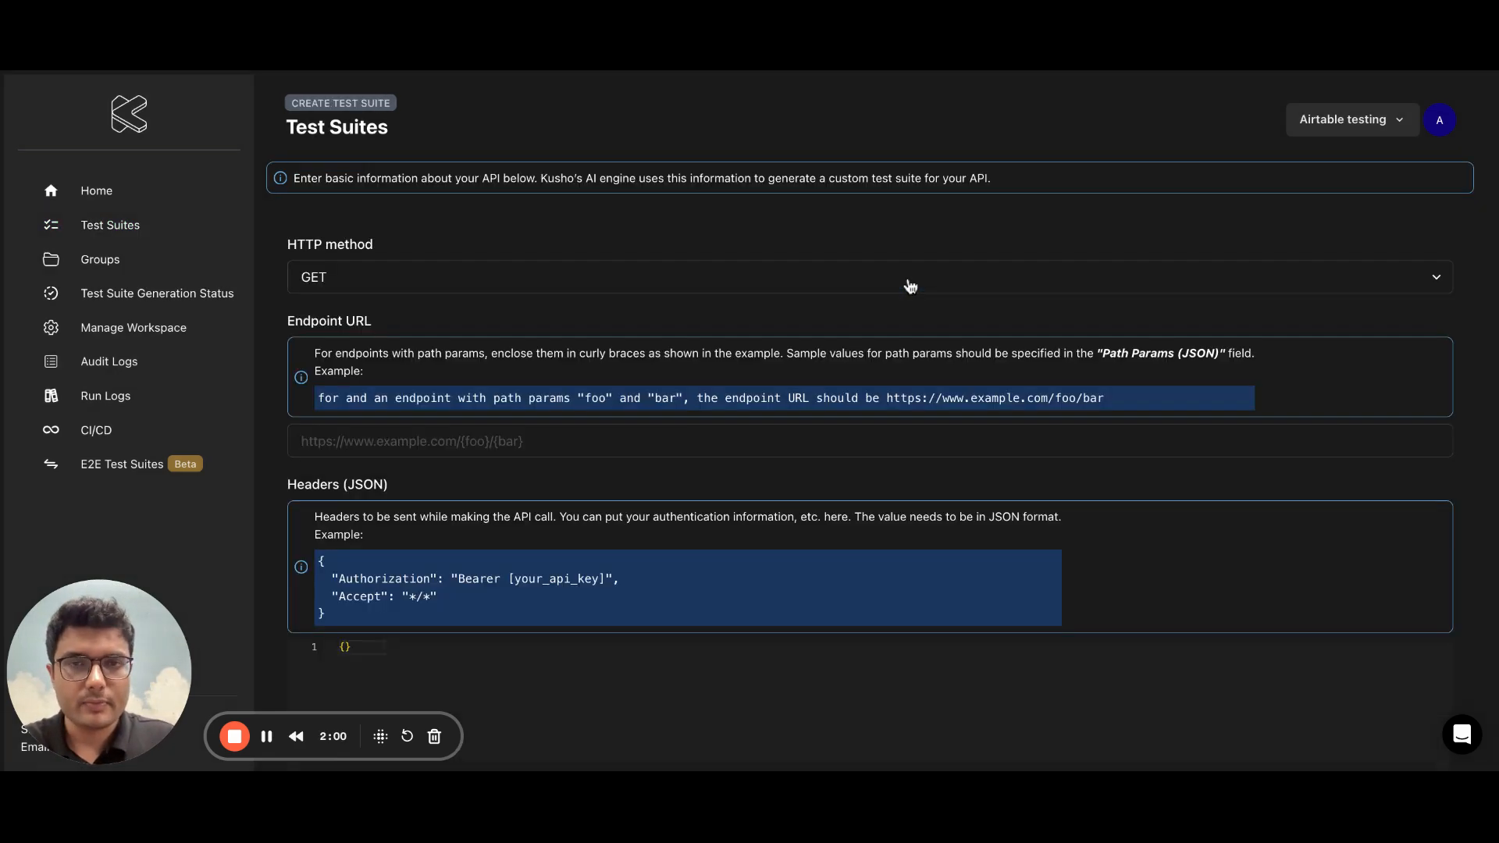
scroll(556, 328, down, 2)
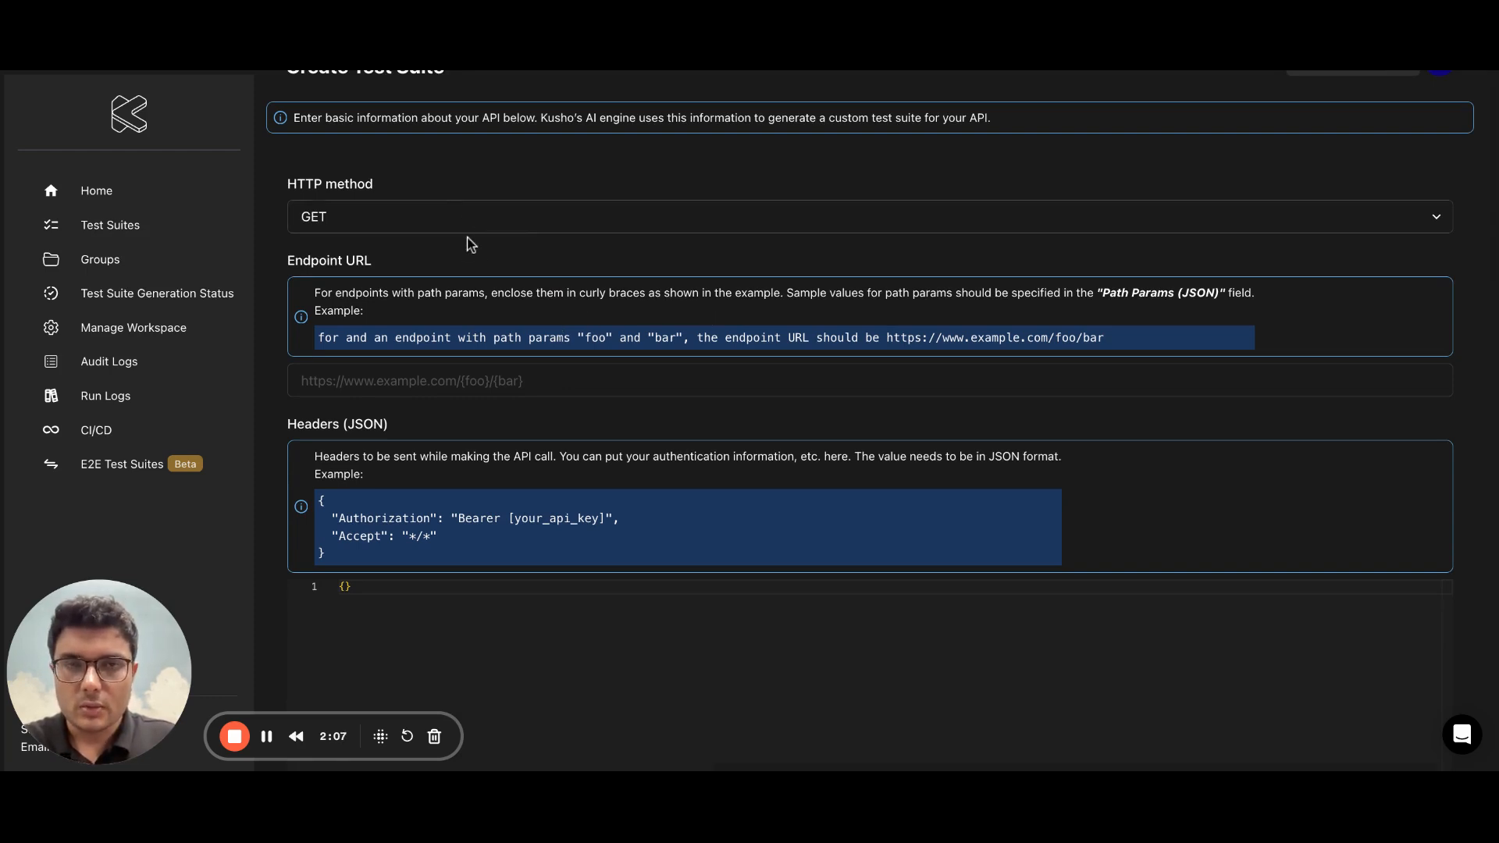
scroll(476, 248, down, 1)
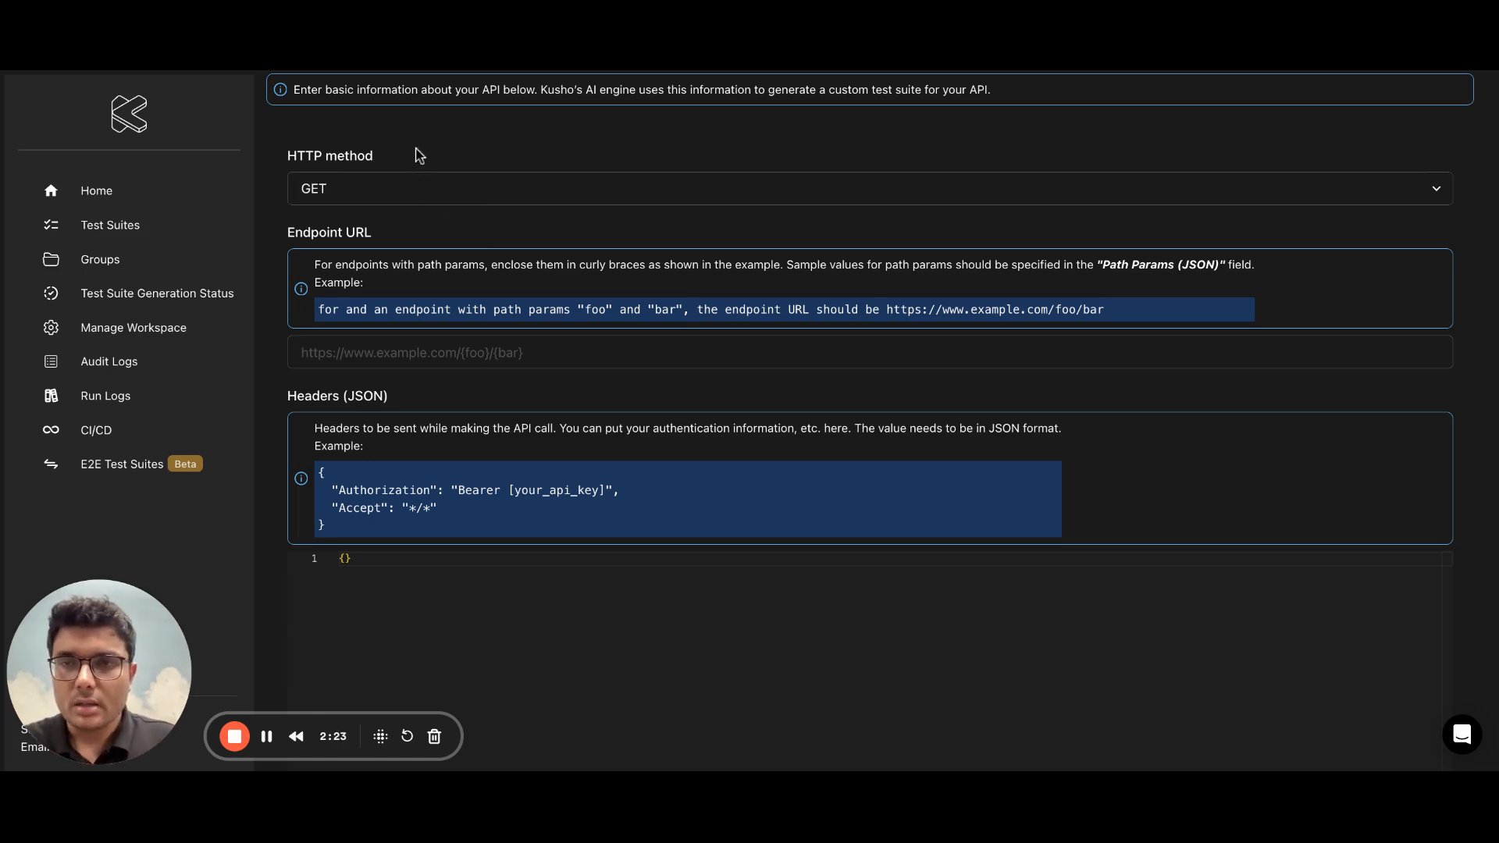
scroll(420, 155, down, 1)
click(406, 174)
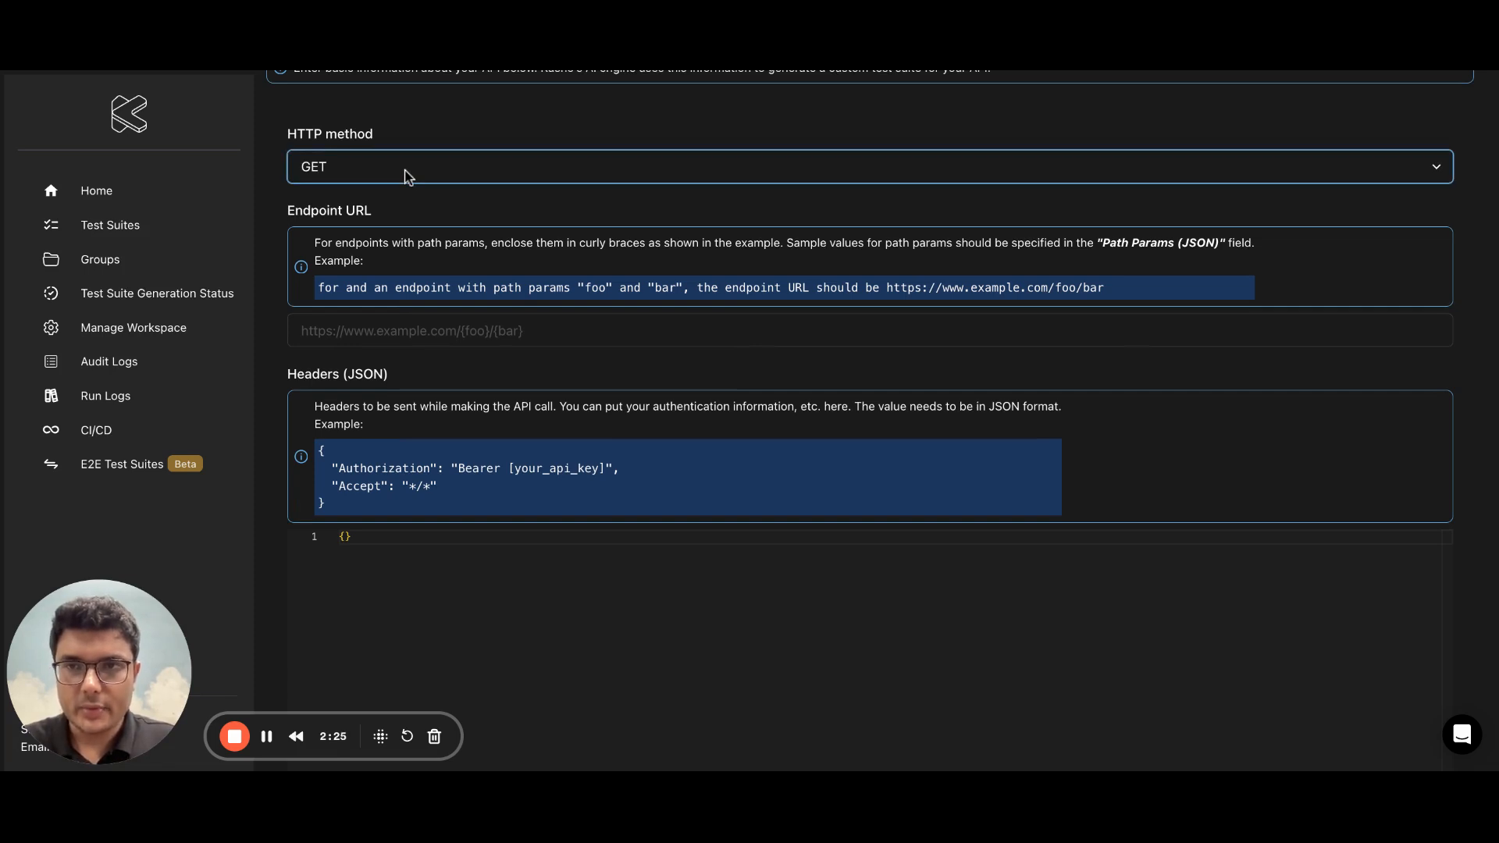
key(Down)
key(Tab)
scroll(435, 215, down, 1)
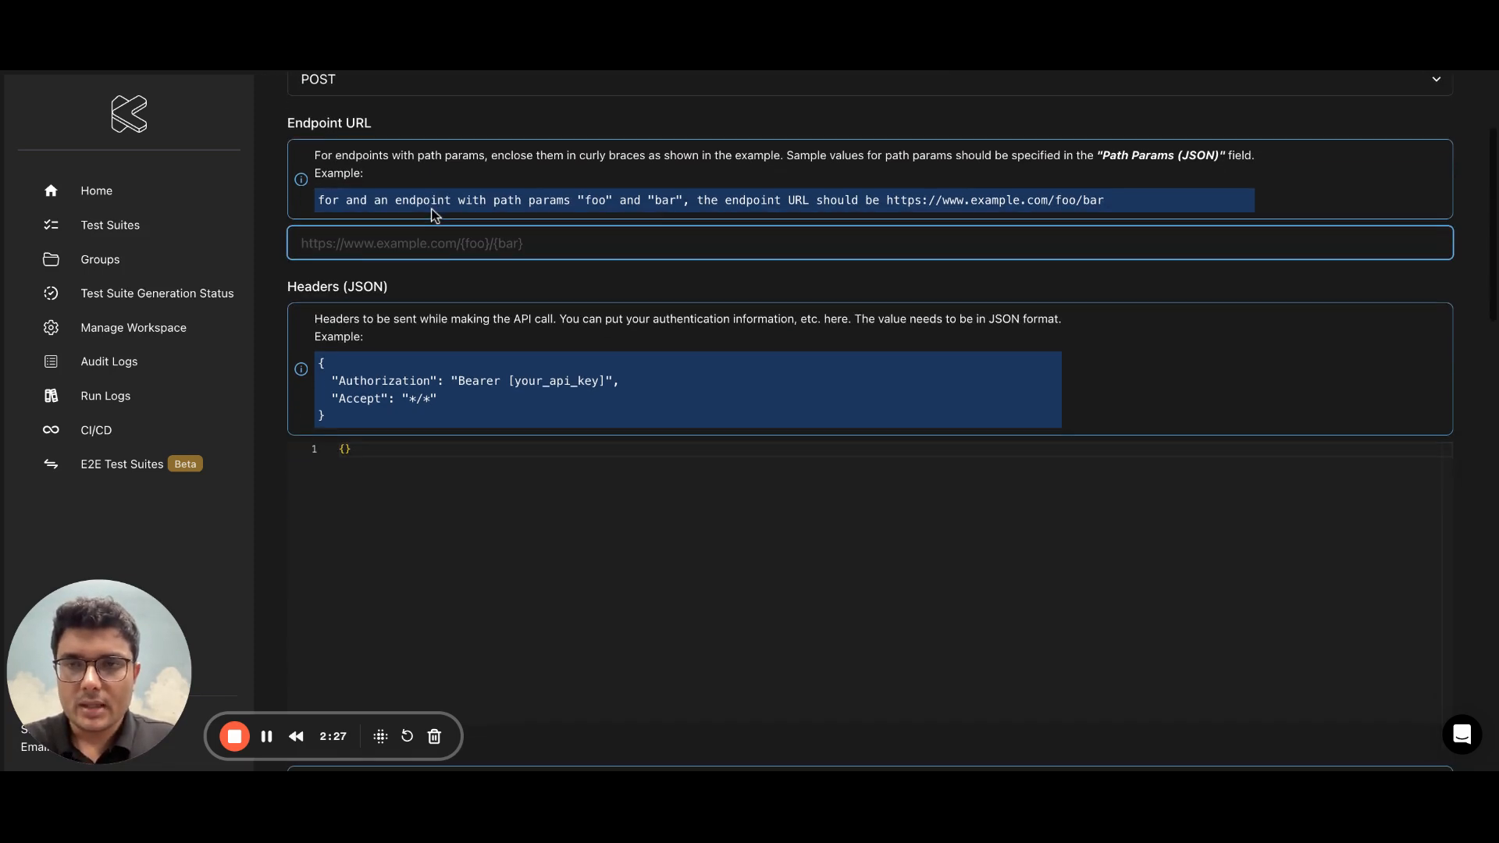
text(https://staging-be.kusho.ai/test/account/create)
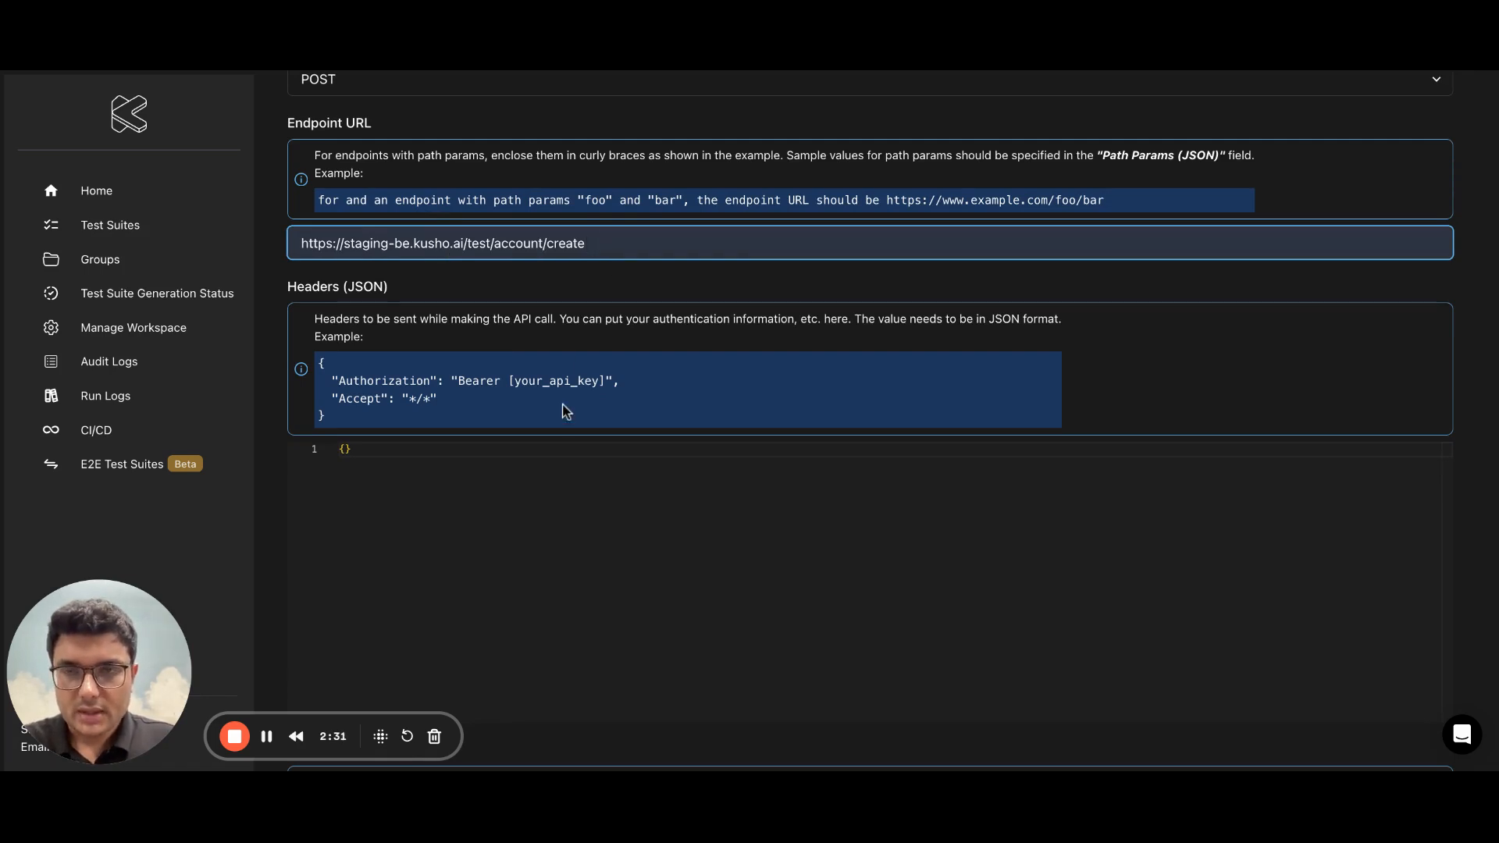
- Replace the empty headers JSON with an X-API-KEY header holding the API key
scroll(564, 410, down, 2)
click(394, 332)
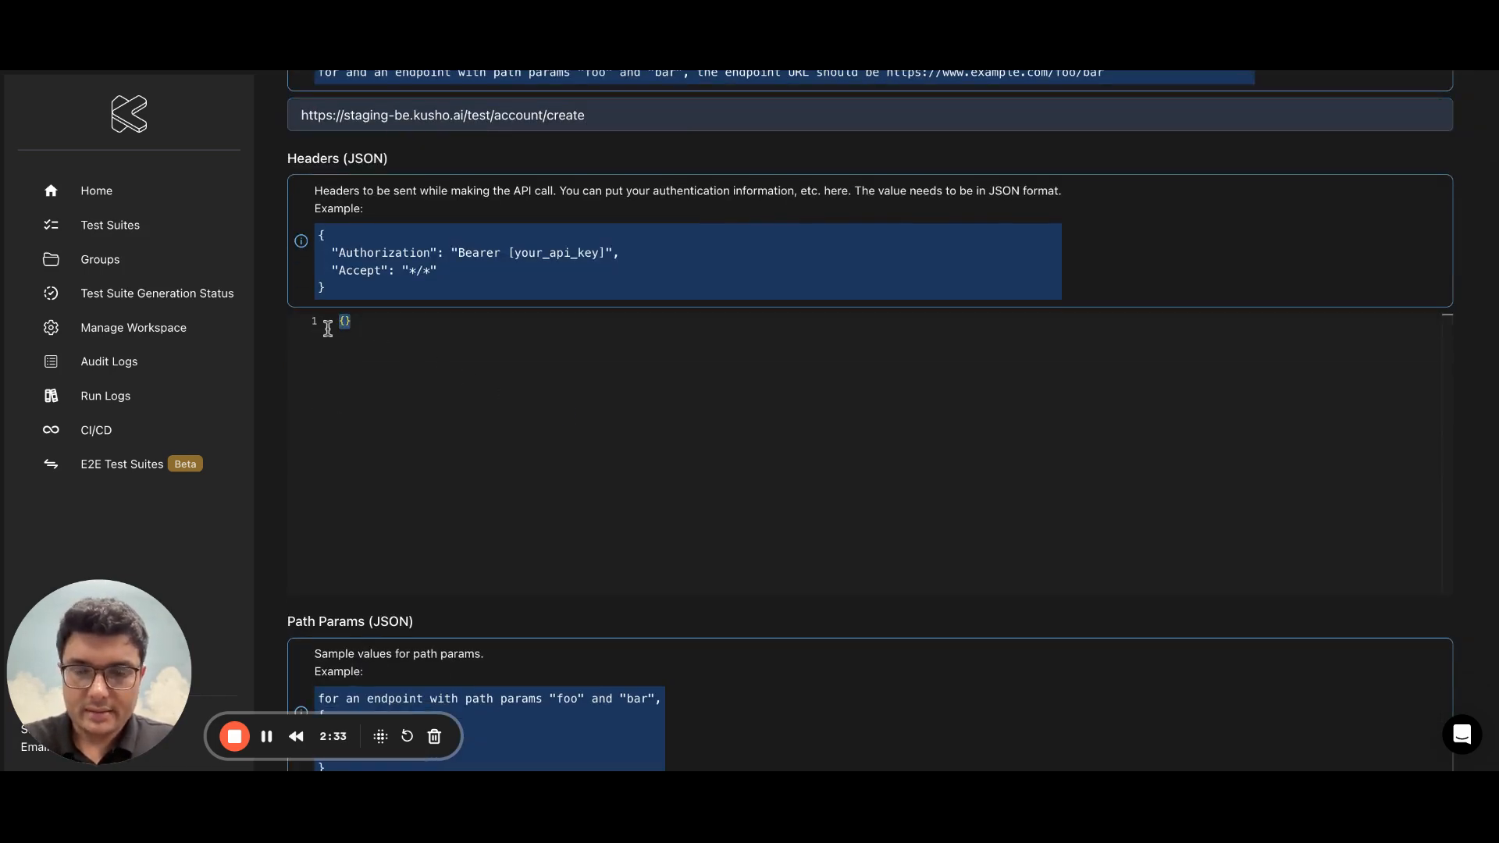
key(ctrl+v)
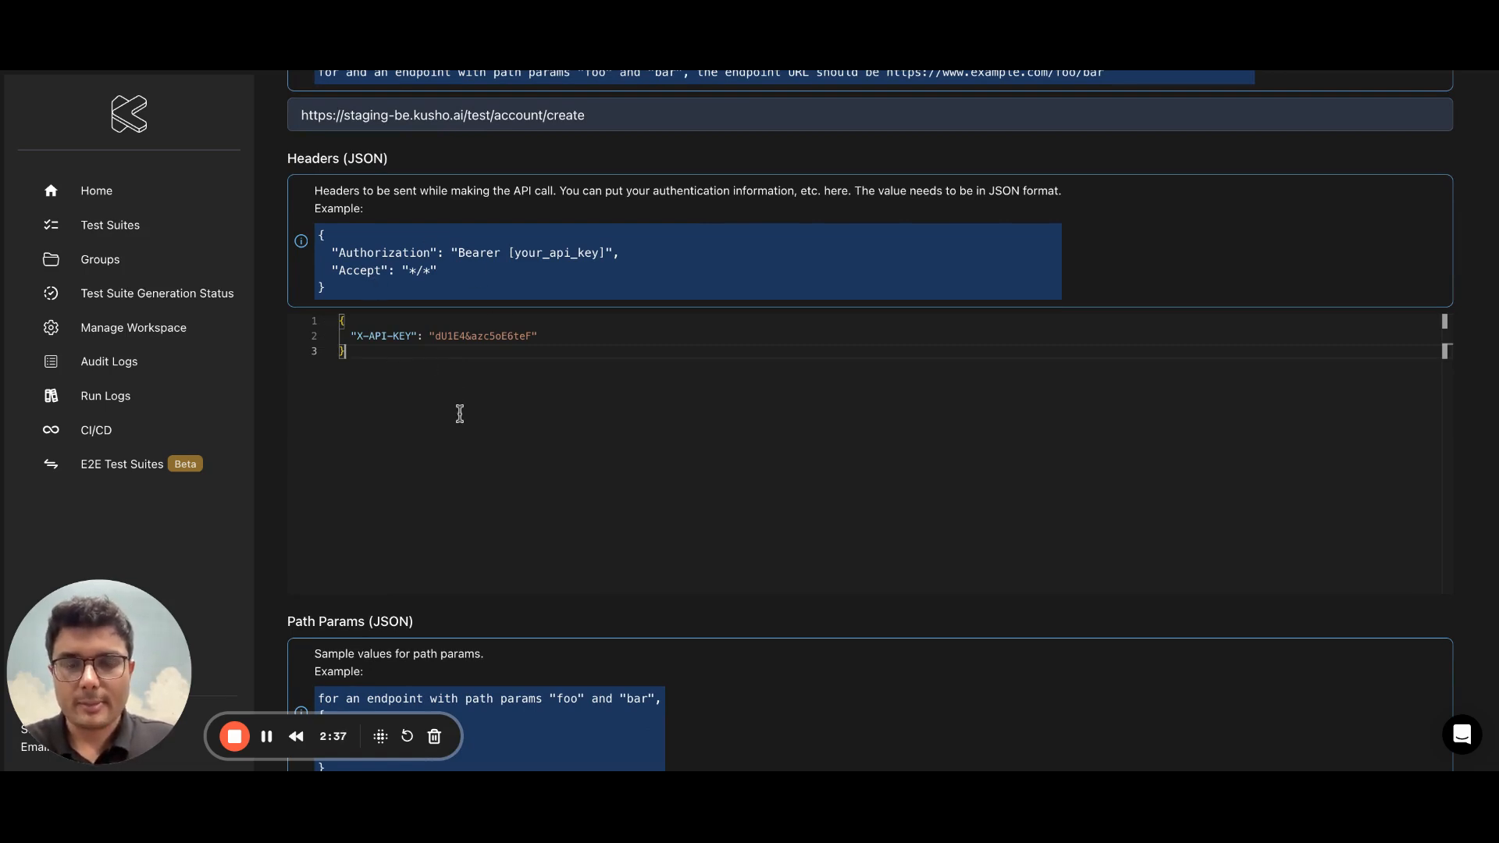
- Fill the request body with JSON containing the account and customer details, leave path and query params empty, and generate the test suite
scroll(460, 412, down, 1)
scroll(460, 412, down, 5)
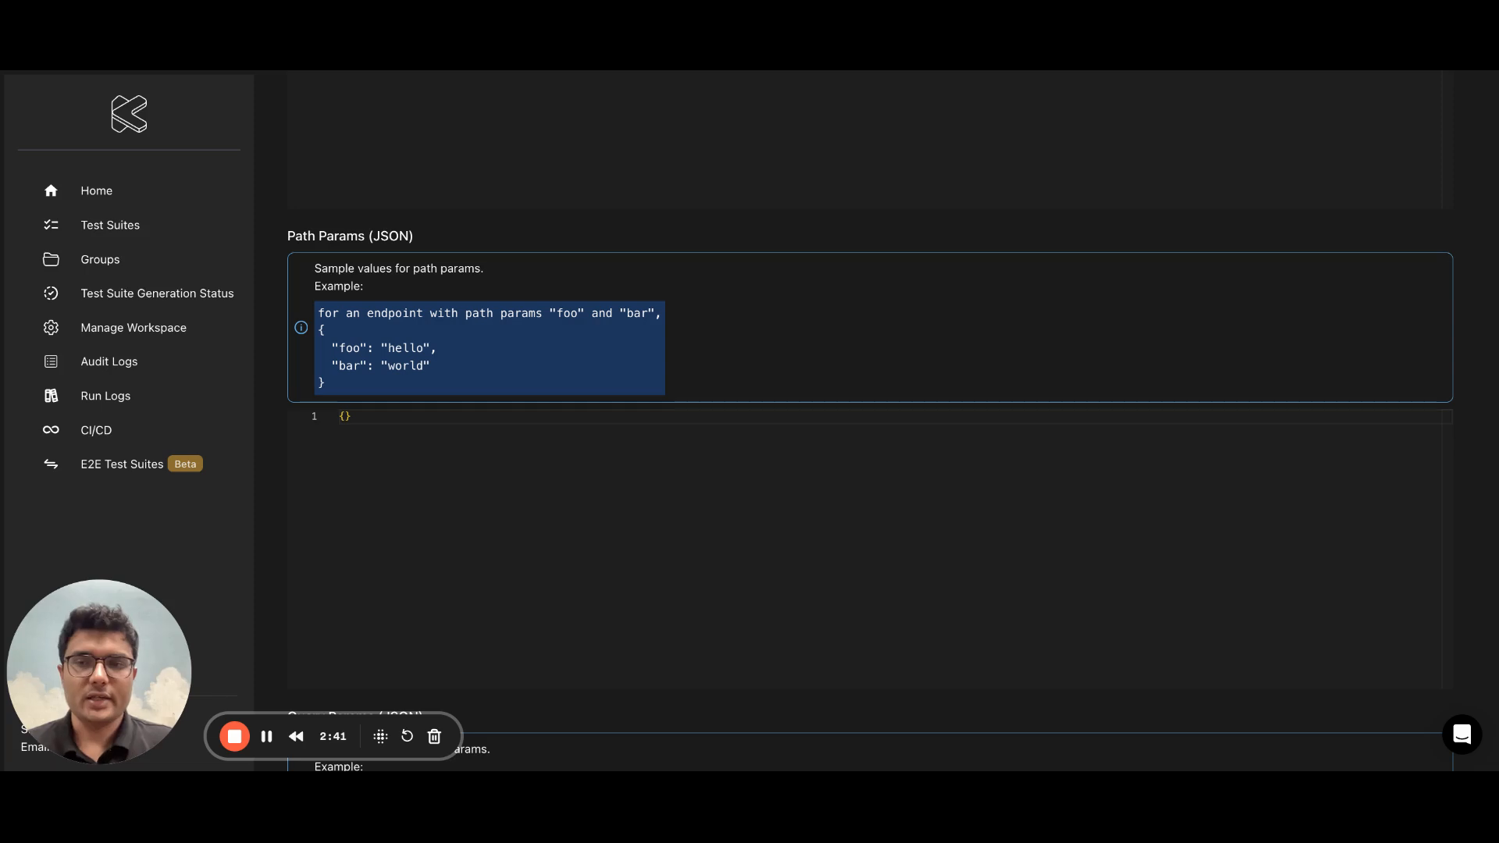
scroll(484, 414, down, 1)
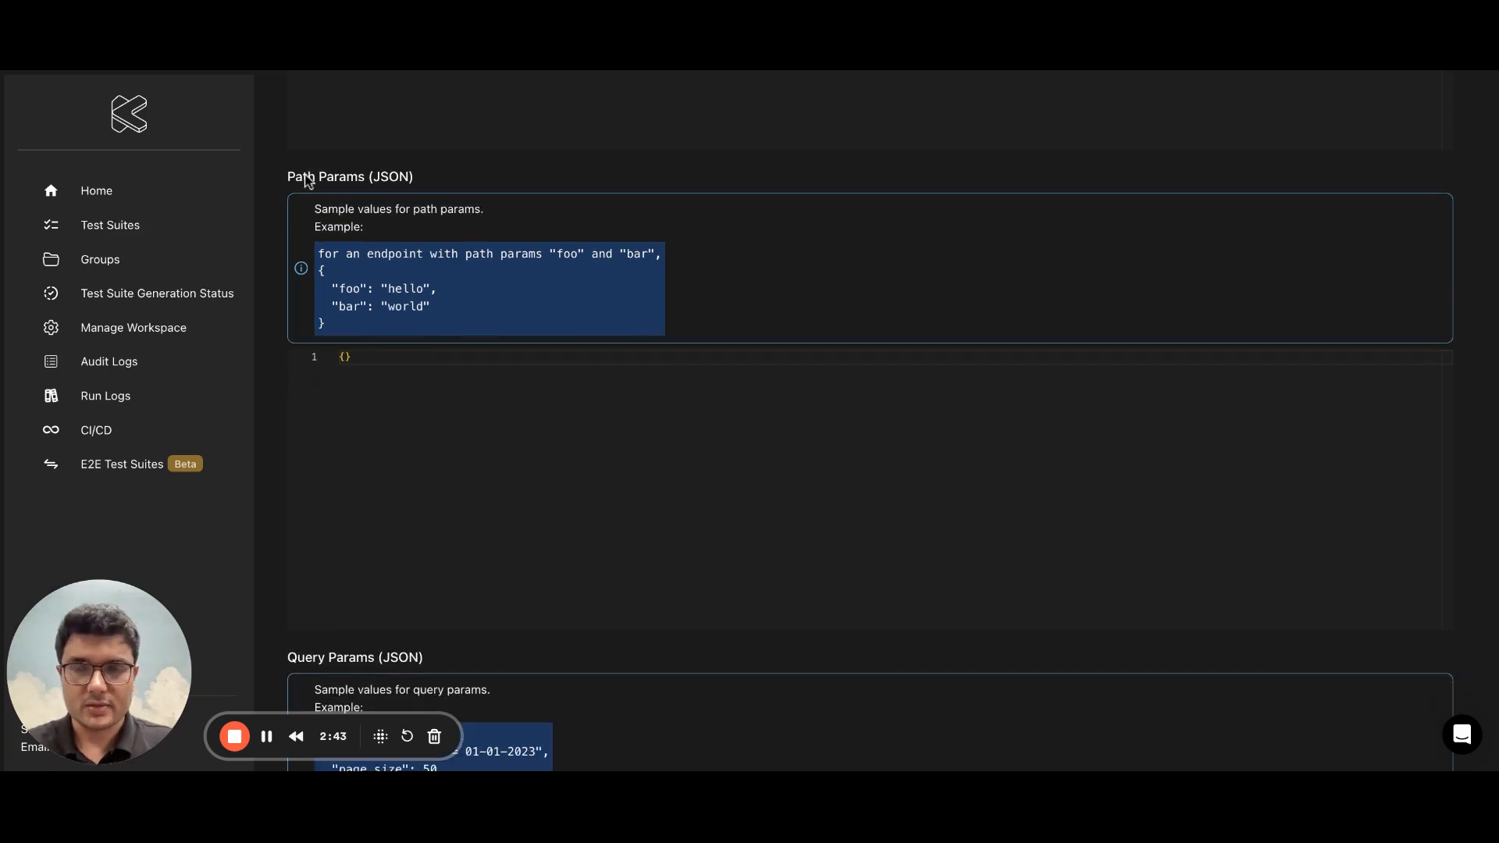
scroll(487, 413, down, 7)
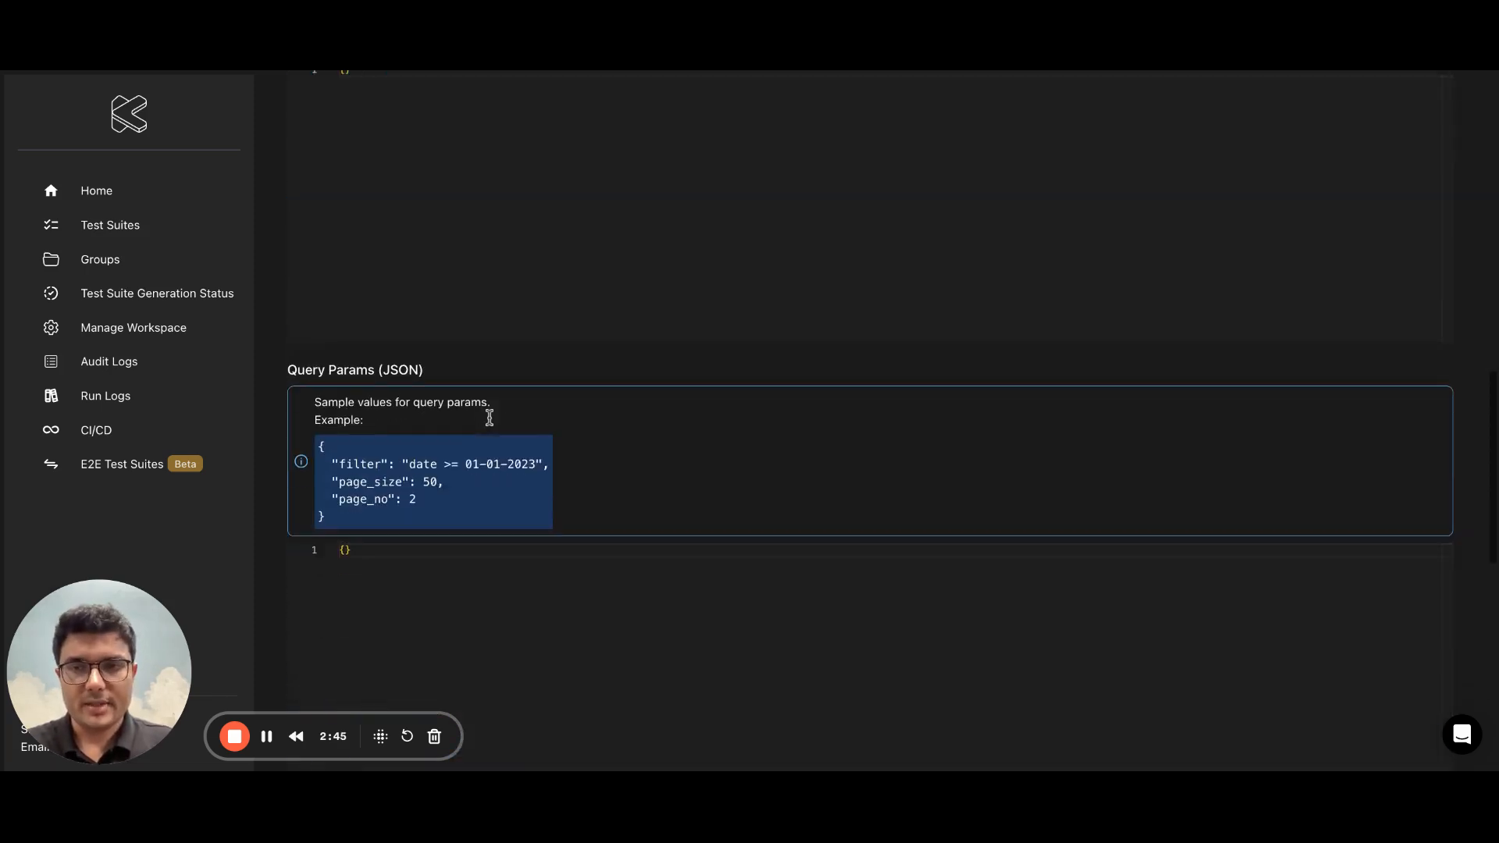
scroll(489, 418, down, 3)
scroll(490, 418, down, 5)
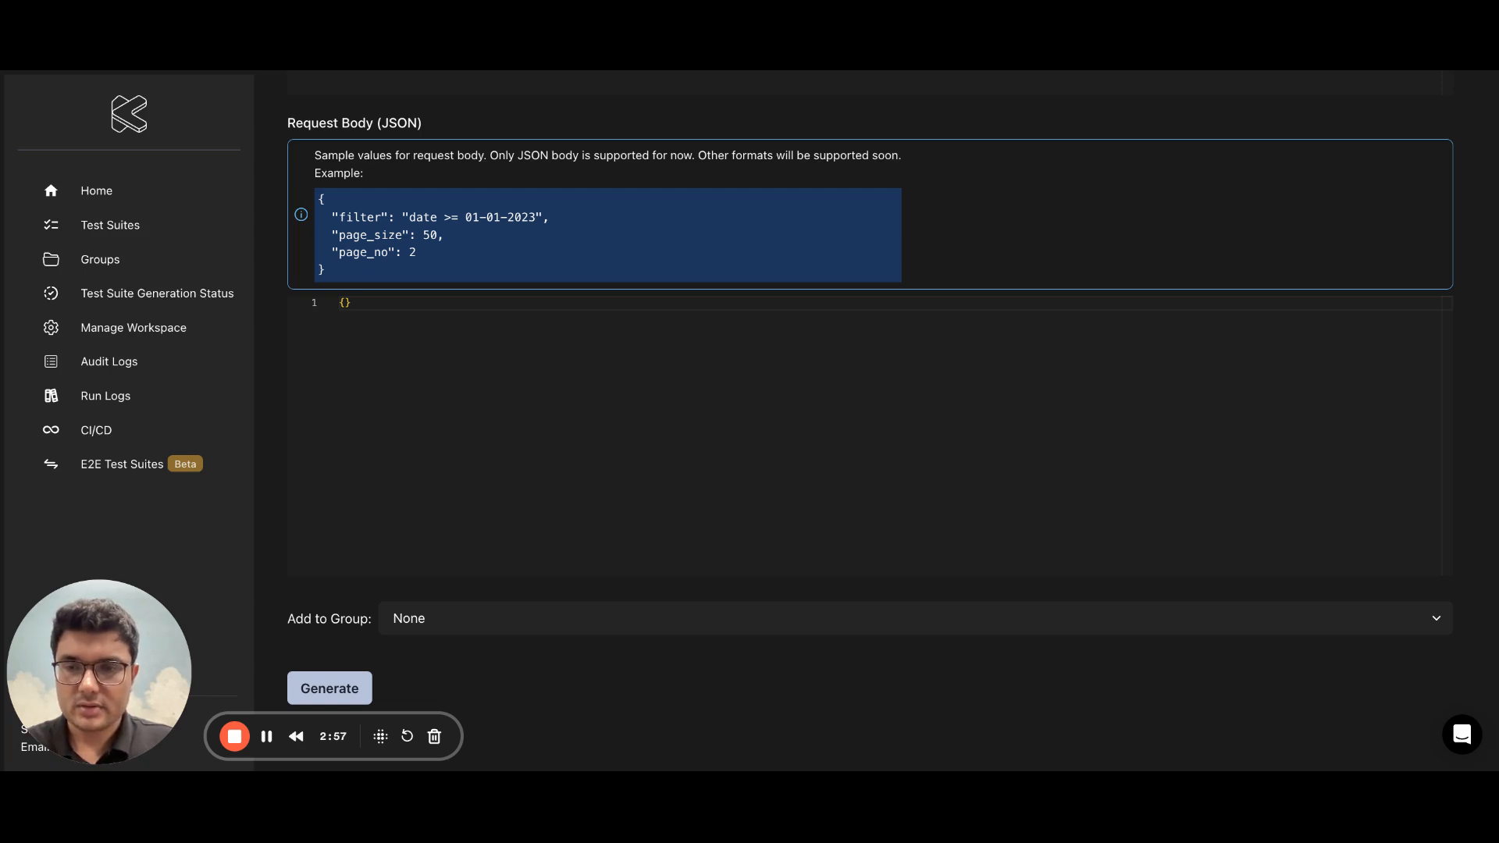
click(381, 311)
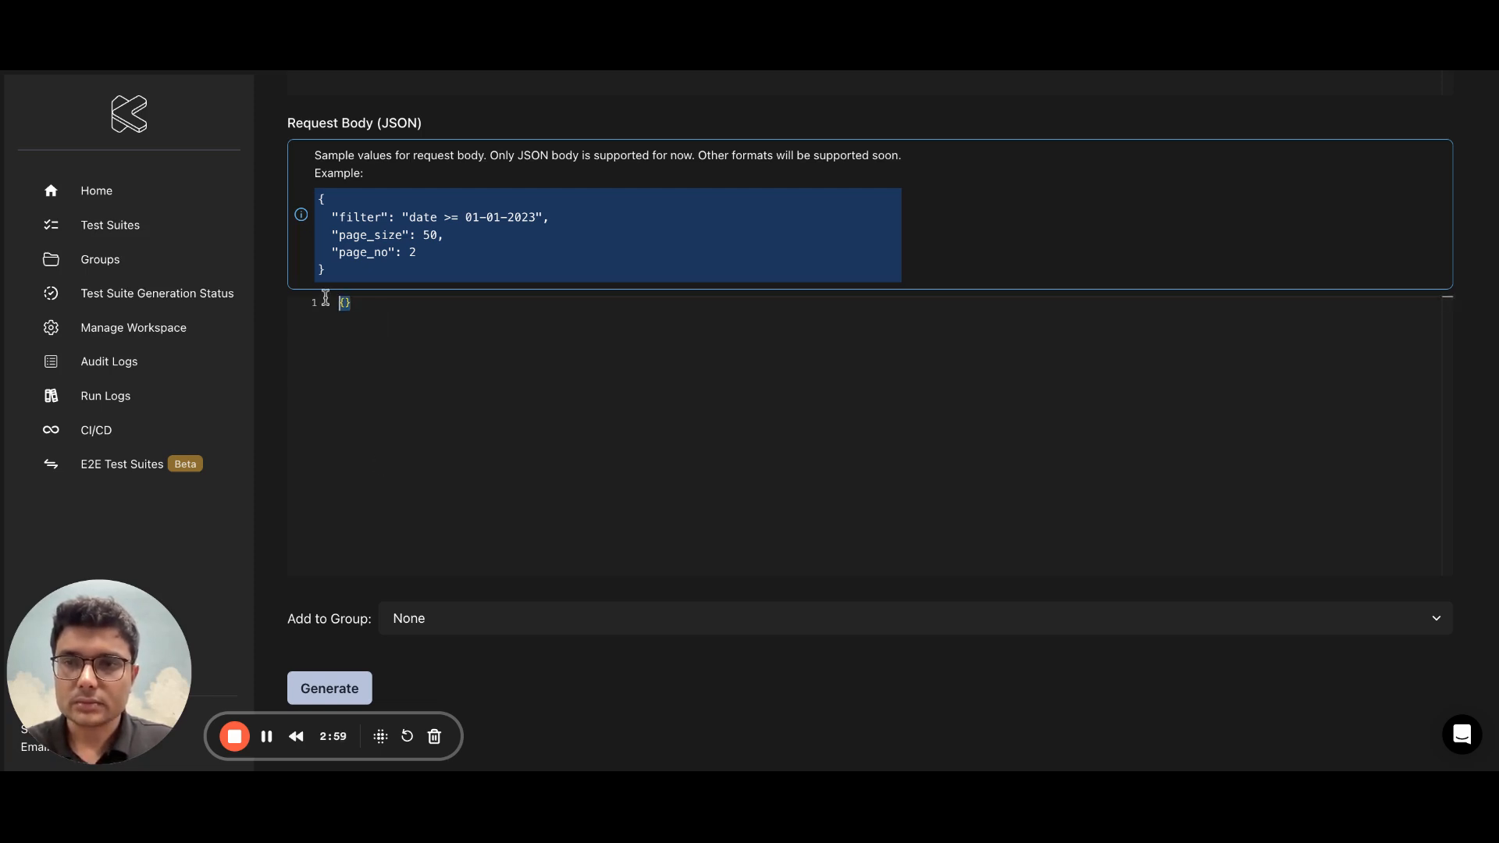
key(ctrl+v)
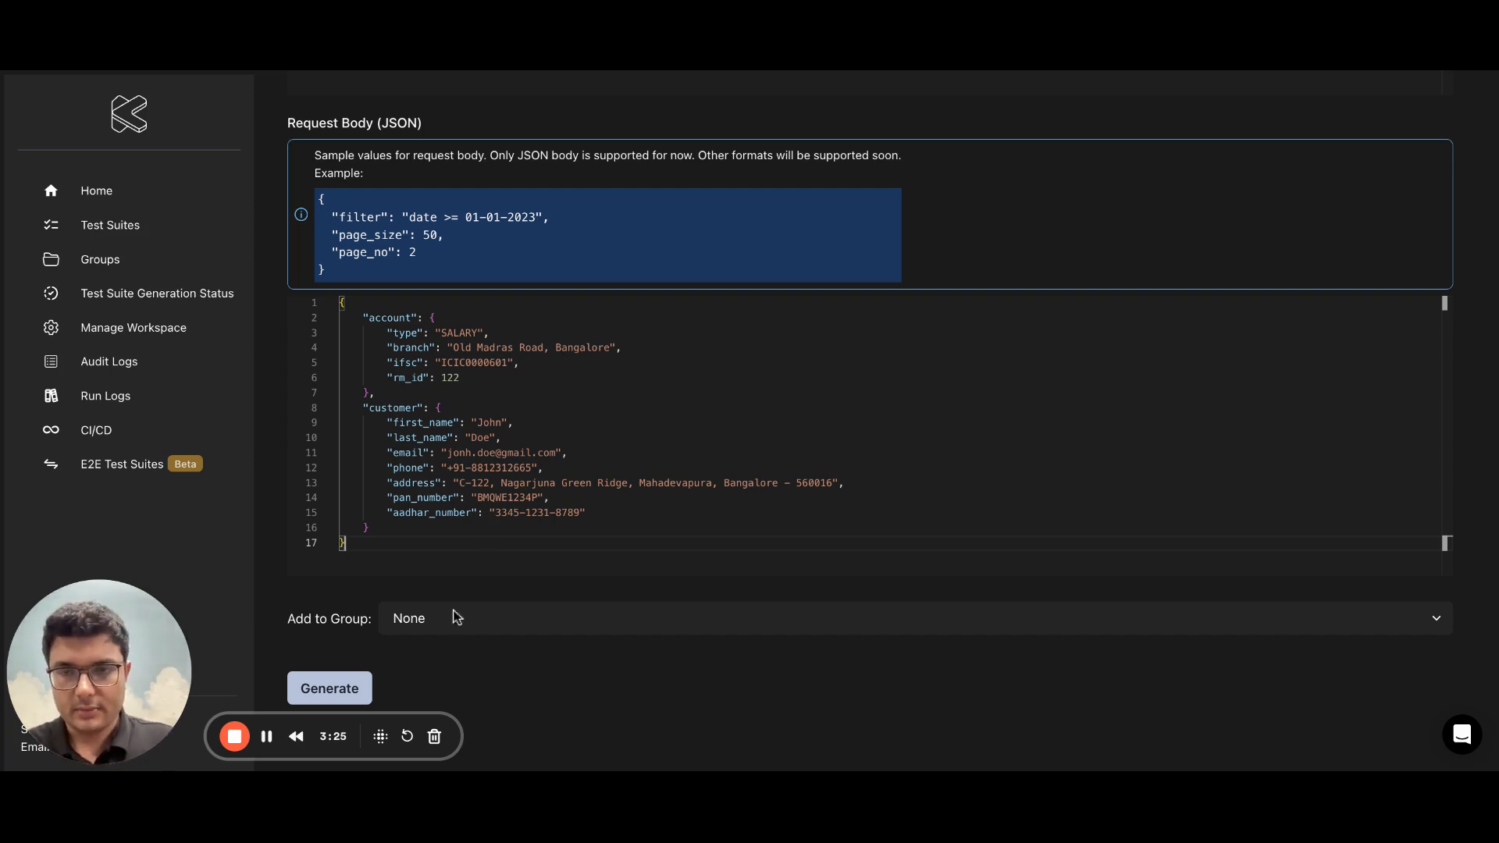
click(330, 691)
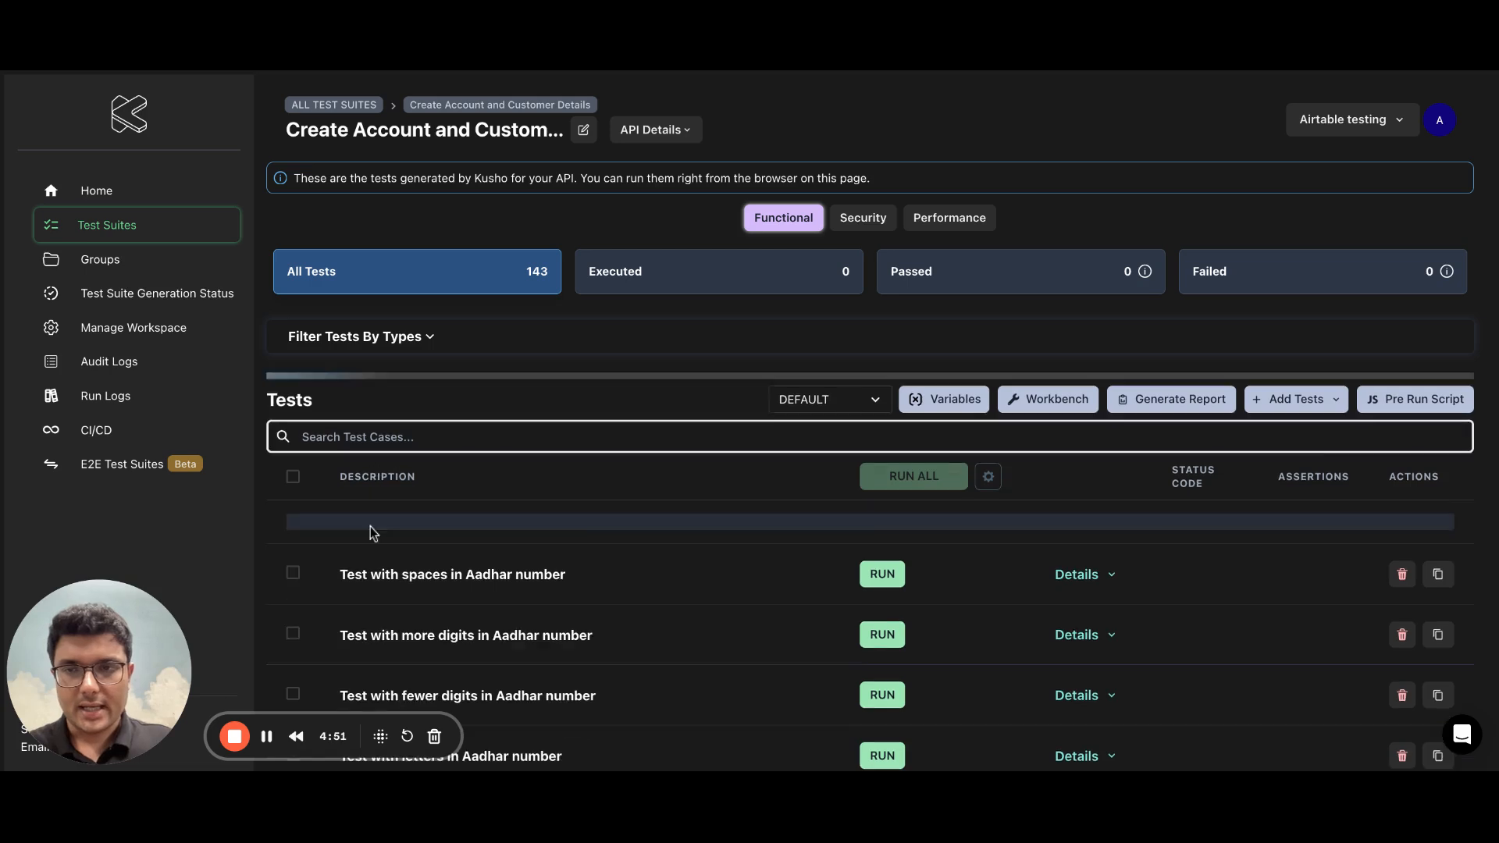
- Look through the generated functional tests and search them for "address"
scroll(690, 488, down, 2)
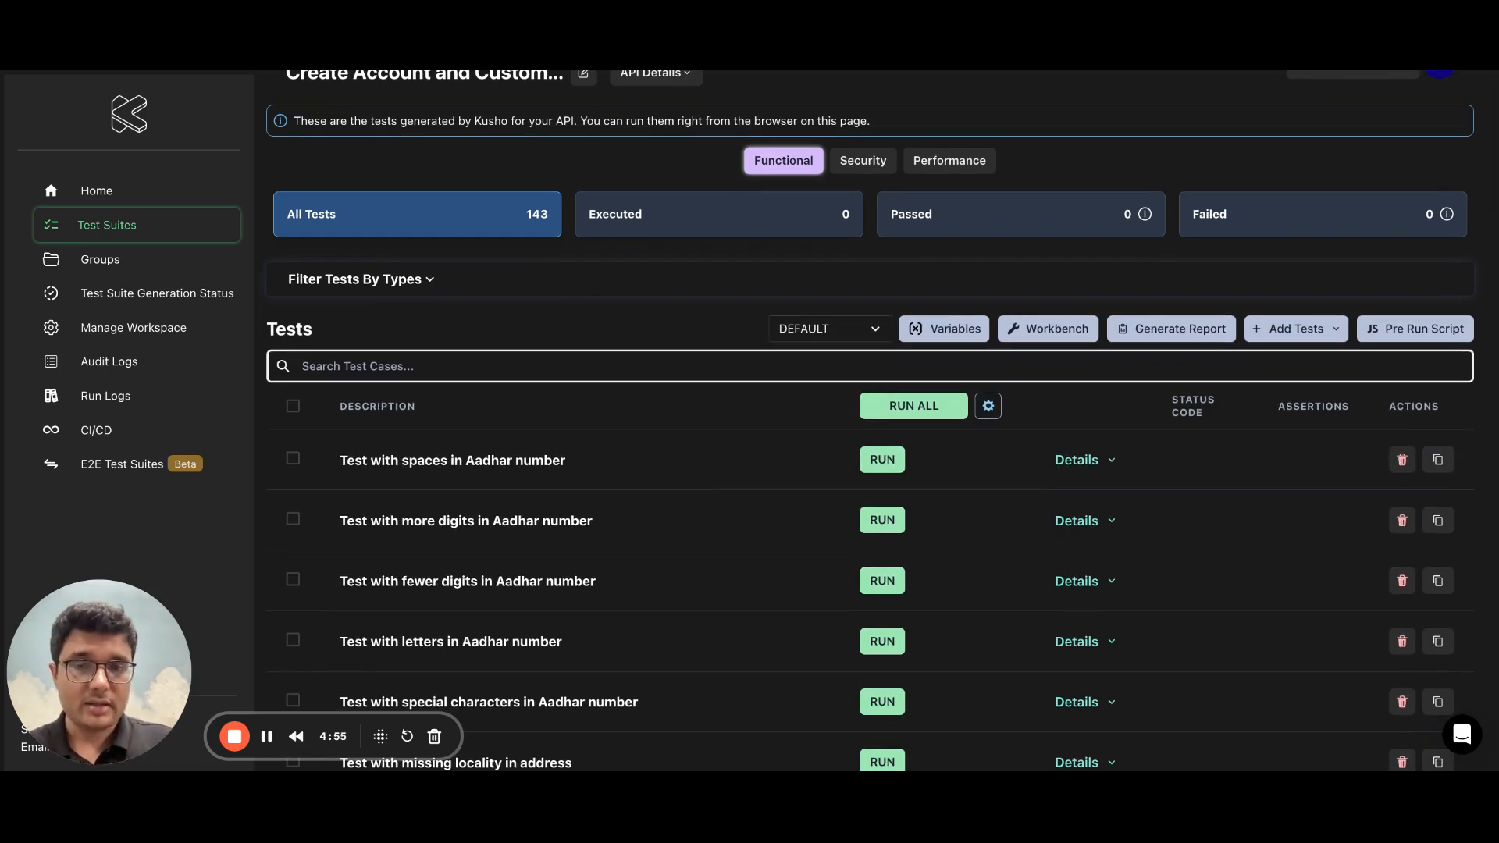
scroll(426, 678, down, 2)
scroll(670, 561, down, 4)
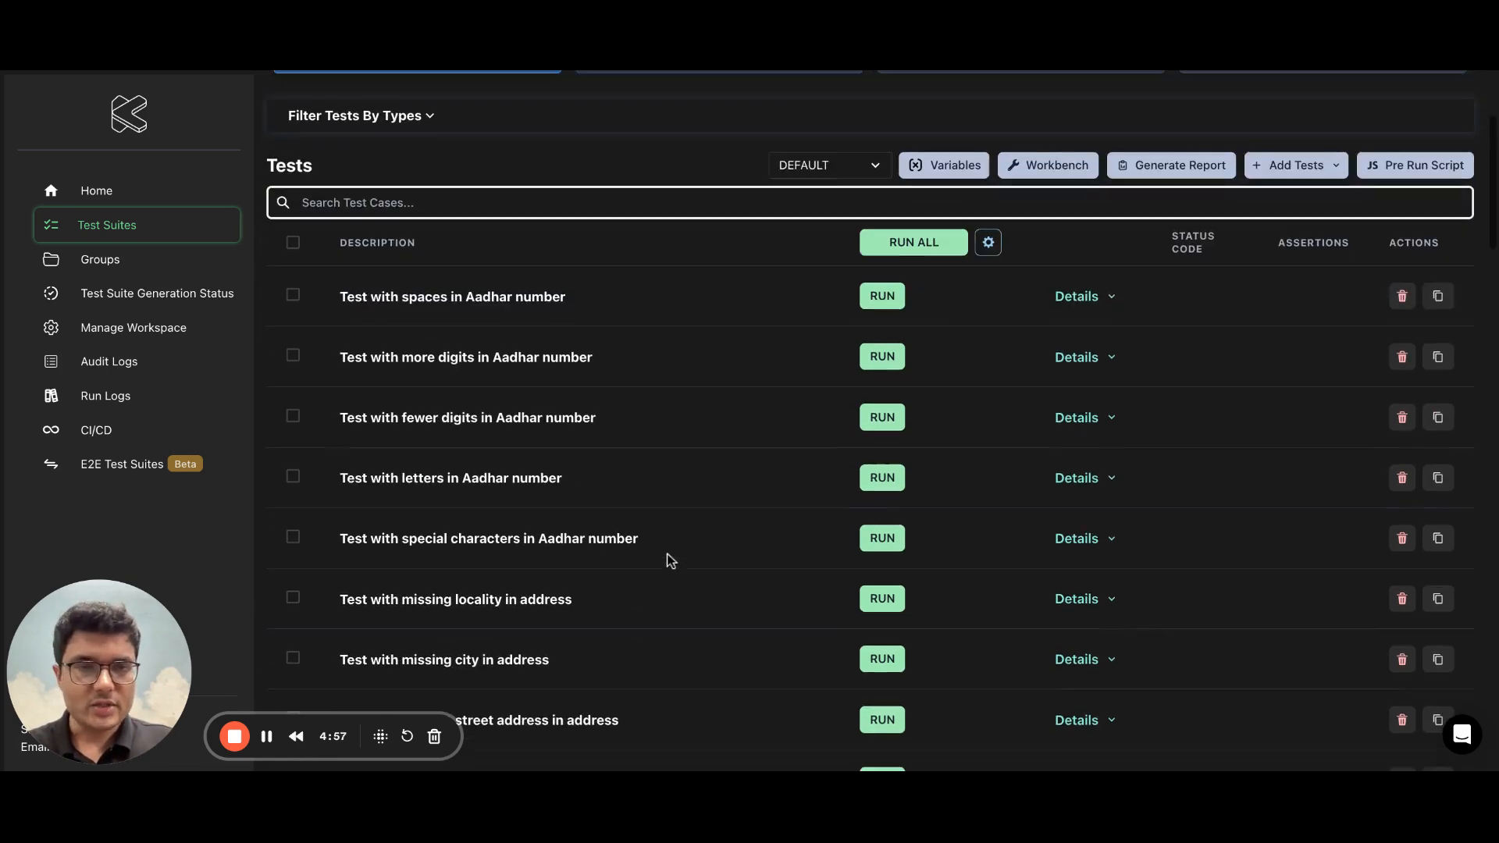
scroll(660, 556, down, 2)
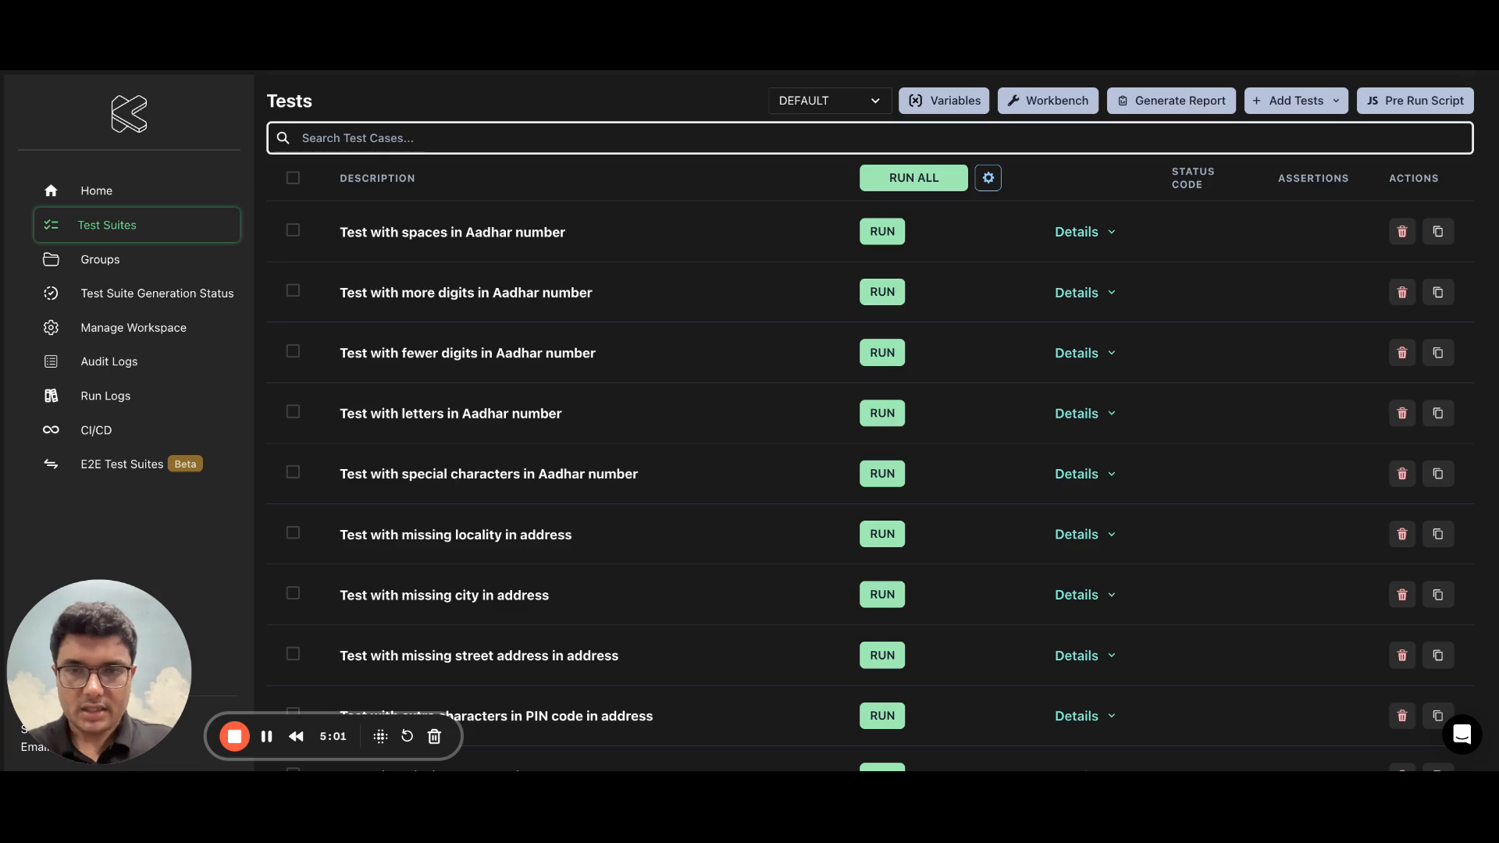
scroll(524, 418, up, 8)
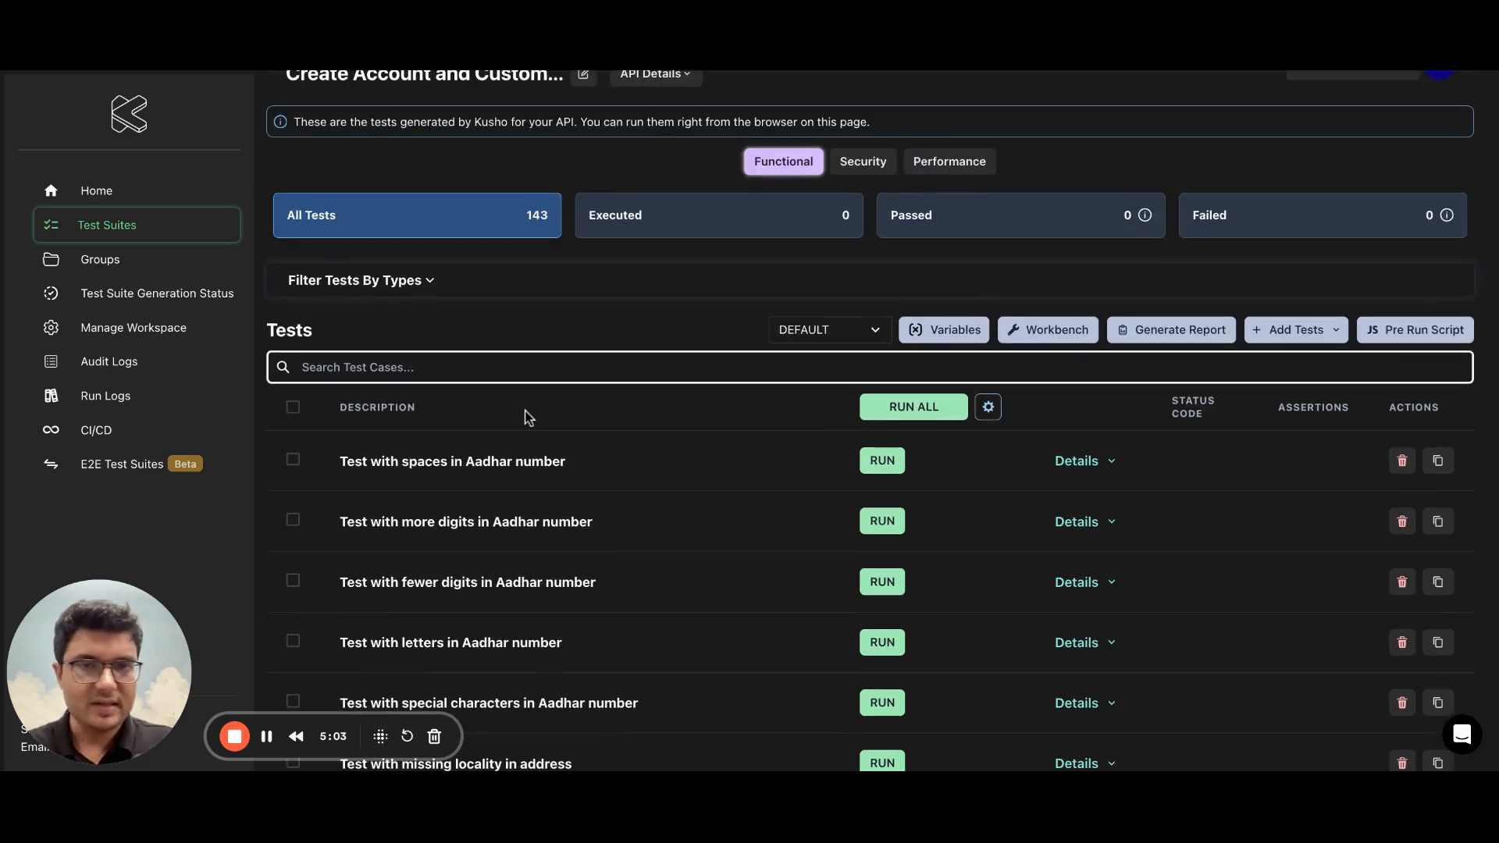
click(428, 366)
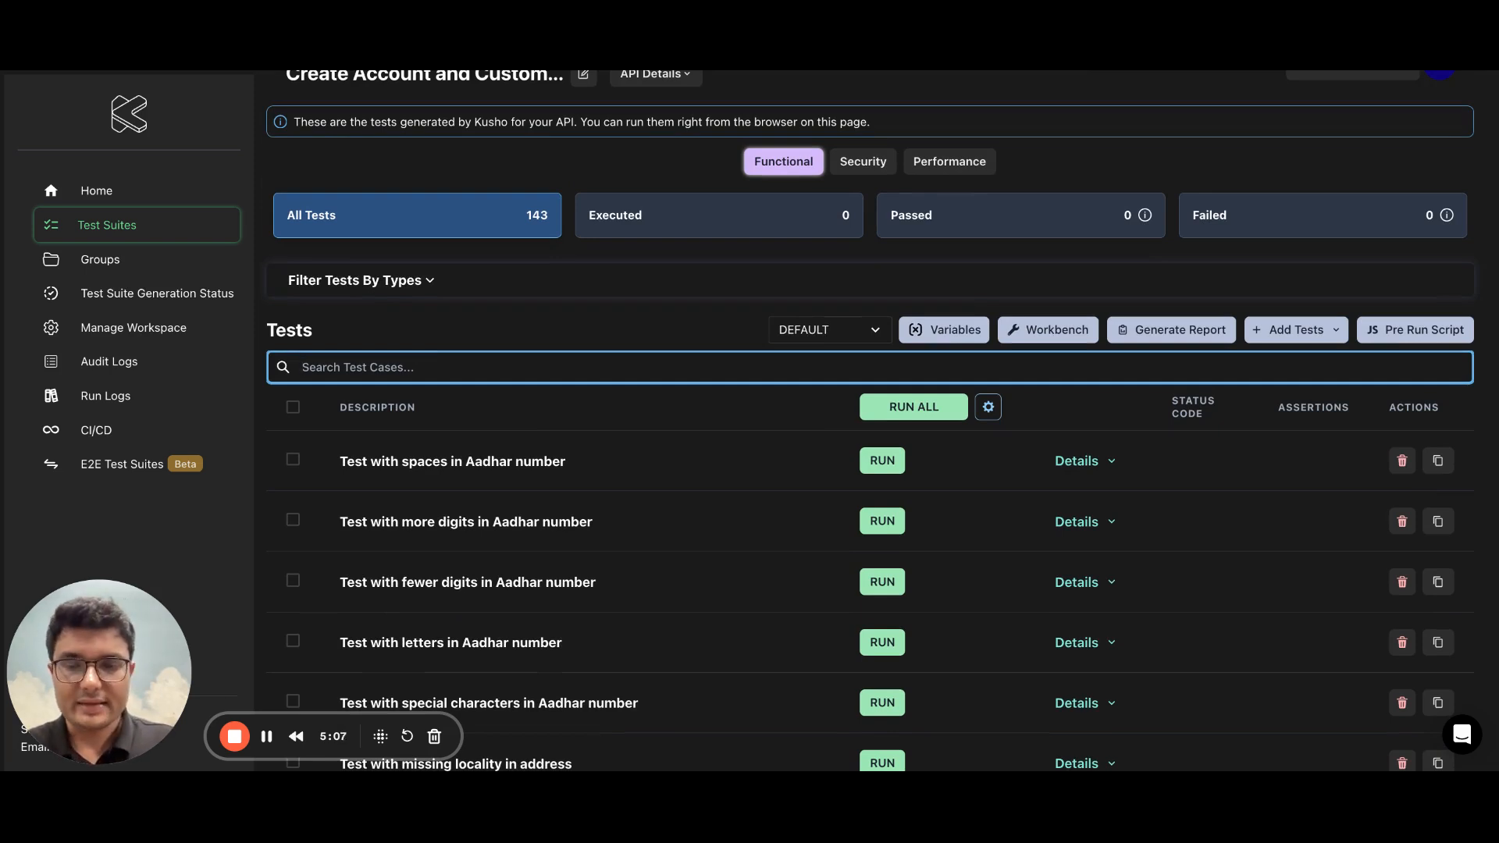
text(add)
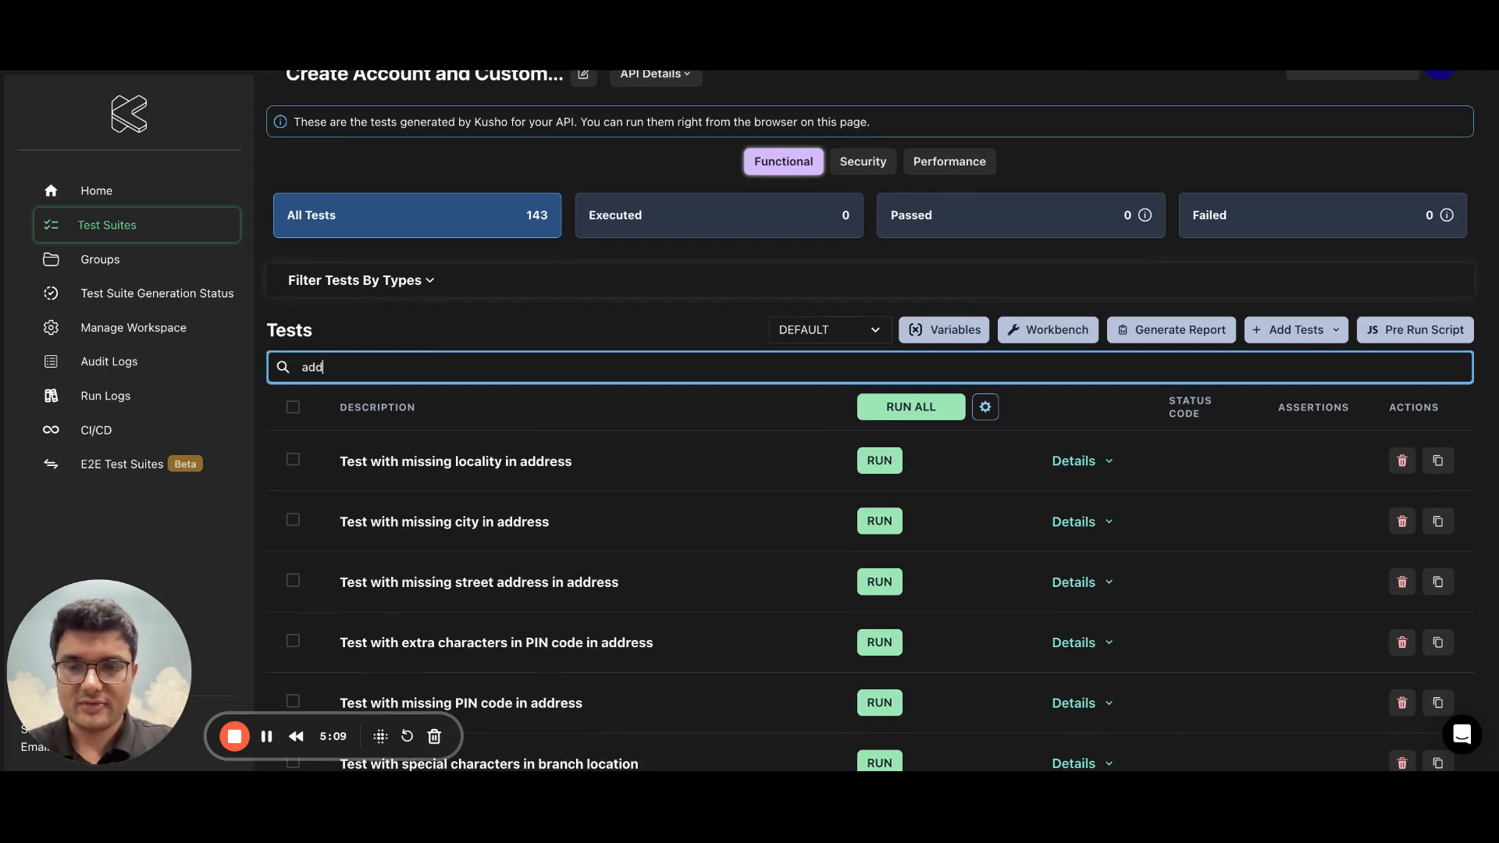
text(ress)
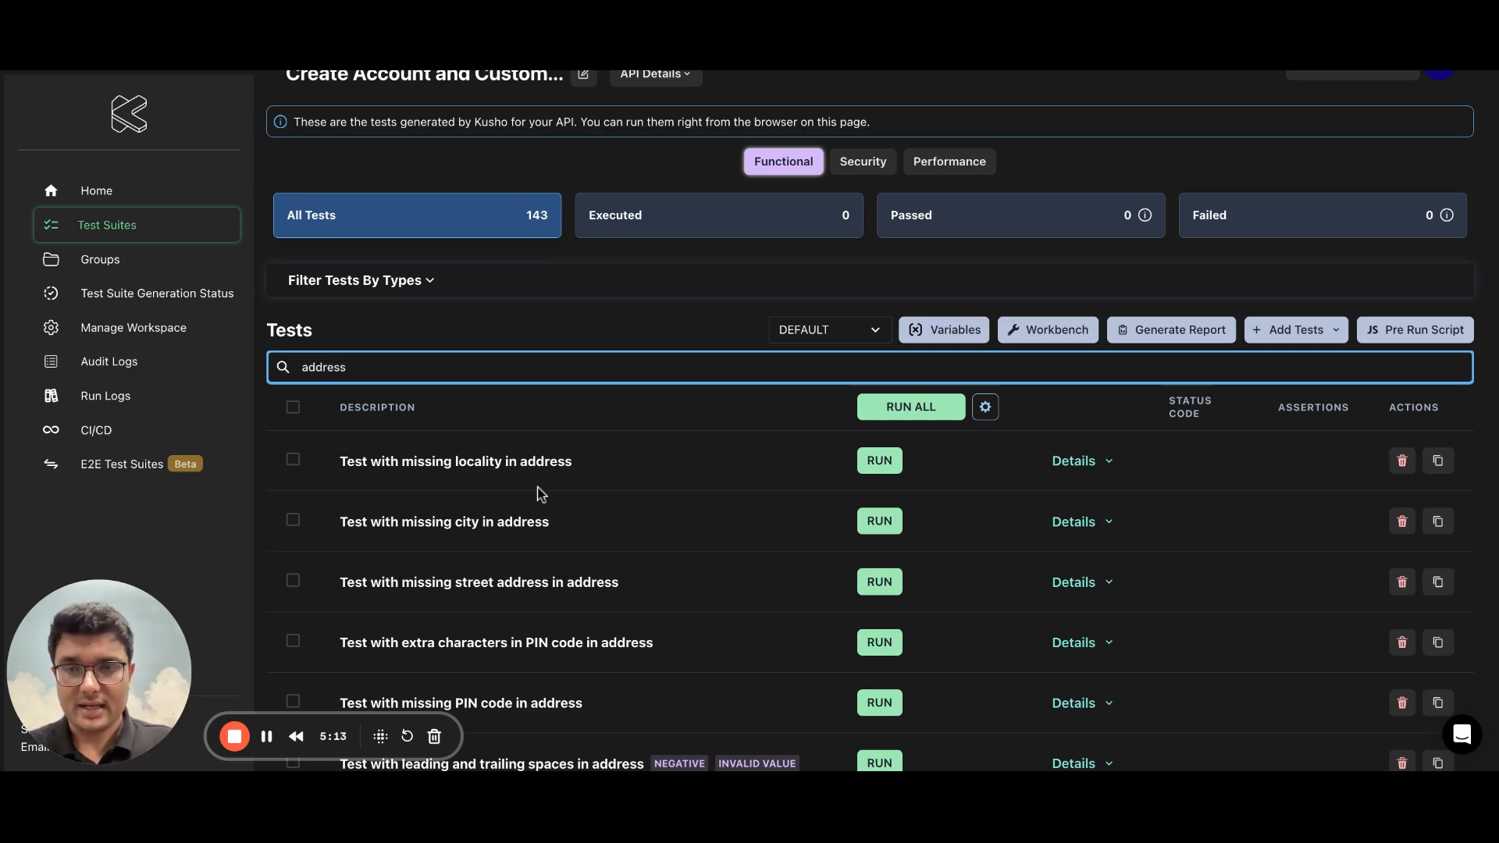
scroll(542, 493, down, 3)
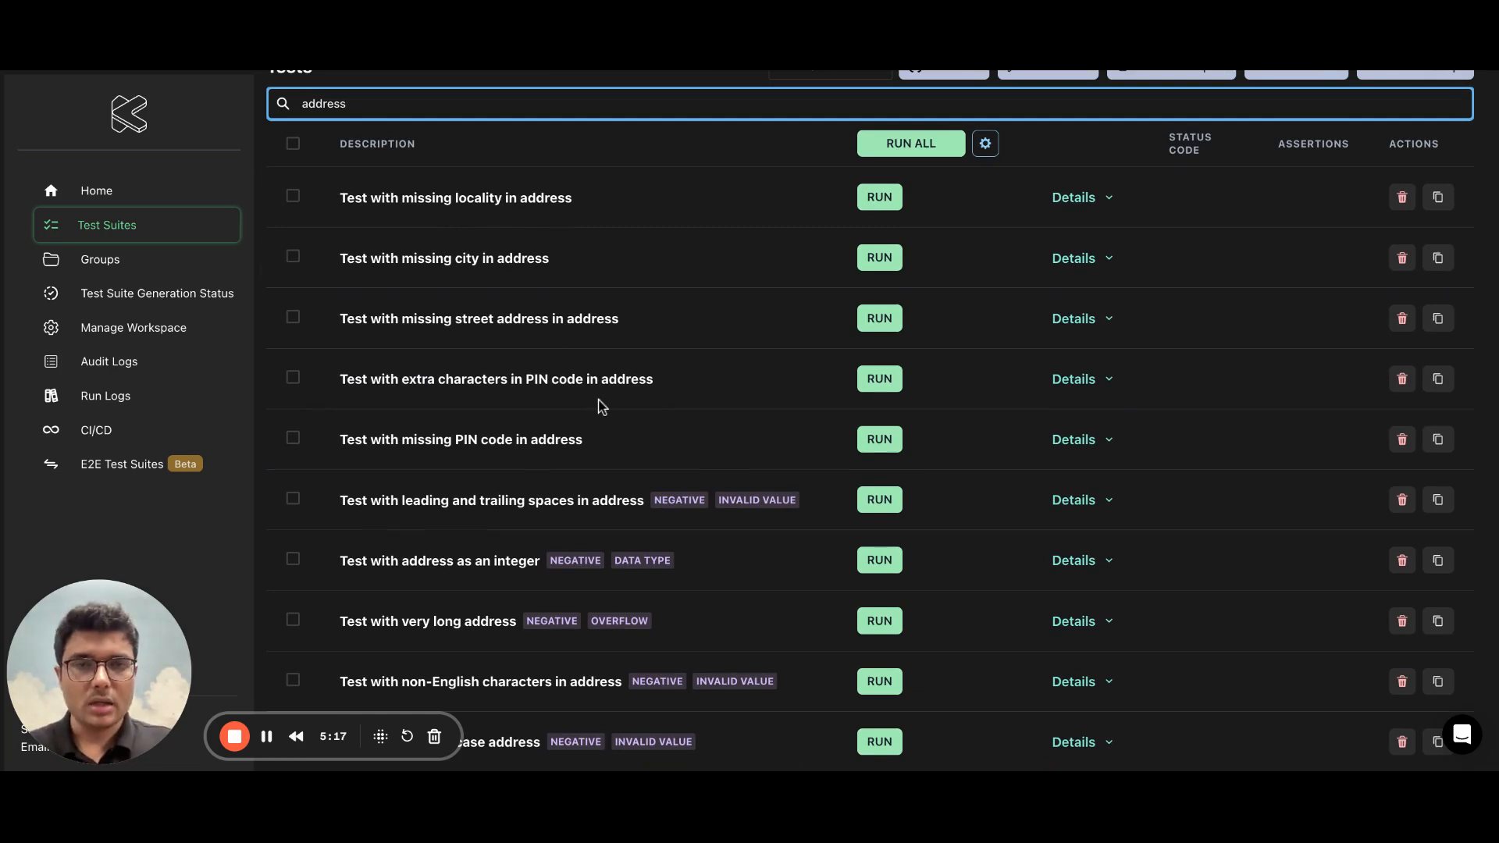
scroll(566, 311, down, 1)
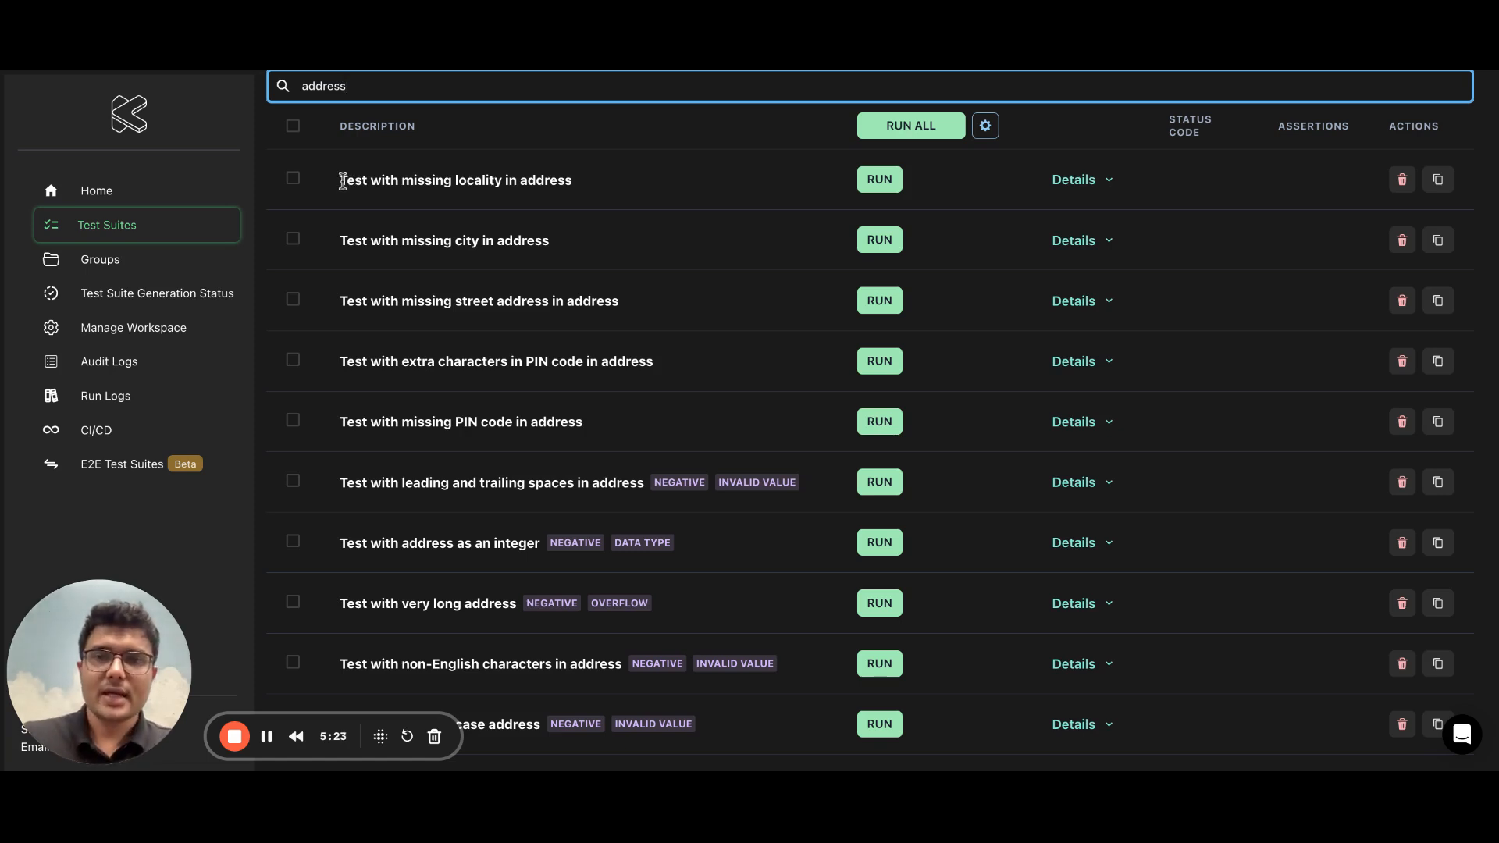
- Expand the details of "Test with missing locality in address" and examine the customer address in its request payload
click(1074, 181)
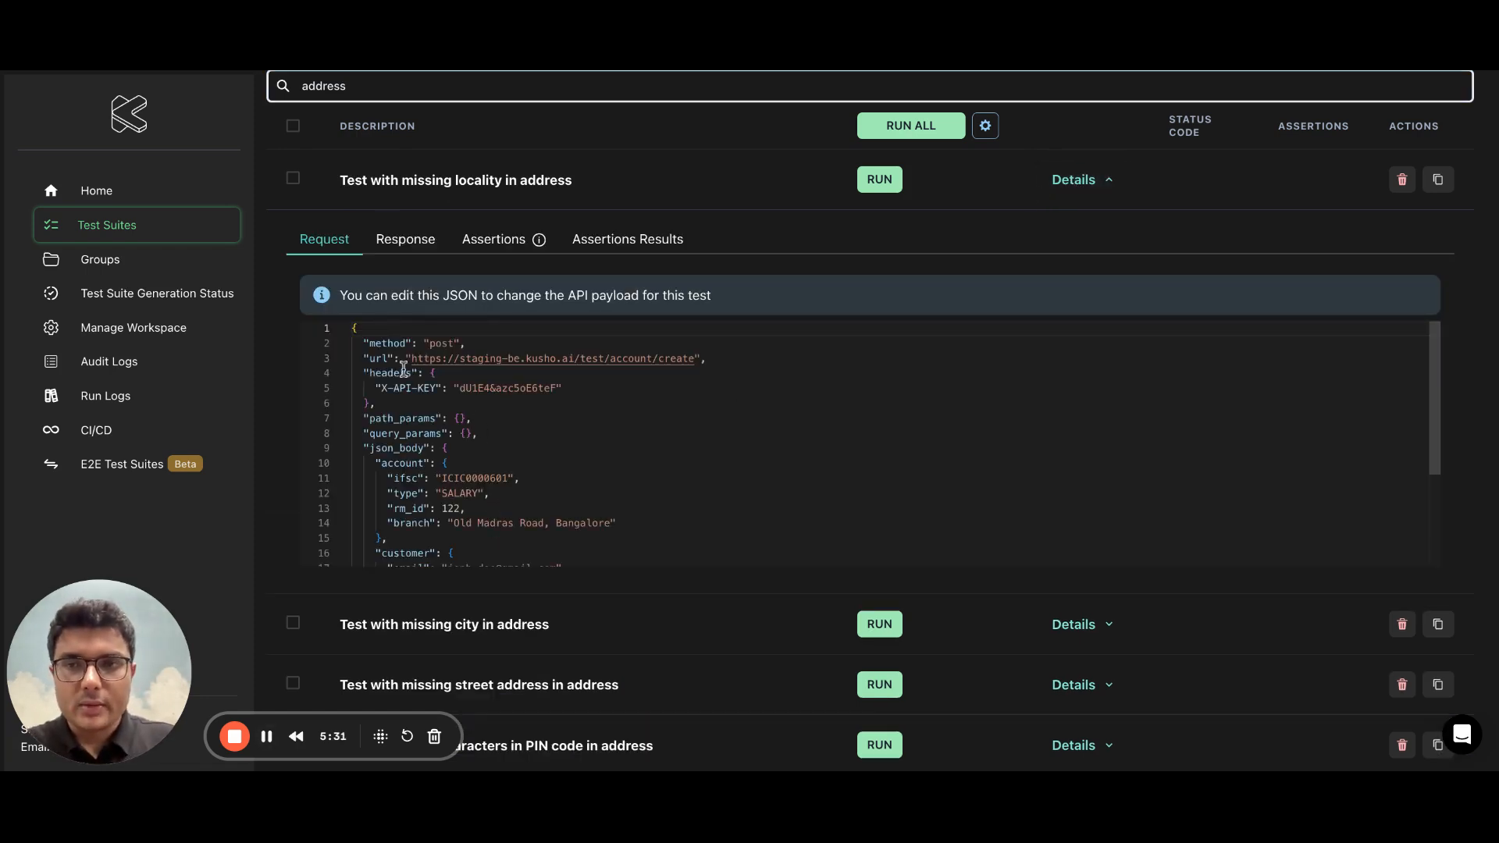
scroll(501, 510, down, 5)
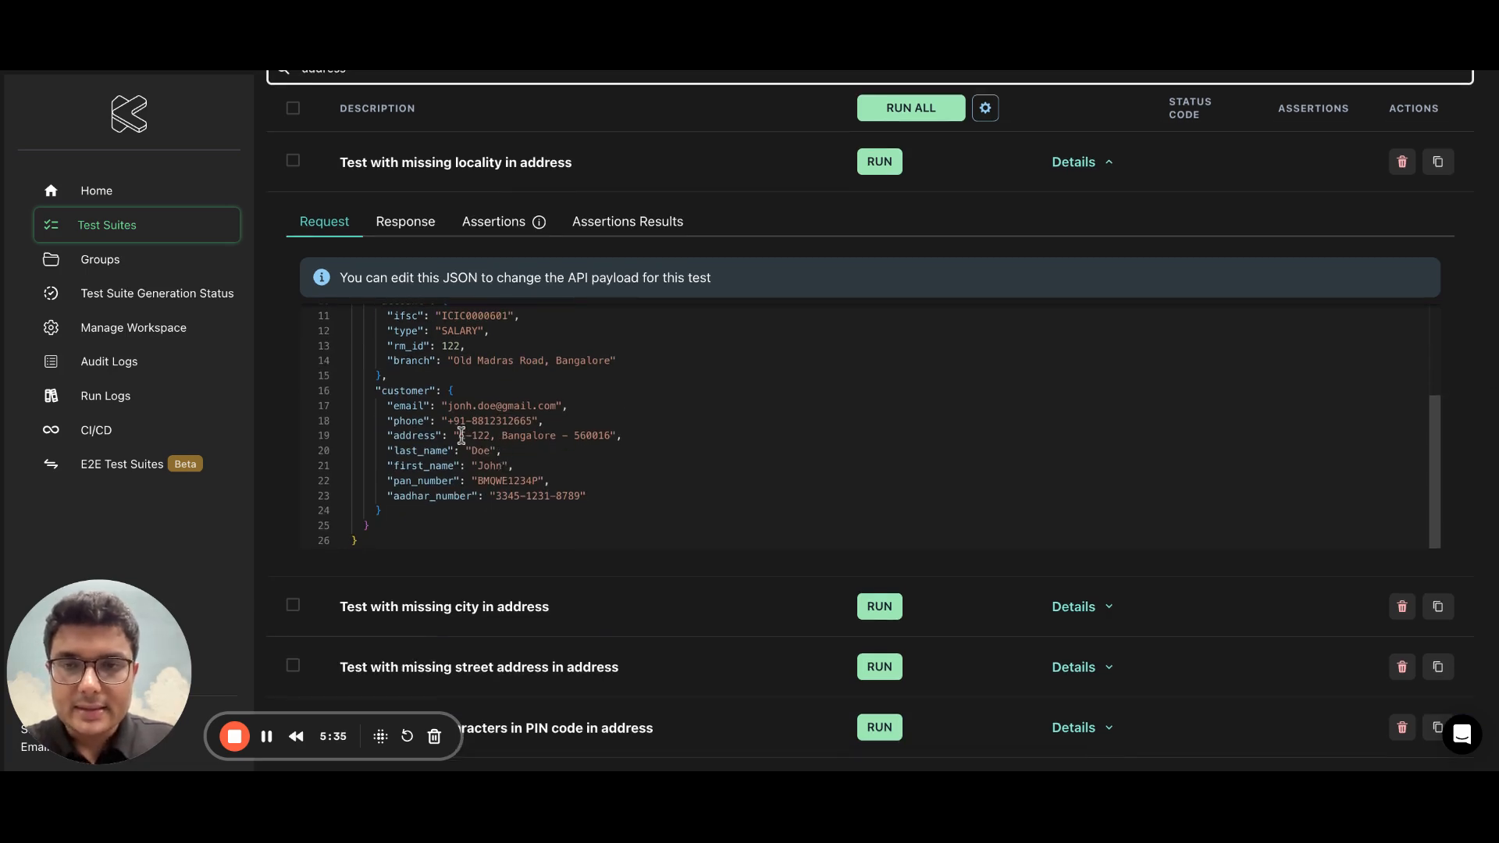
drag(455, 435, 616, 435)
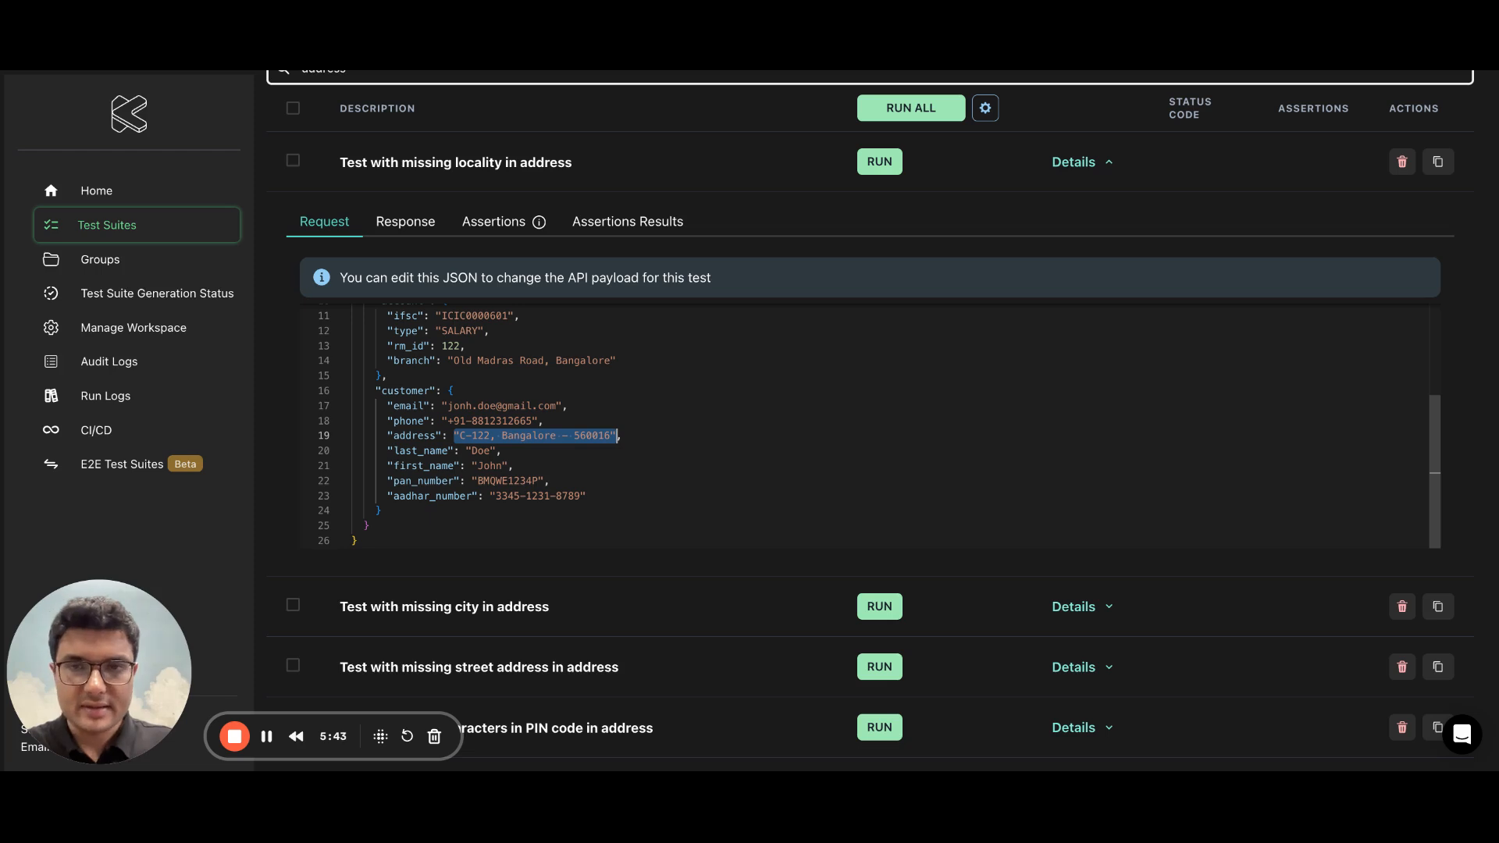
click(595, 392)
scroll(781, 387, up, 2)
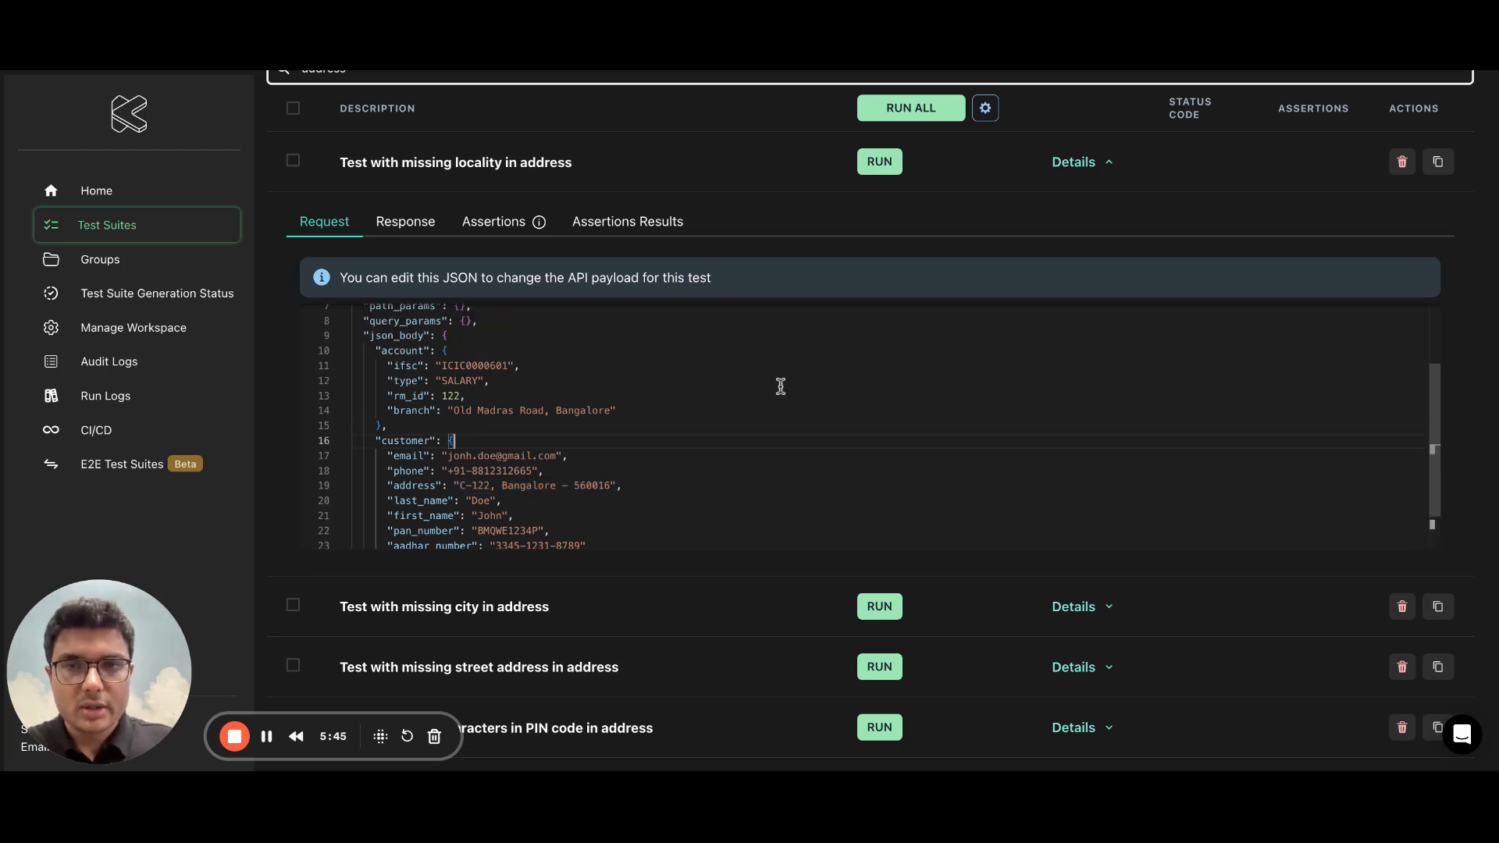
scroll(780, 387, up, 3)
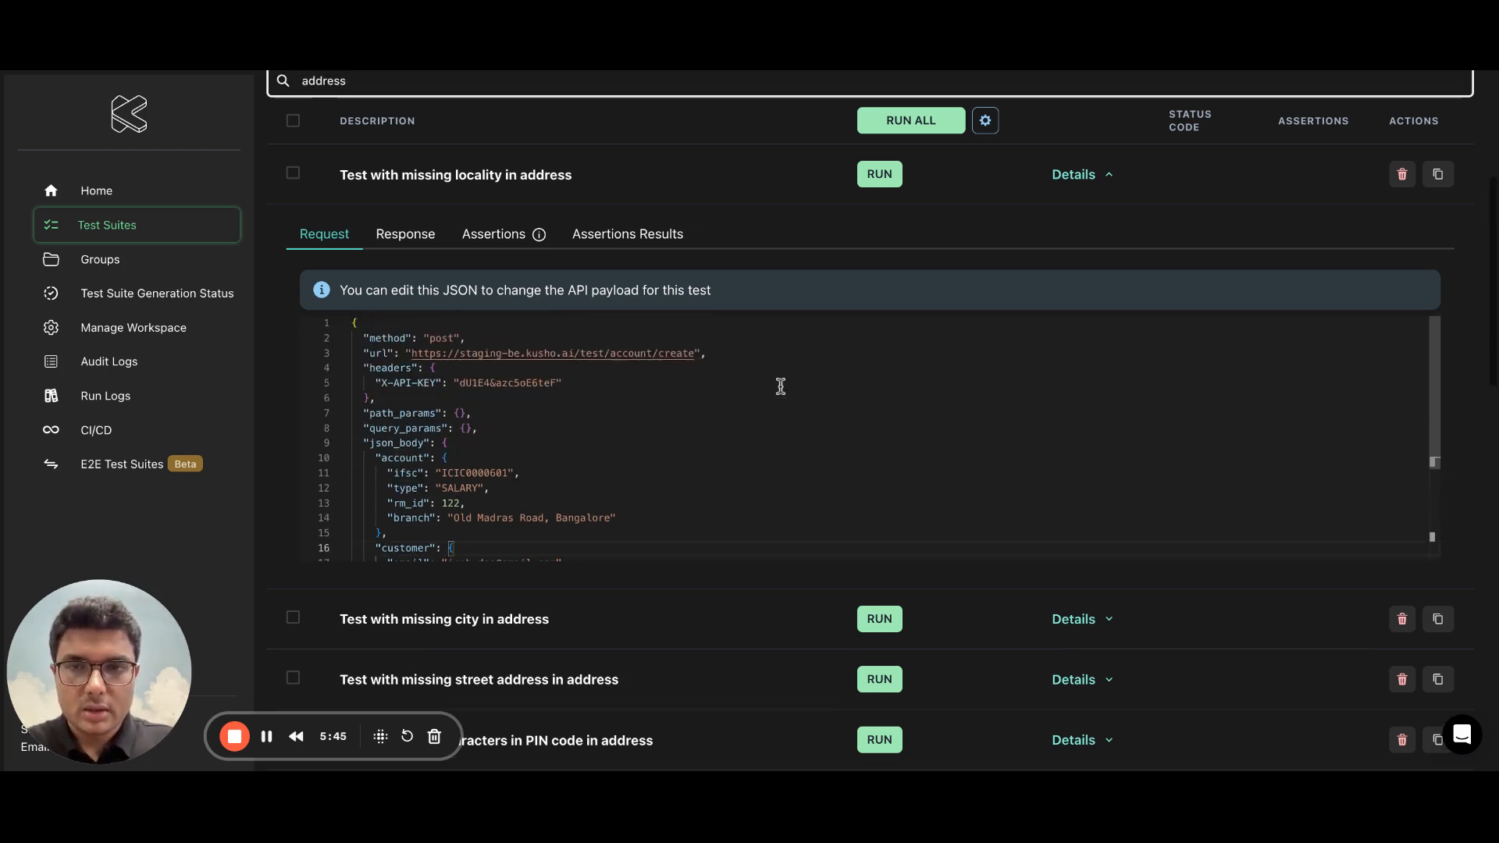
- Run "Test with missing locality in address" and view its response
click(884, 177)
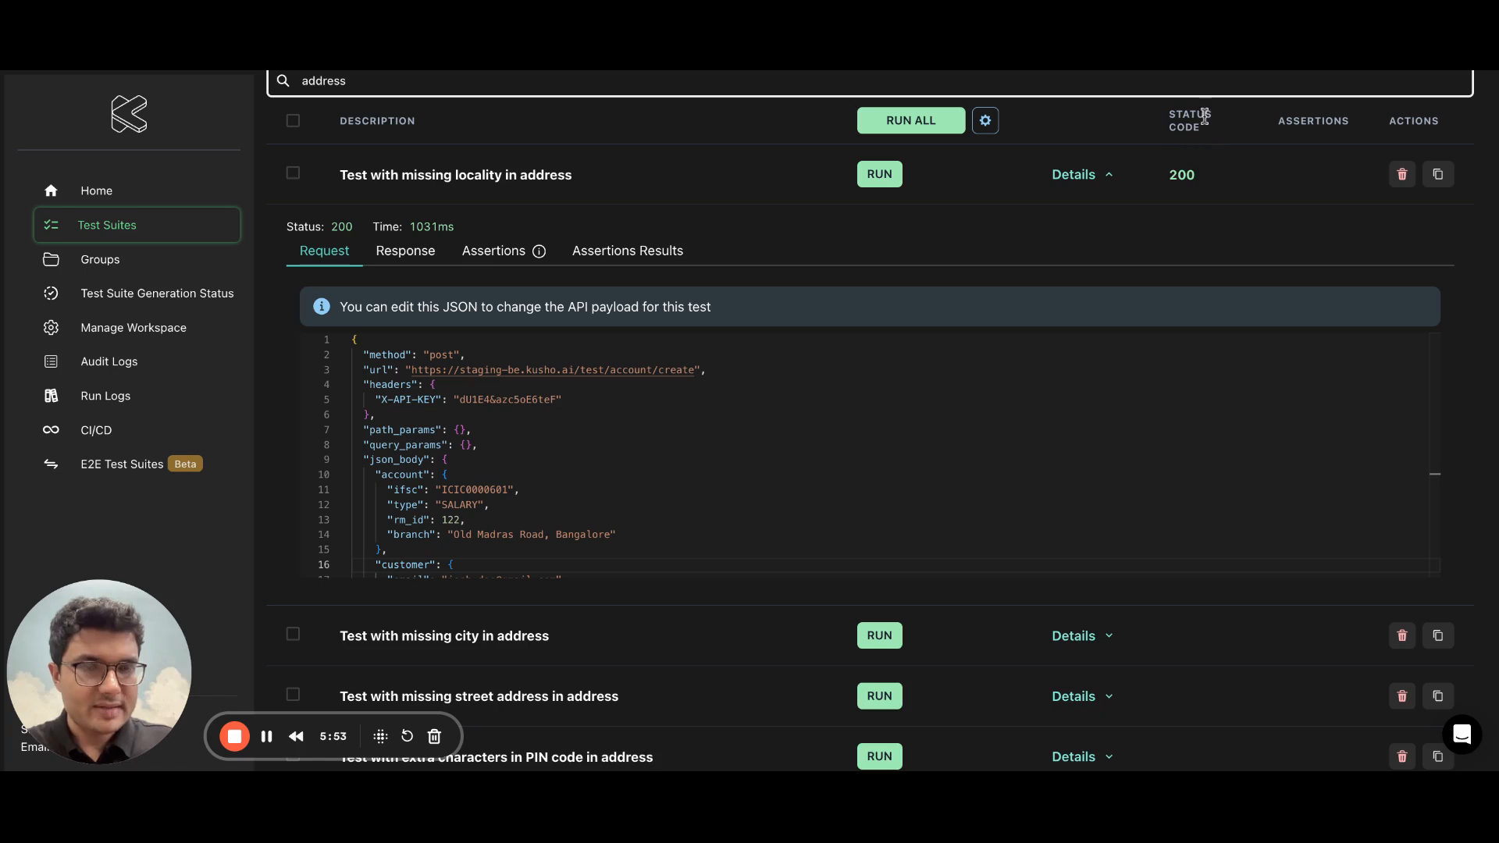
click(411, 260)
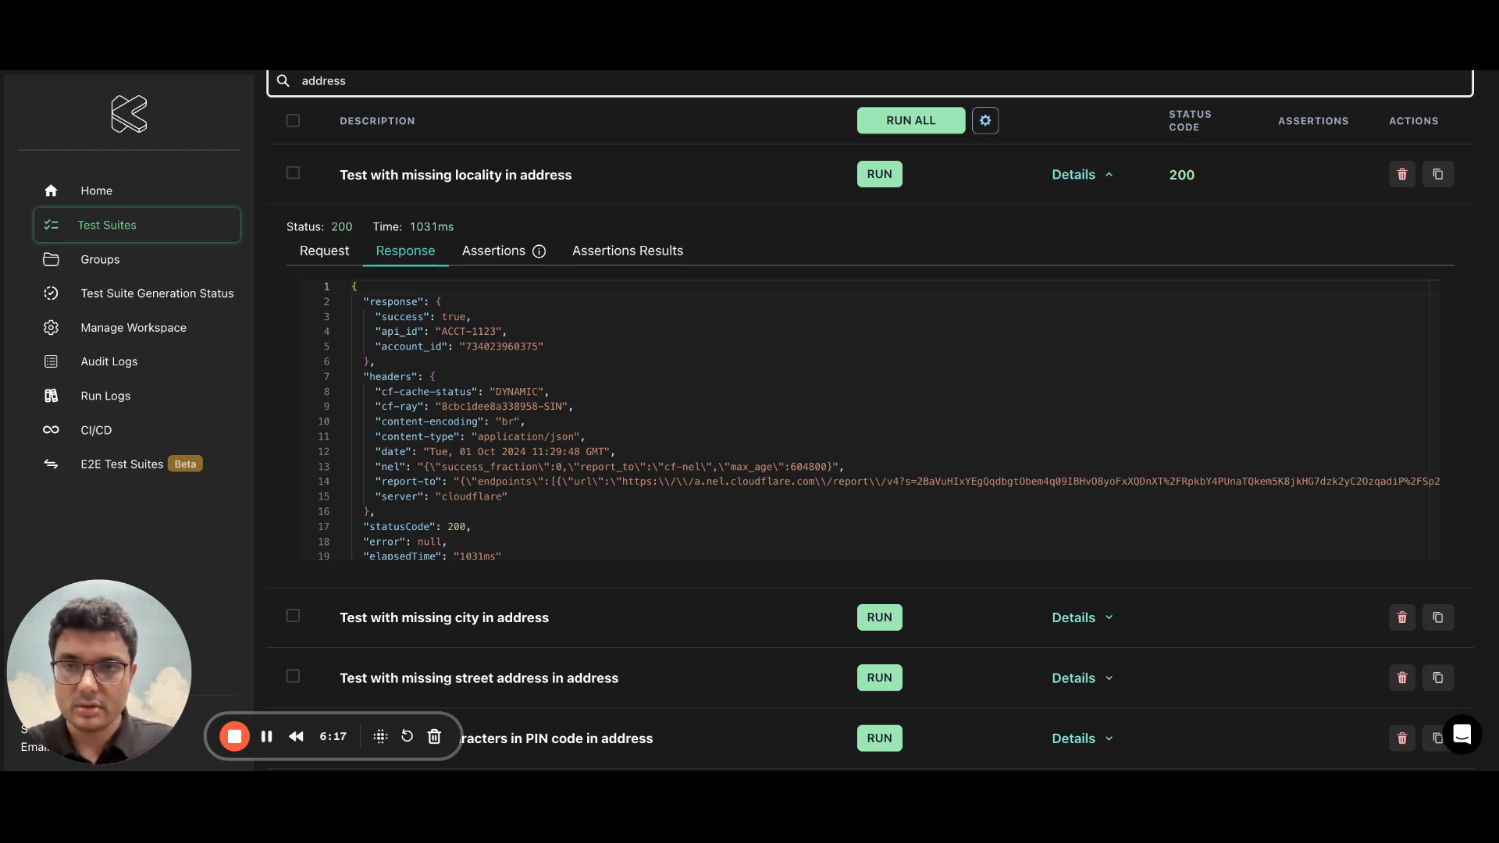
- Generate AI assertions for "Test with missing locality in address", save and run them, and view the assertion results
click(493, 250)
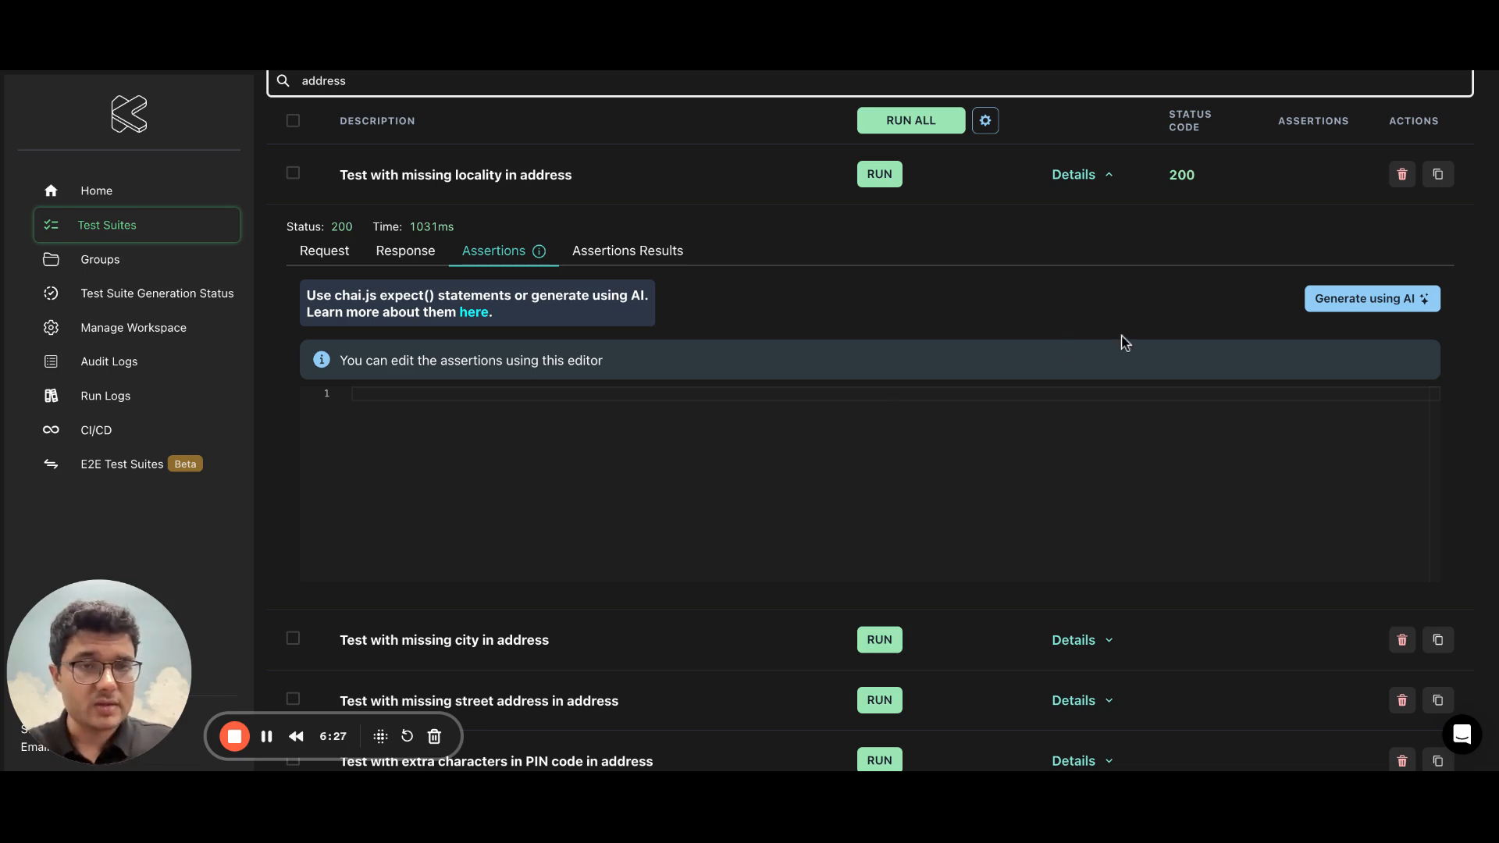
click(1351, 303)
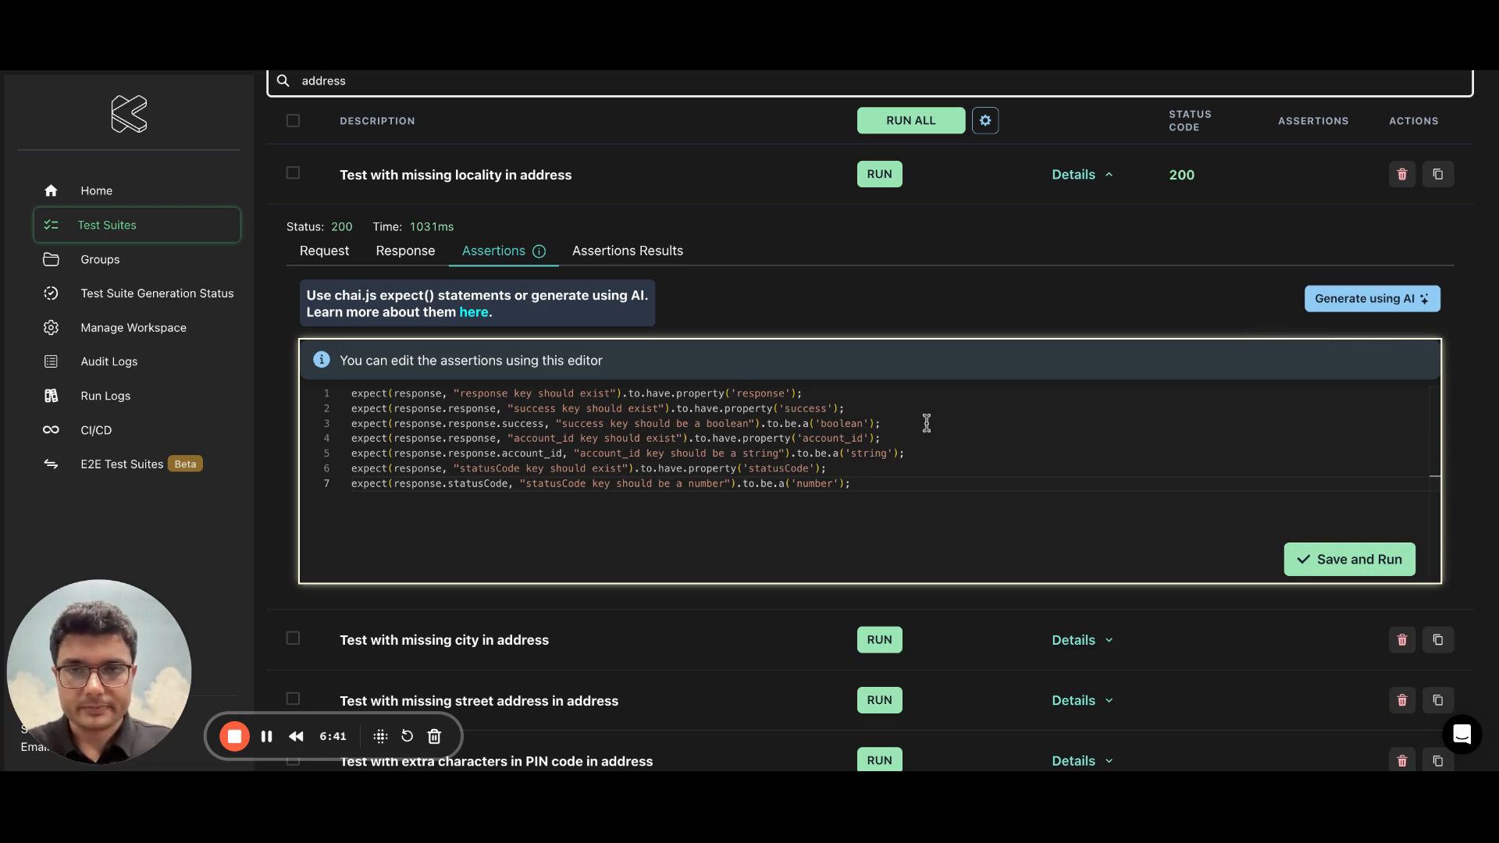
click(1329, 560)
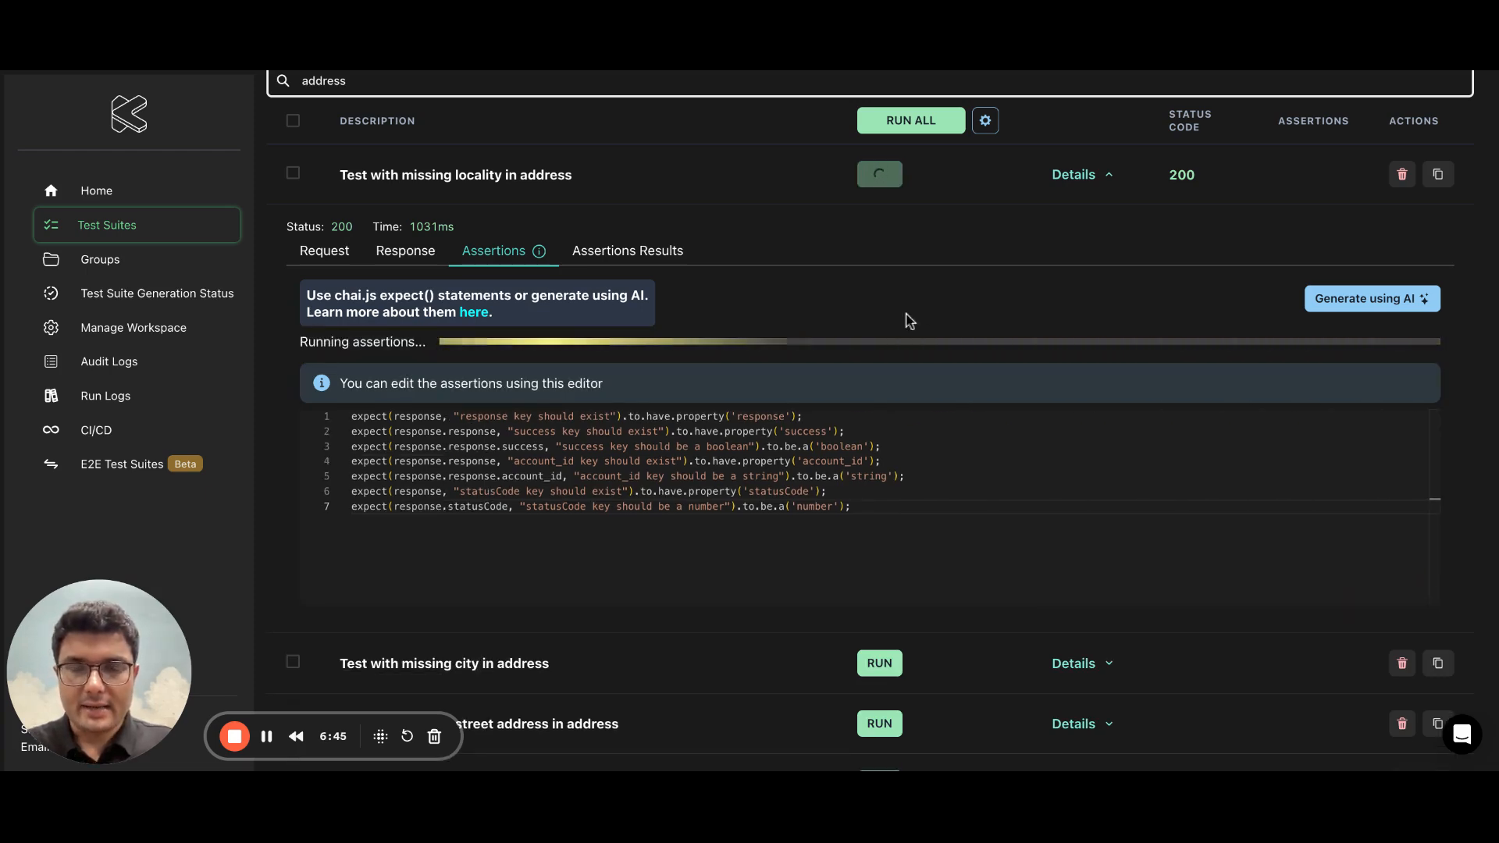
click(658, 251)
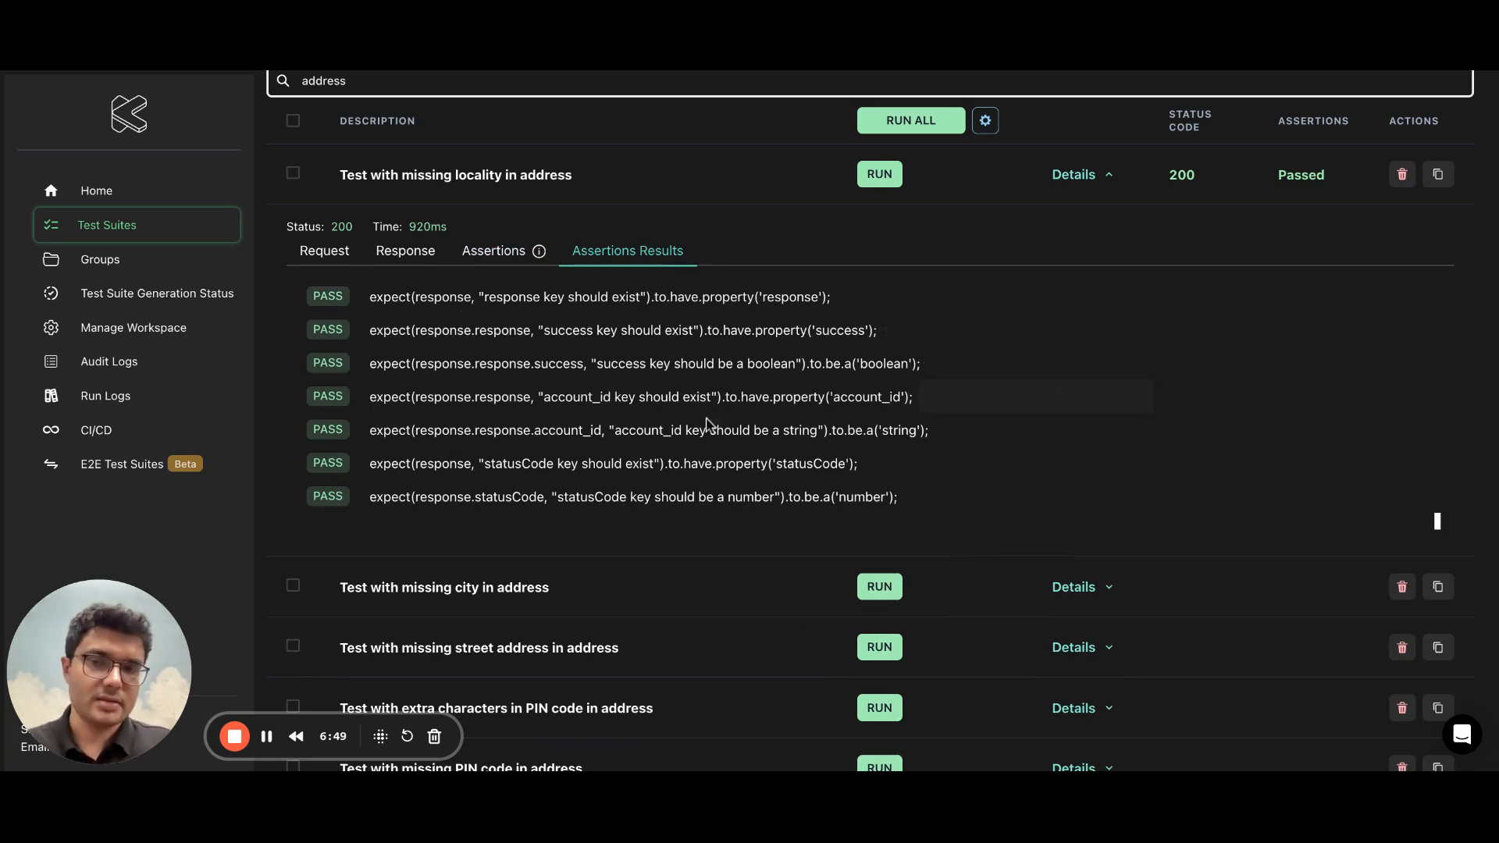
- Review the missing-locality test's request payload, collapse its details, and look through the other tests matching "address"
click(312, 251)
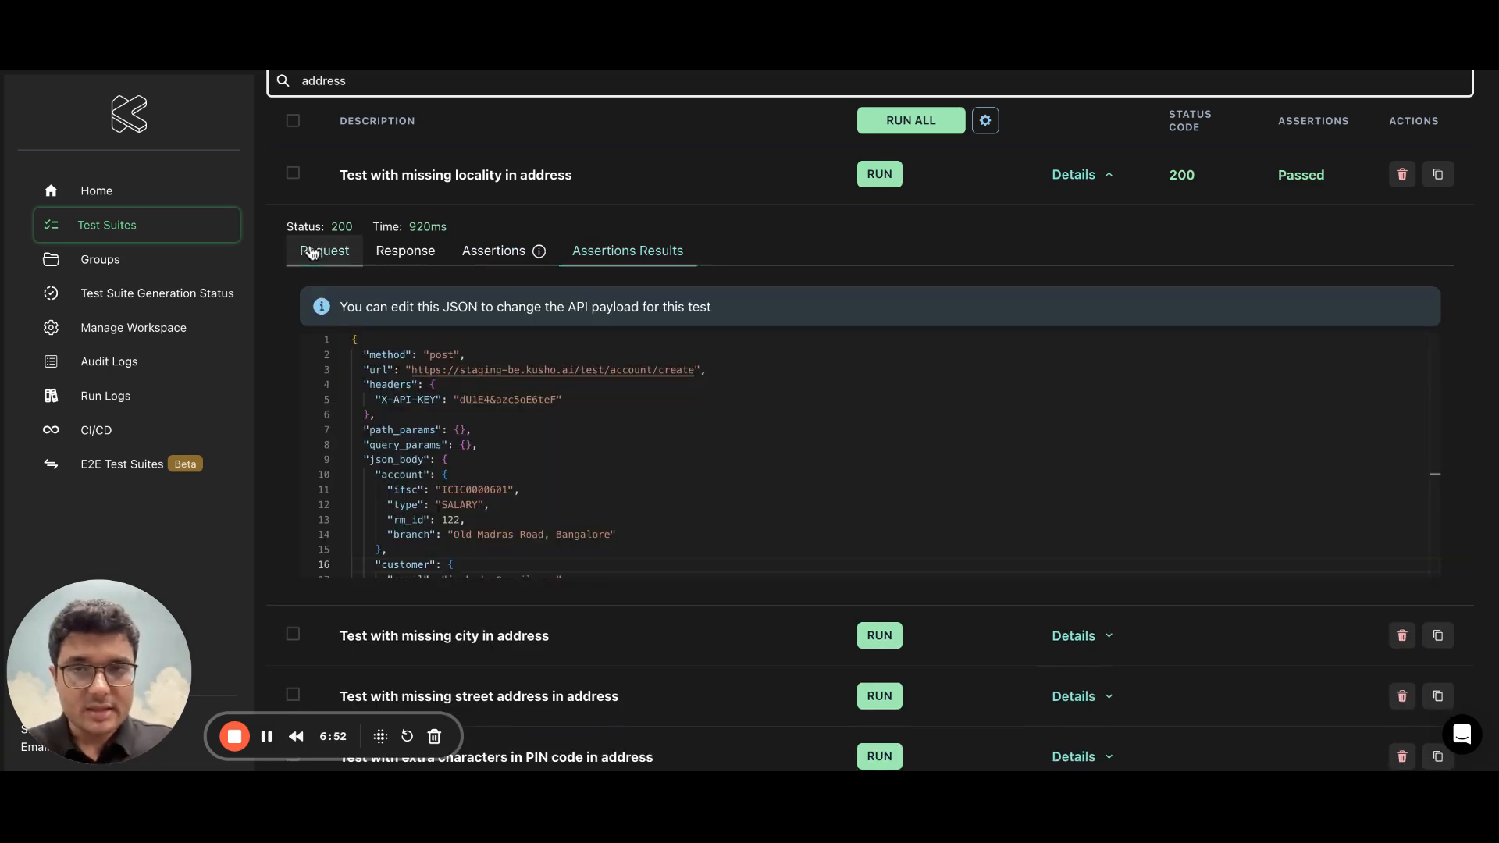
click(1090, 187)
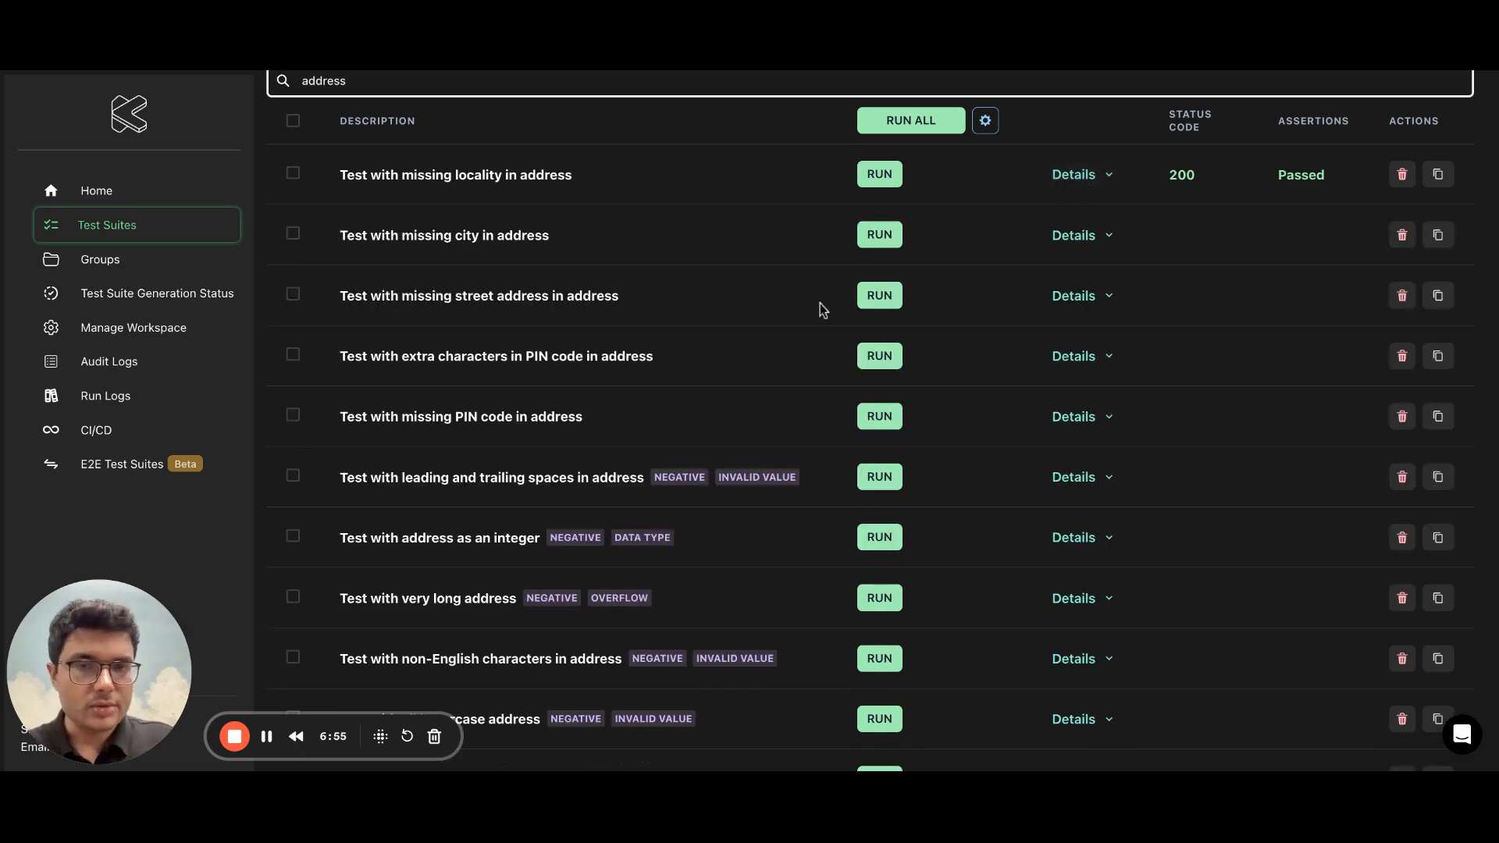
scroll(678, 361, down, 1)
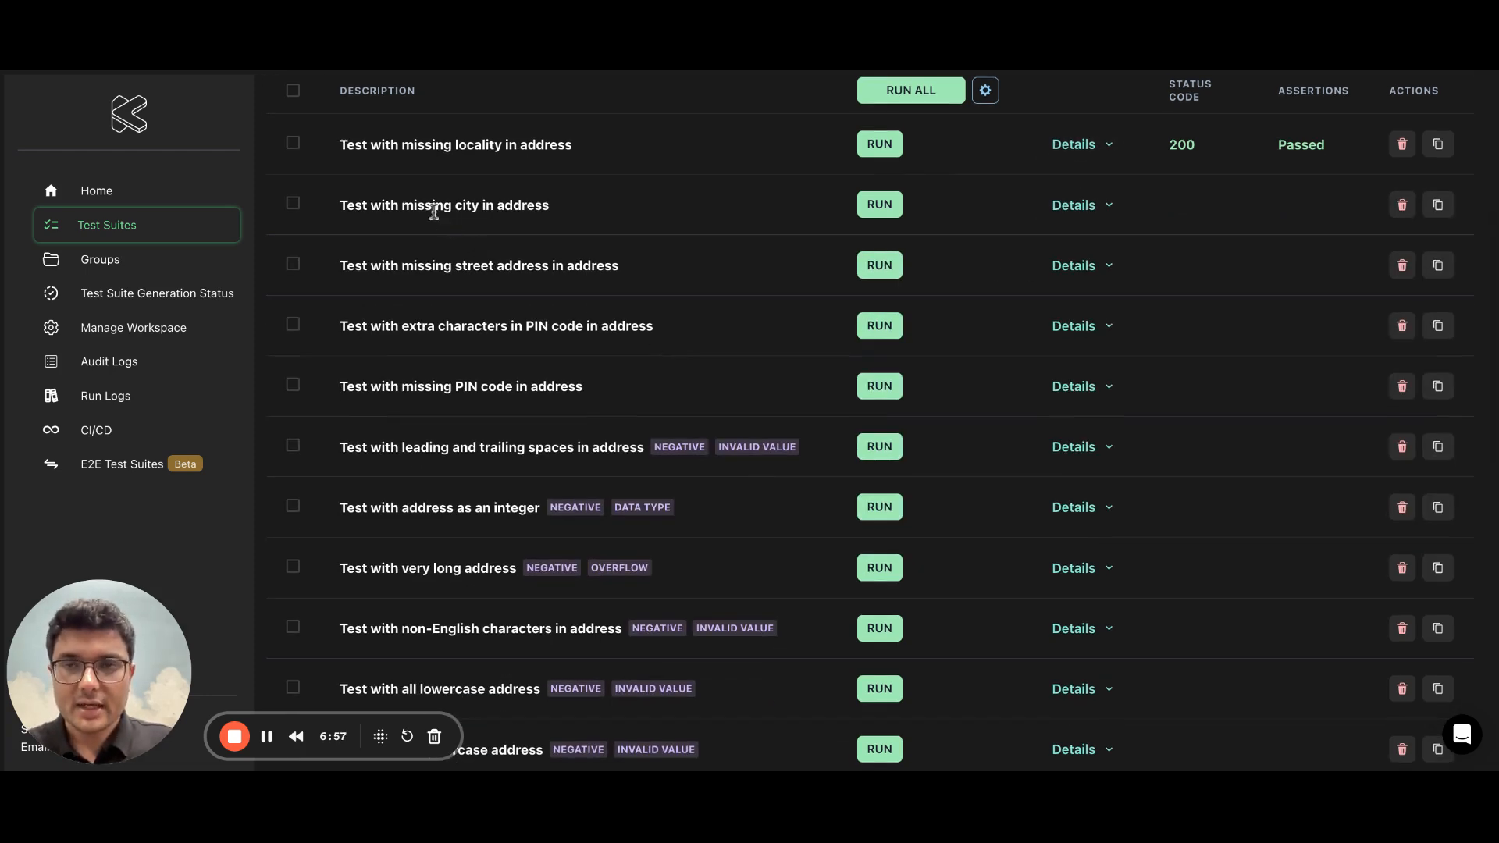
scroll(691, 201, down, 1)
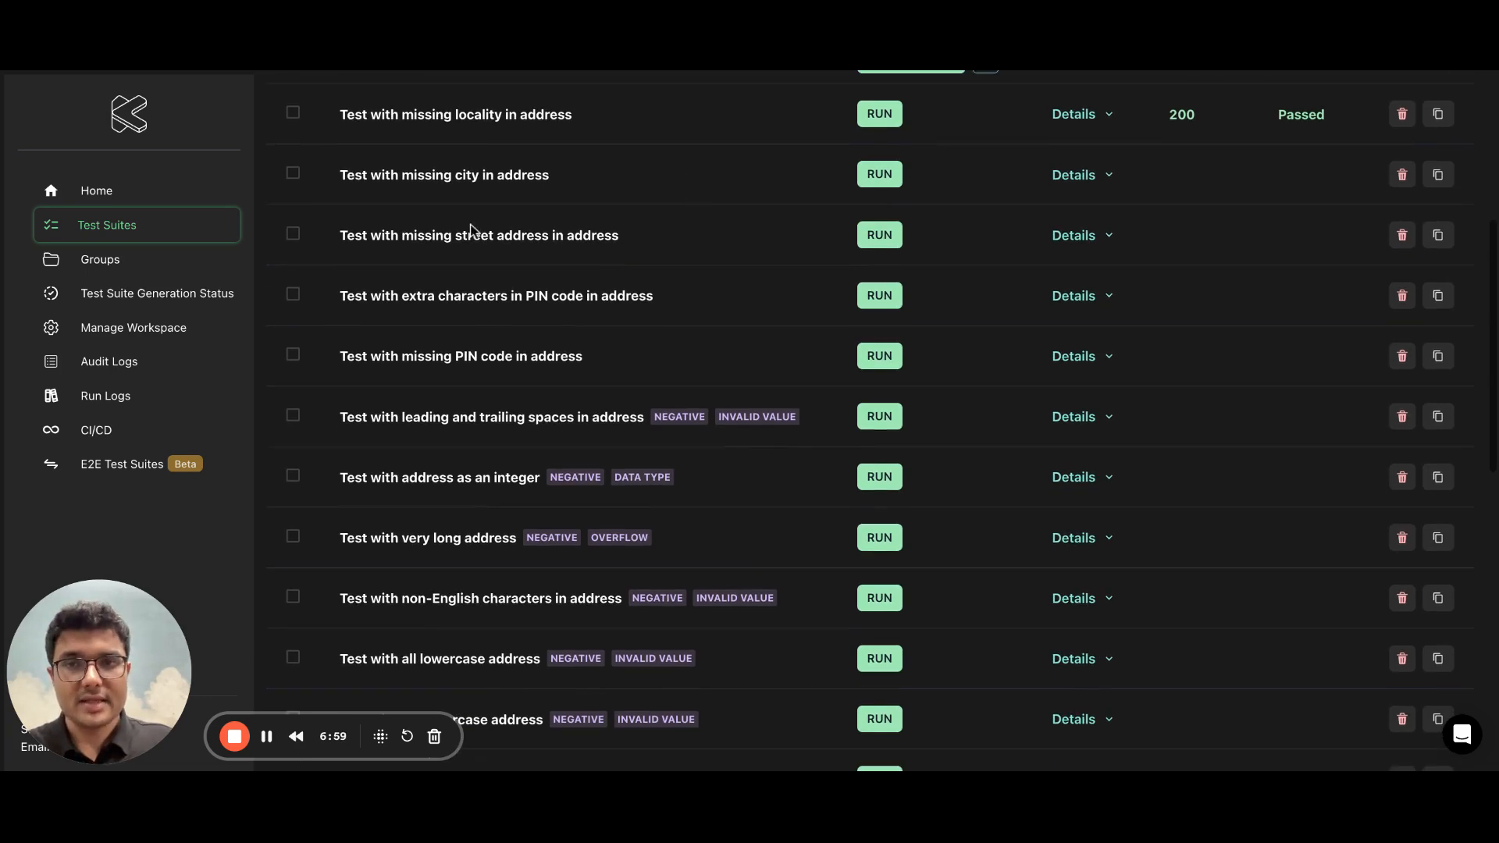
scroll(625, 238, down, 1)
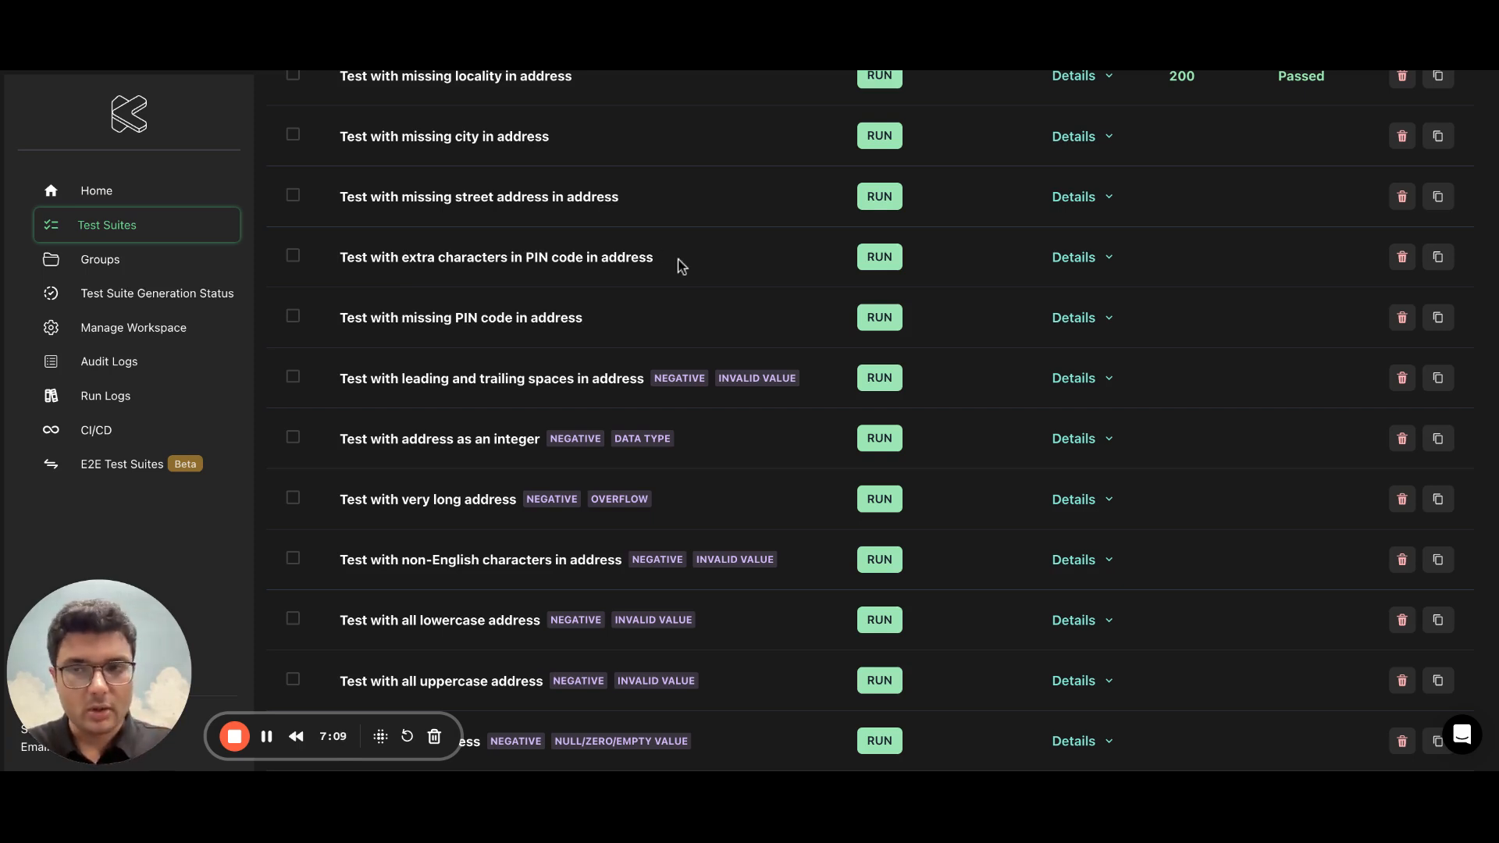
scroll(595, 410, down, 1)
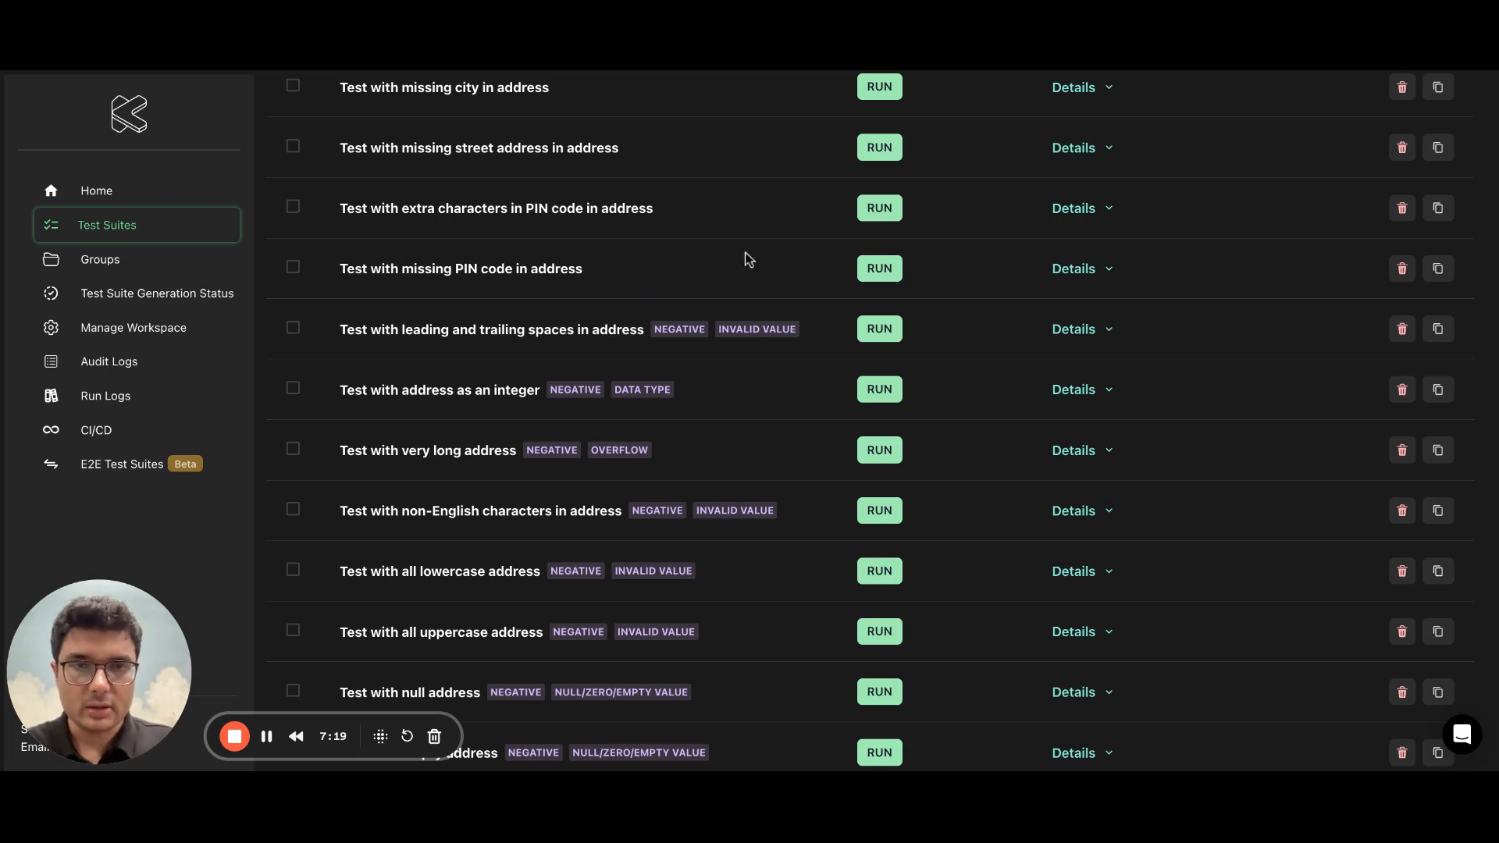
scroll(437, 593, up, 1)
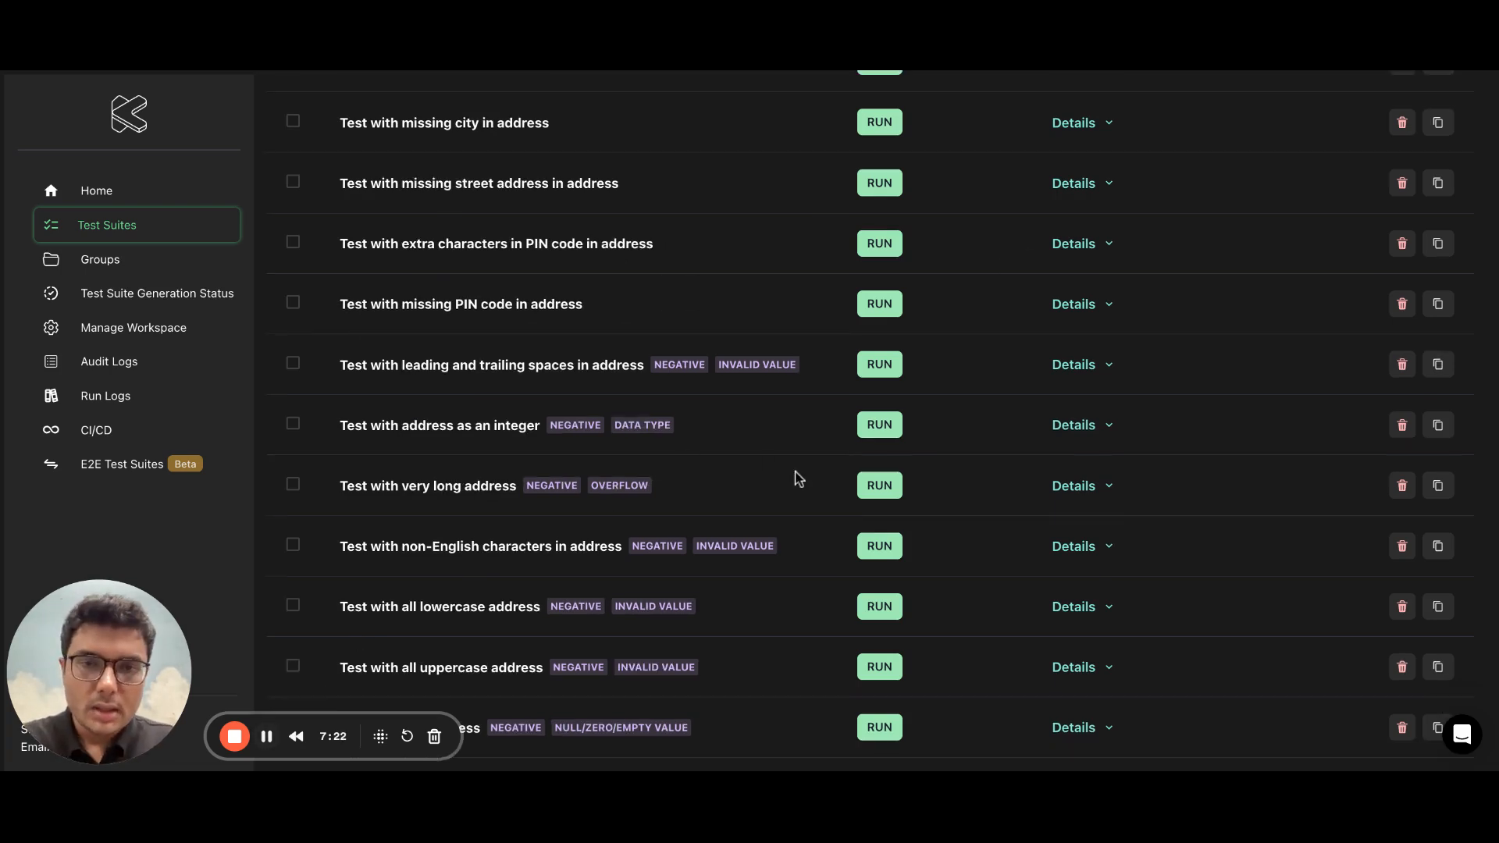
scroll(798, 478, up, 1)
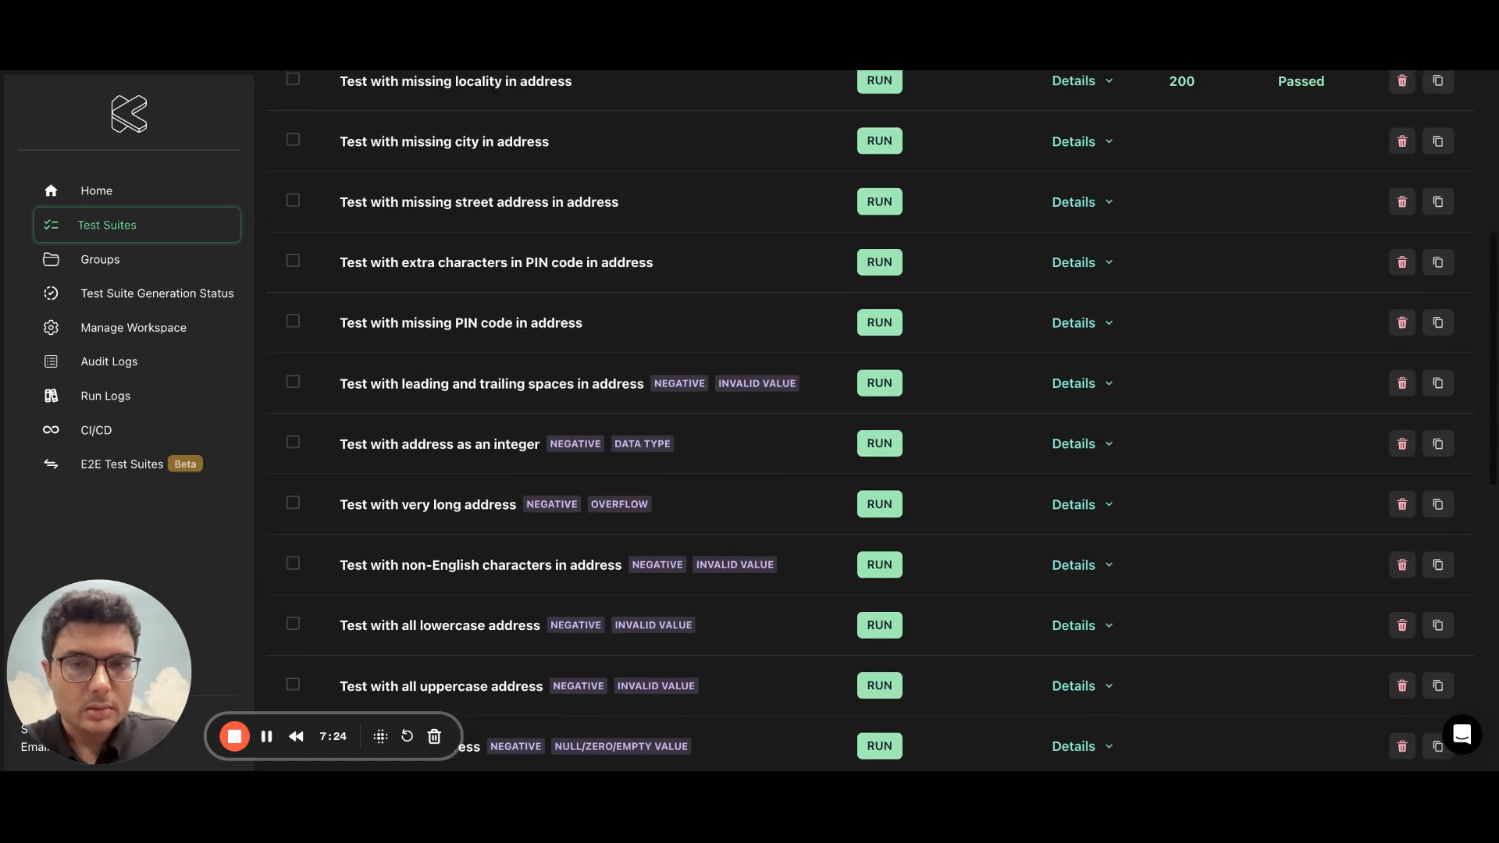
scroll(866, 422, up, 5)
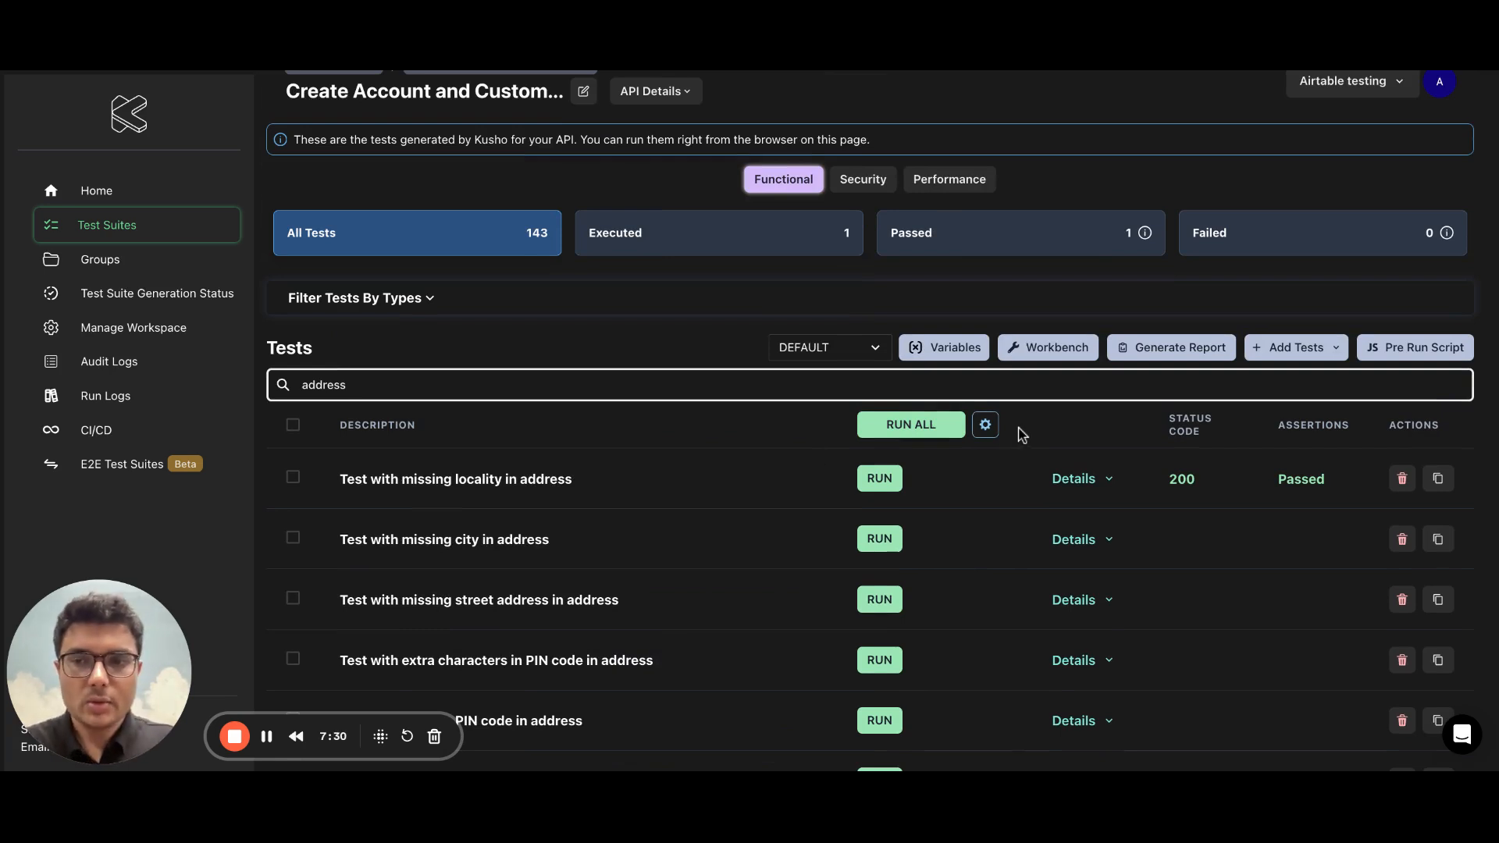
- Check the wait time and parallel test count in the Run All settings, and run all tests matching "address"
click(986, 425)
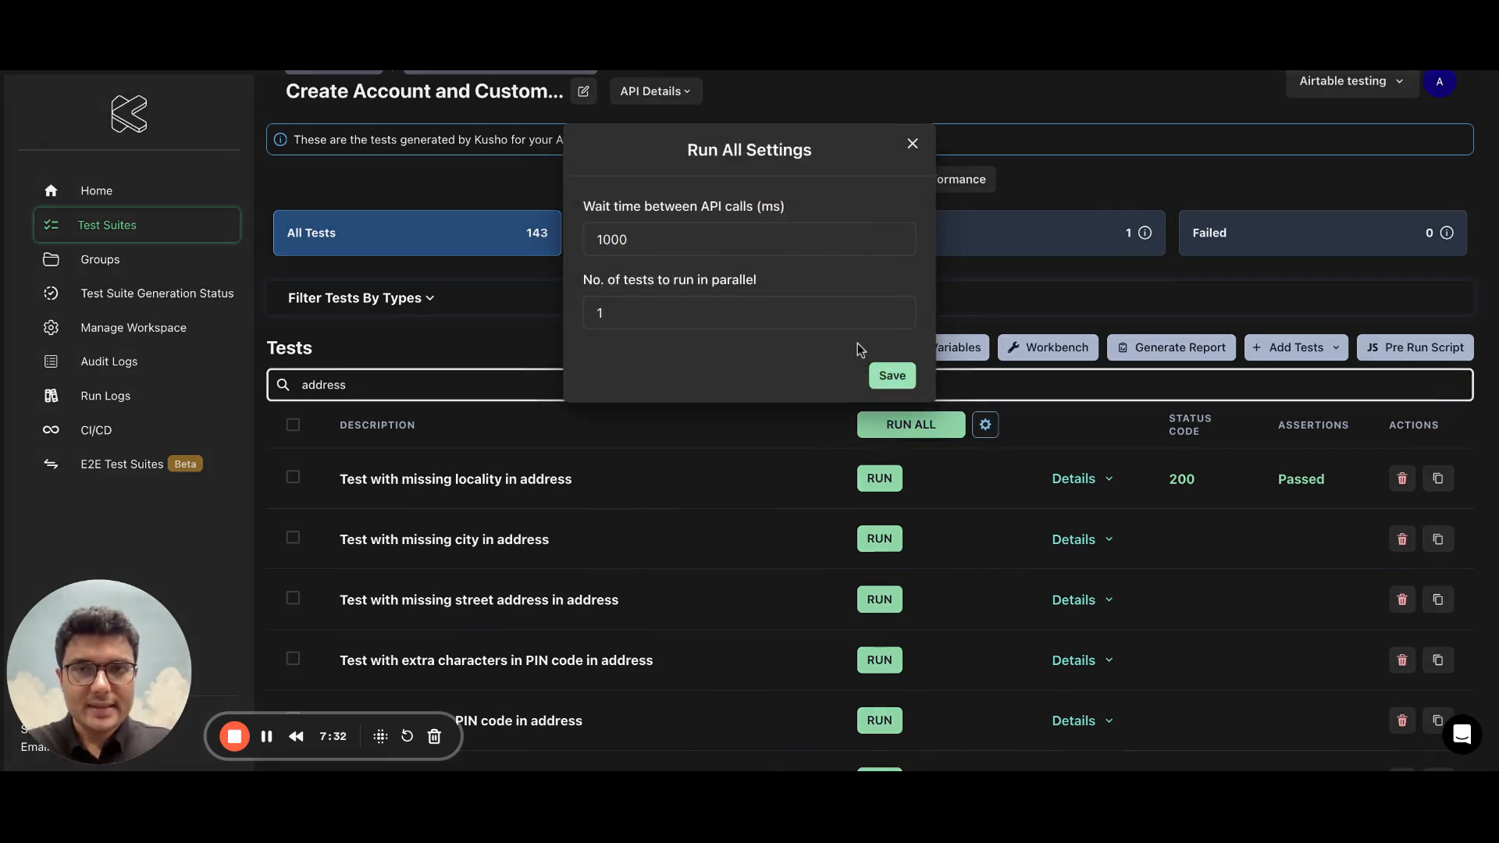
click(700, 232)
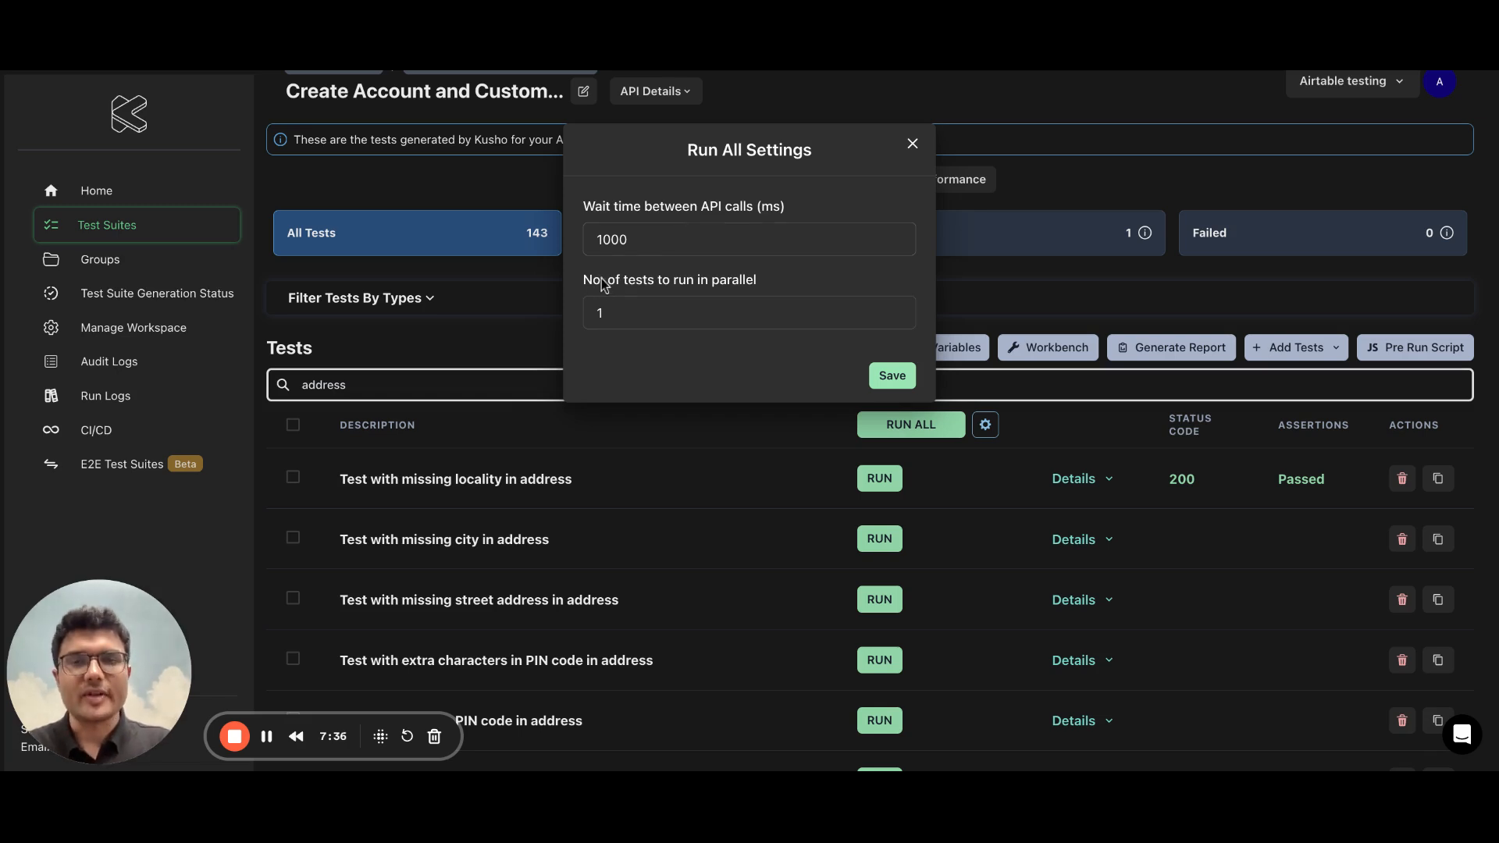
click(912, 144)
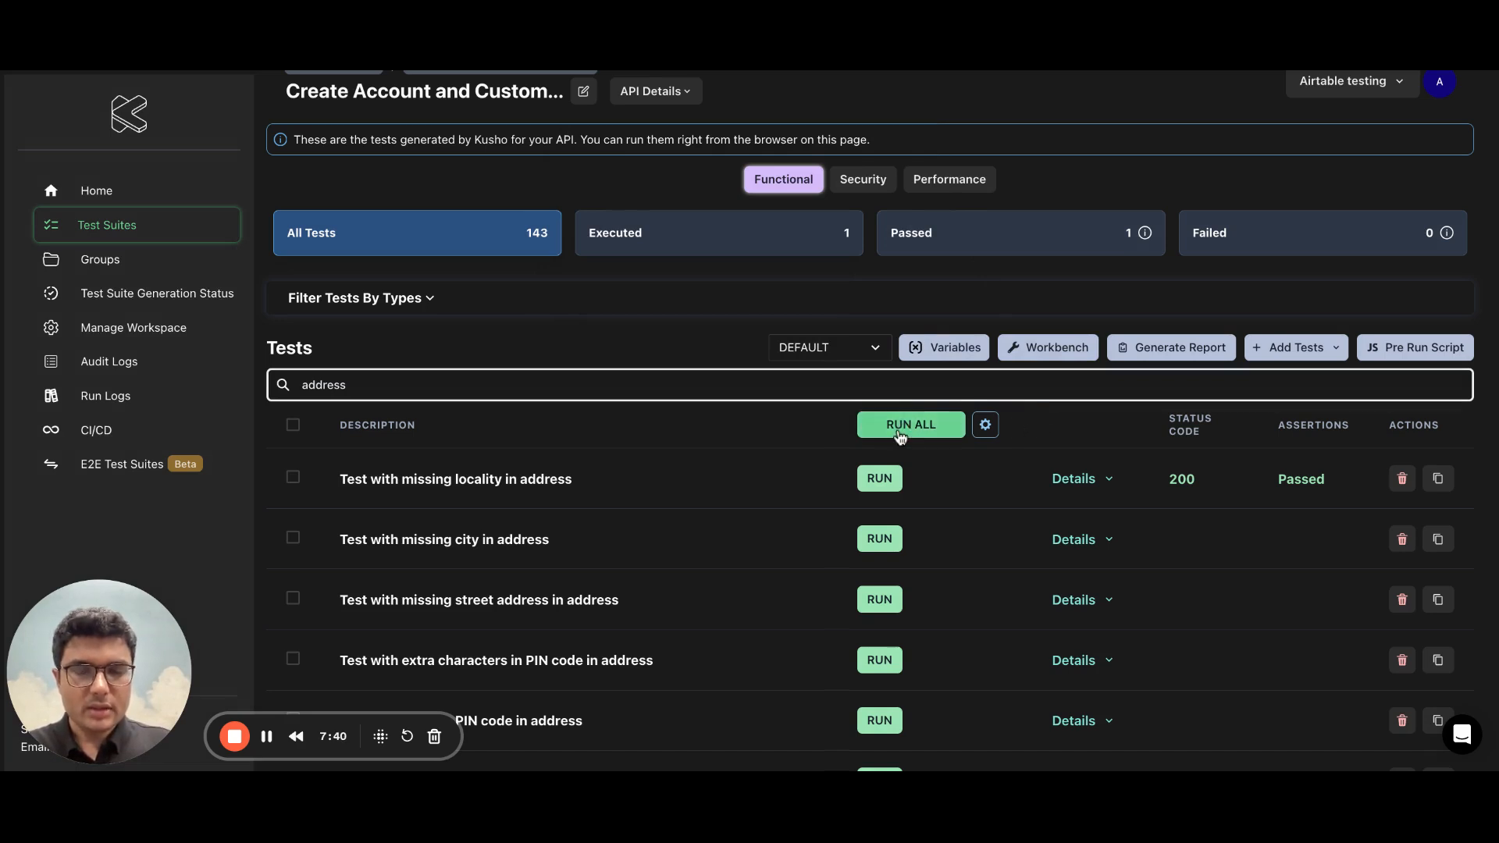
click(948, 427)
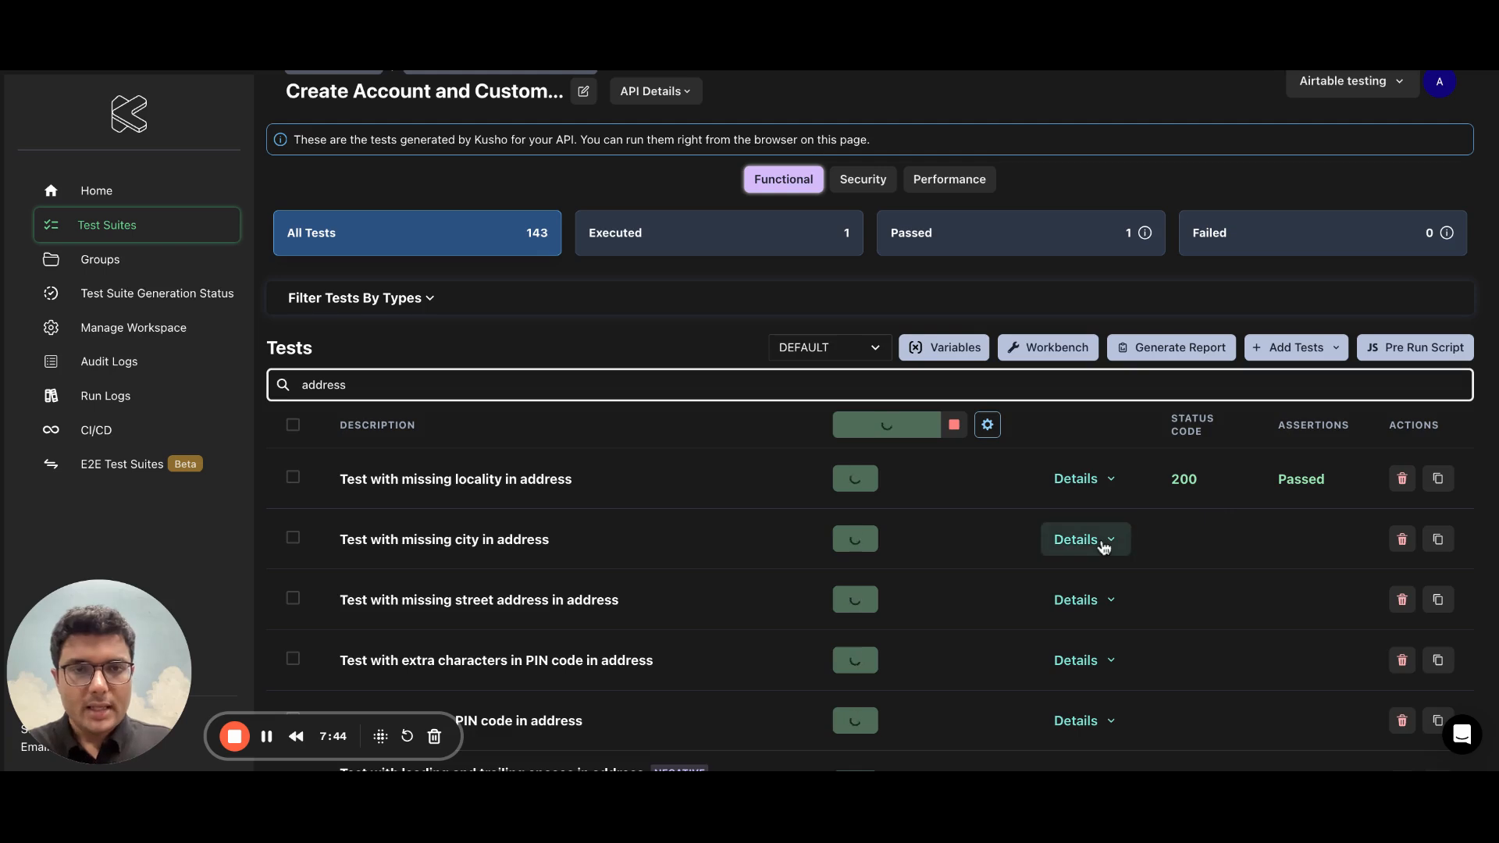
scroll(1101, 539, down, 1)
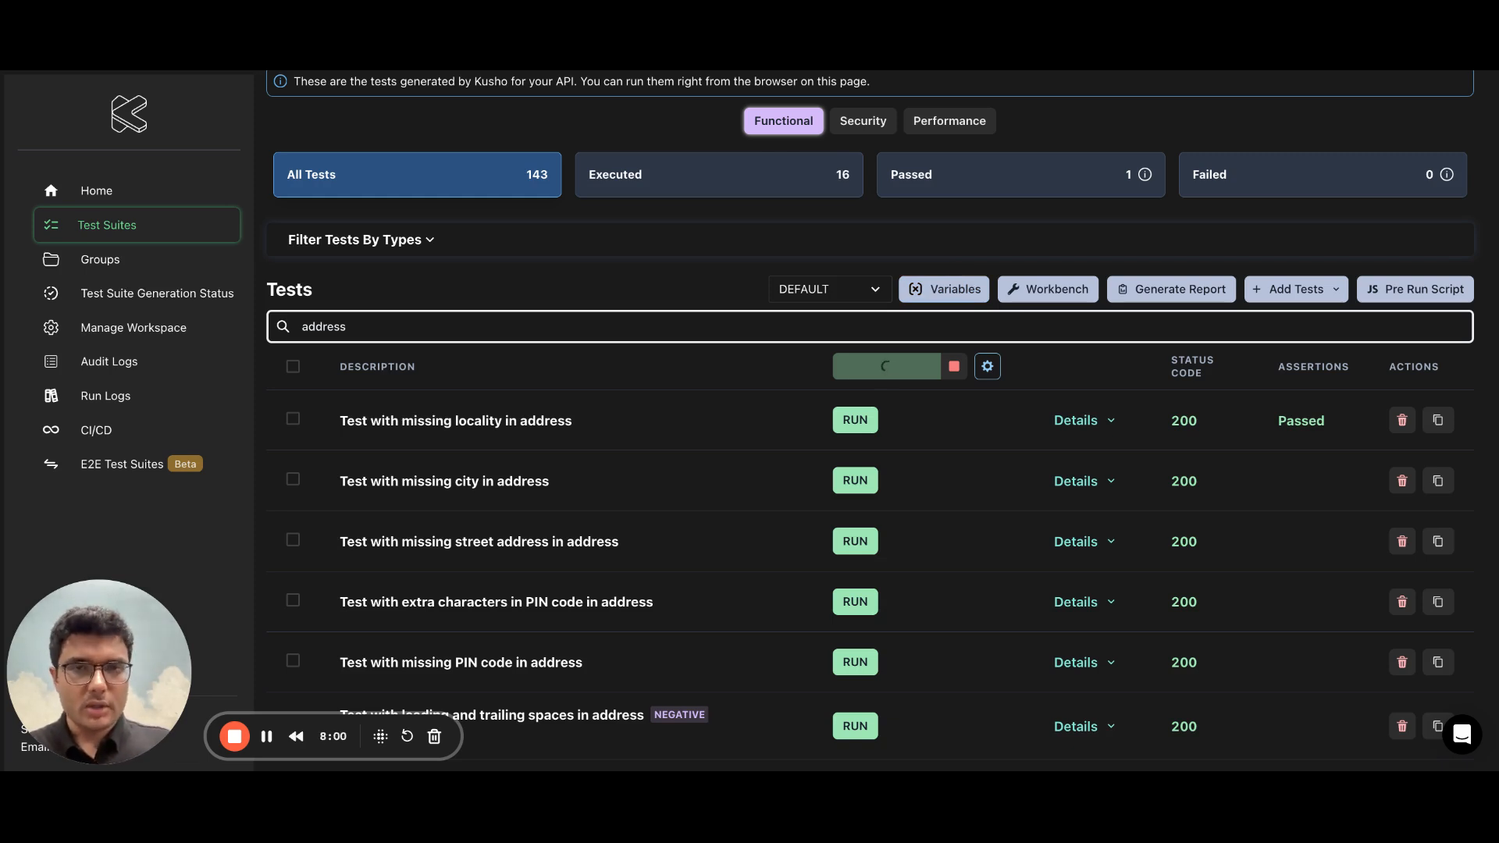
- Look at the suite's variables and the form for adding a key-value pair, and close both without adding one
click(944, 289)
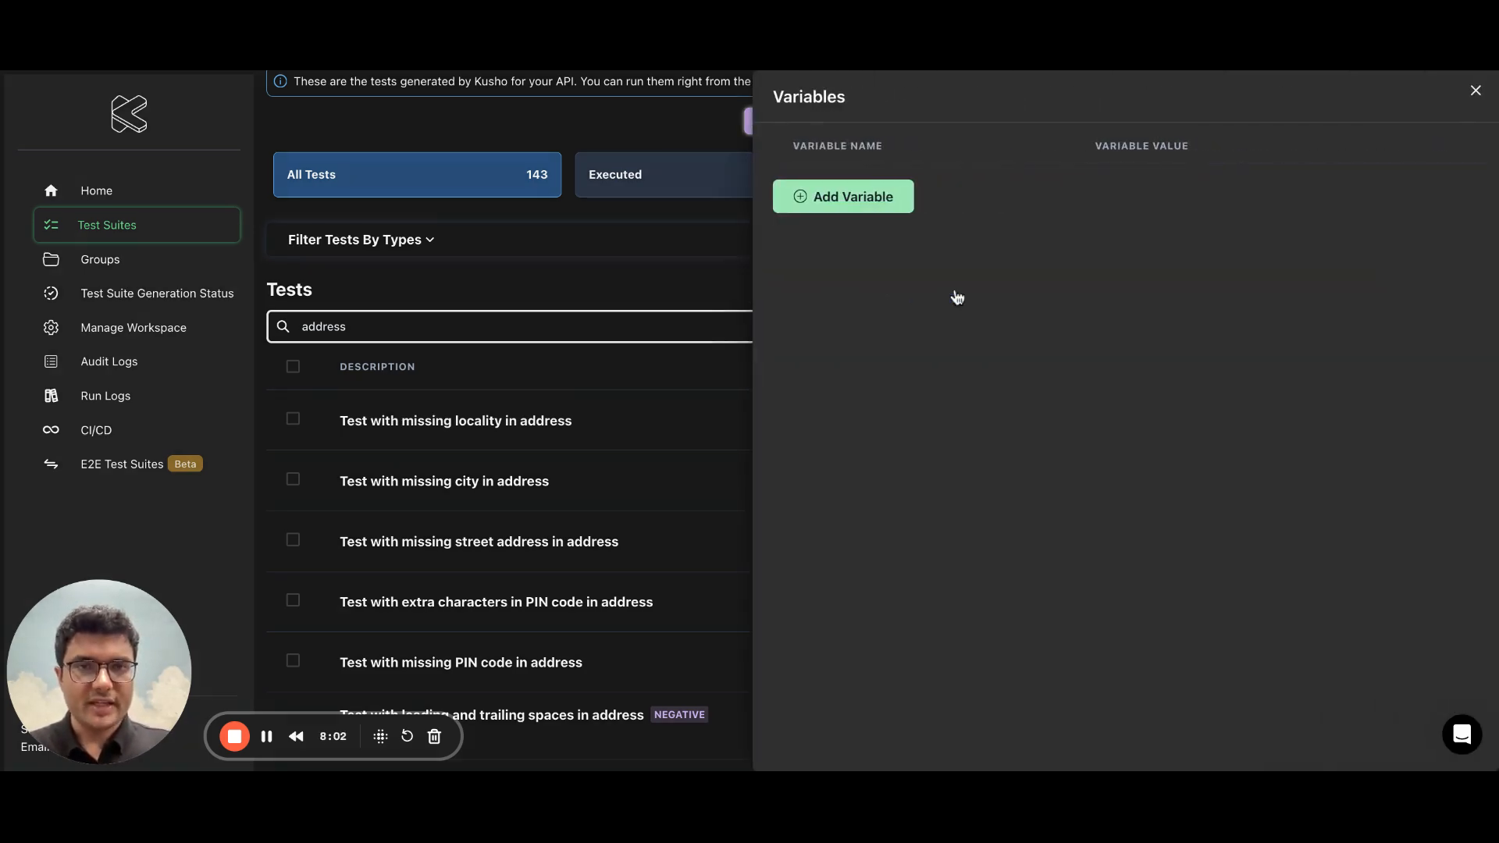
click(868, 208)
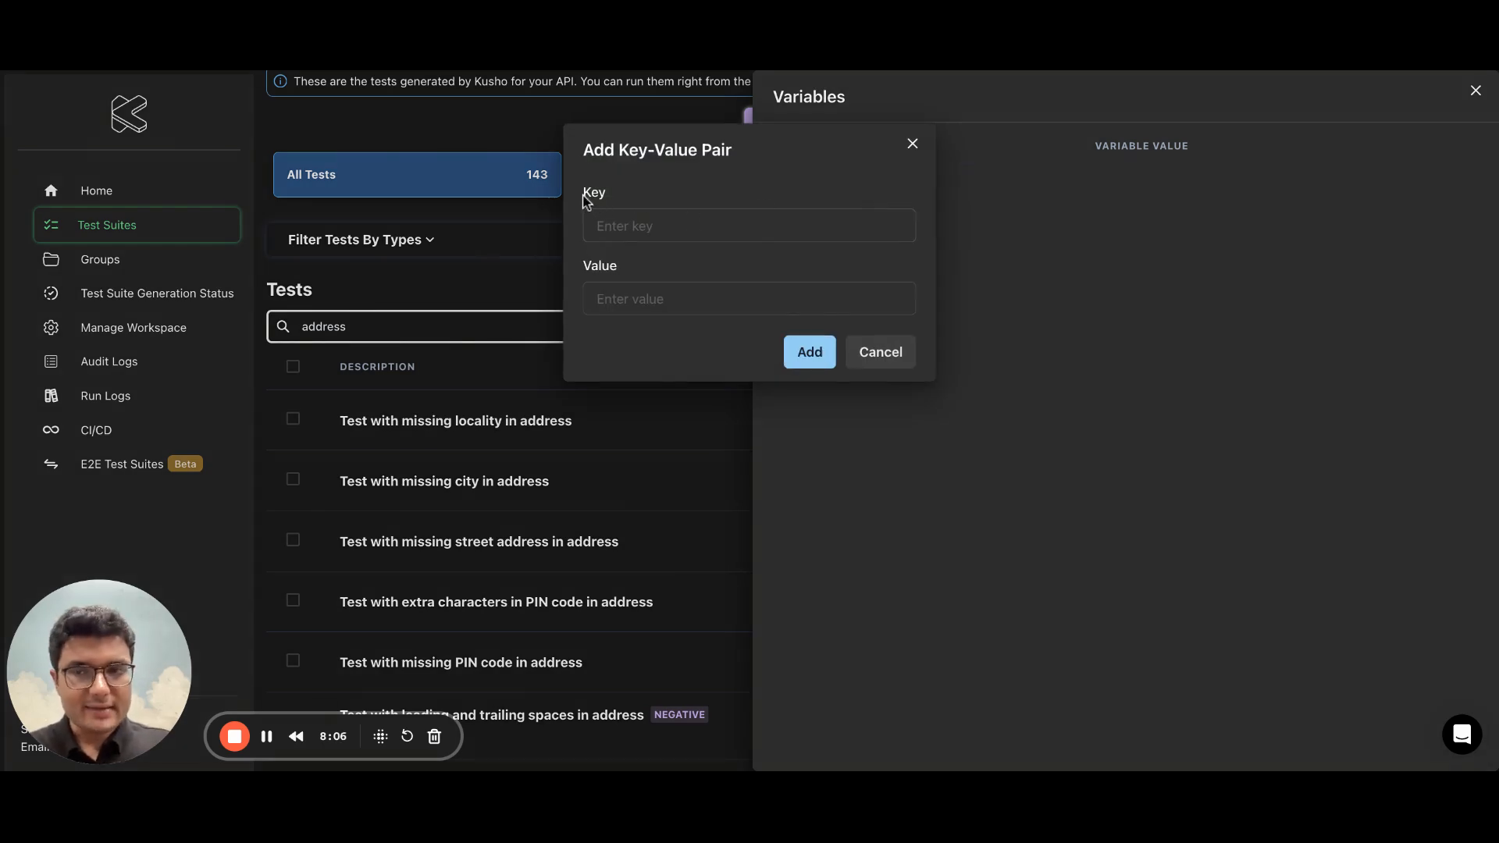
click(889, 357)
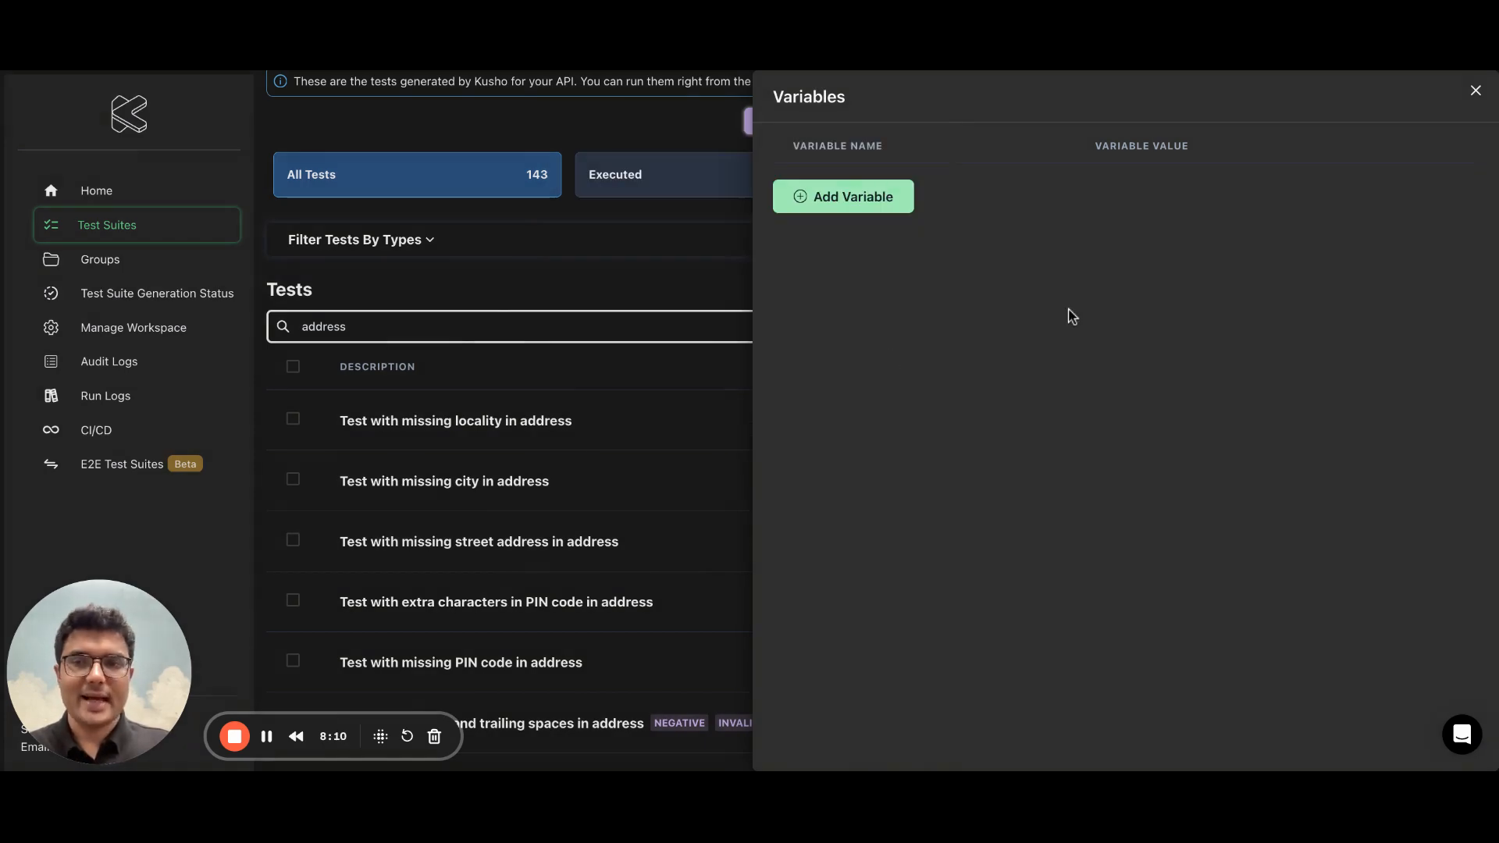
click(1475, 91)
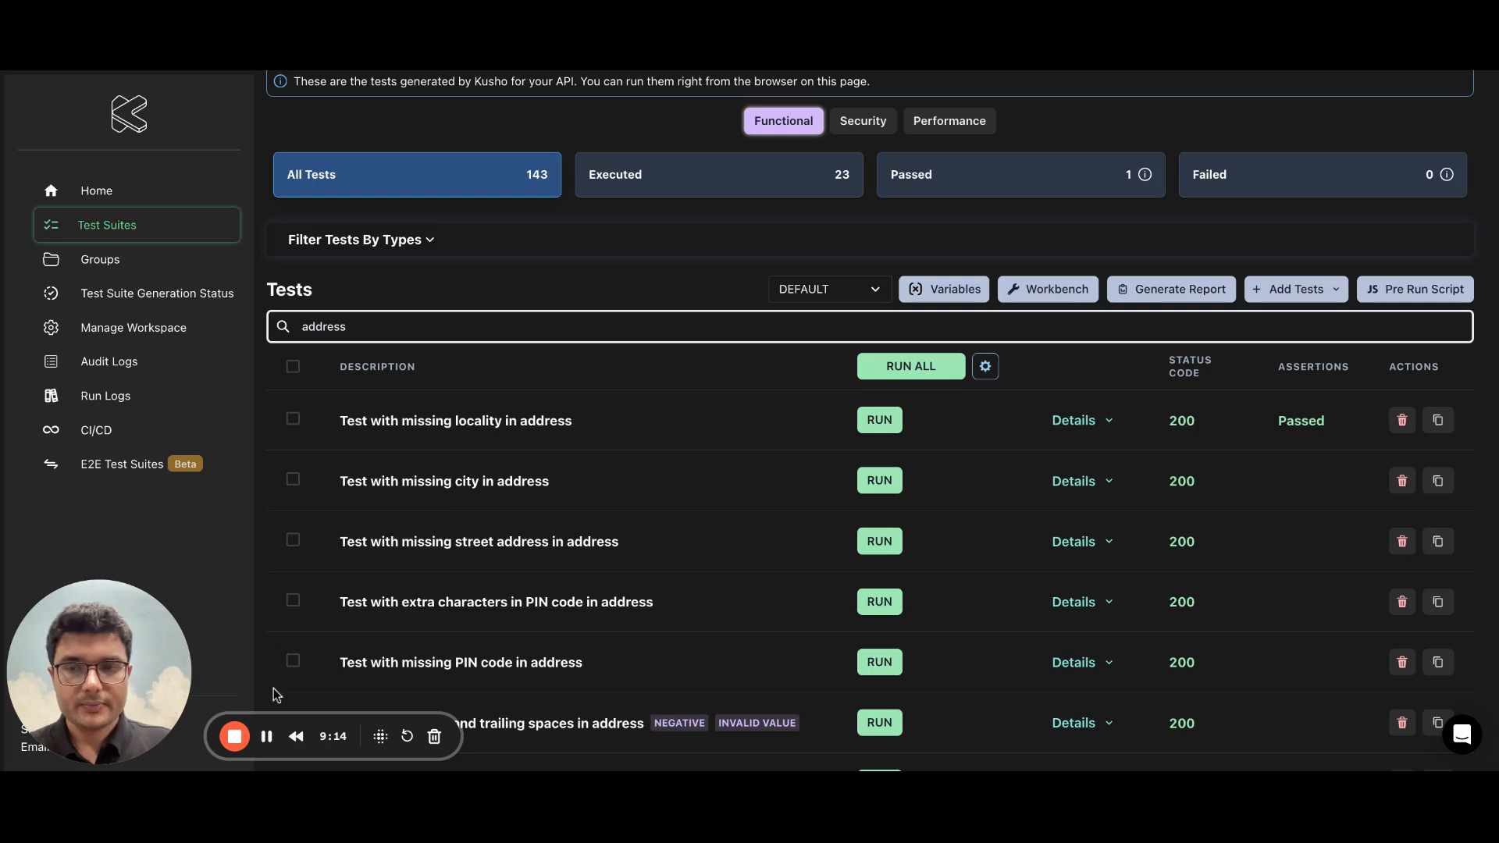
- View the email and download options for the test case report, and close the report dialog
scroll(1141, 353, up, 2)
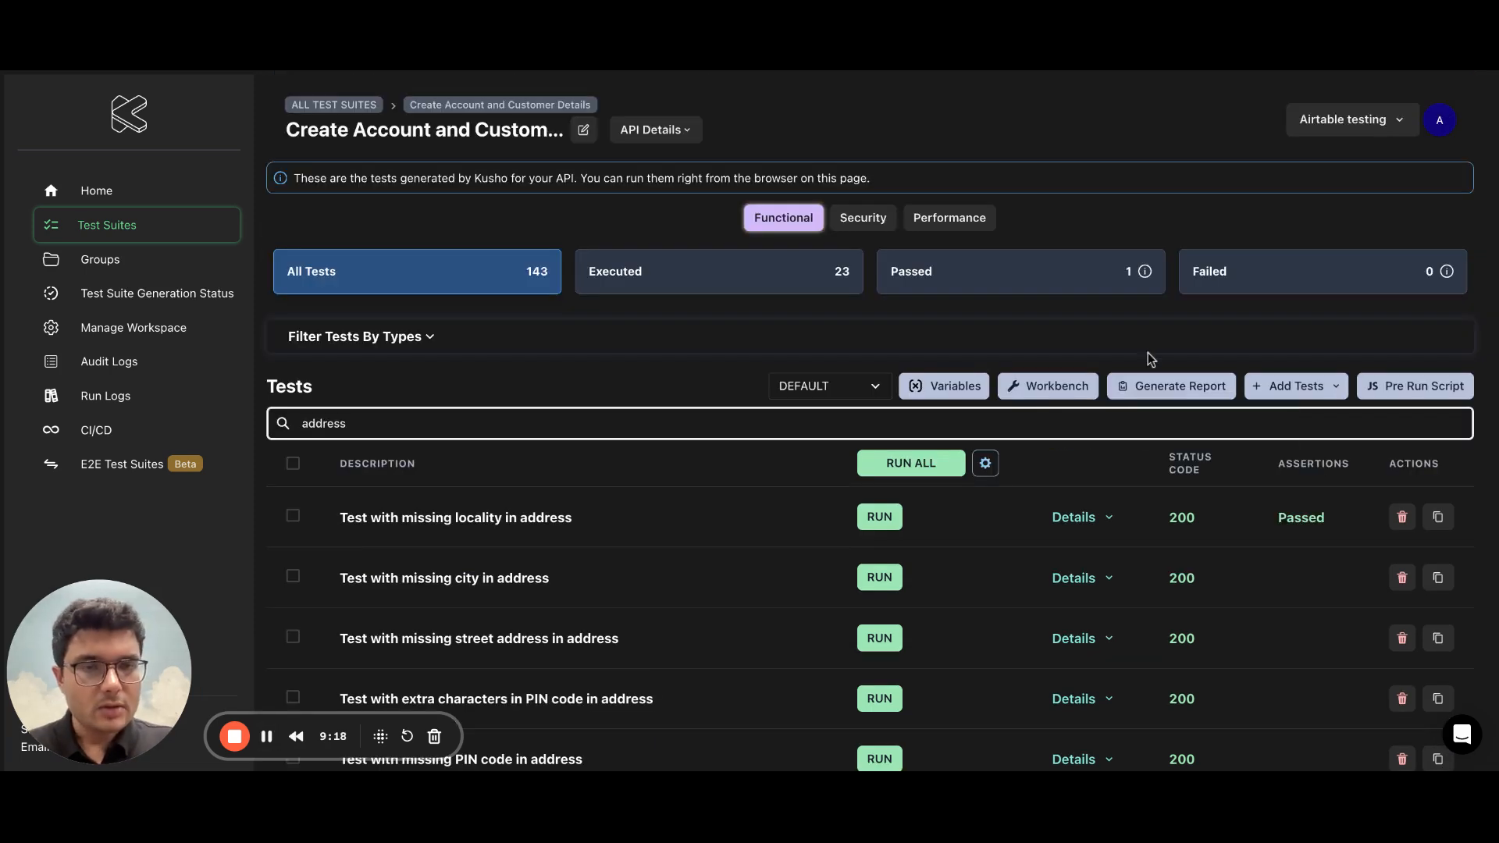
click(1154, 389)
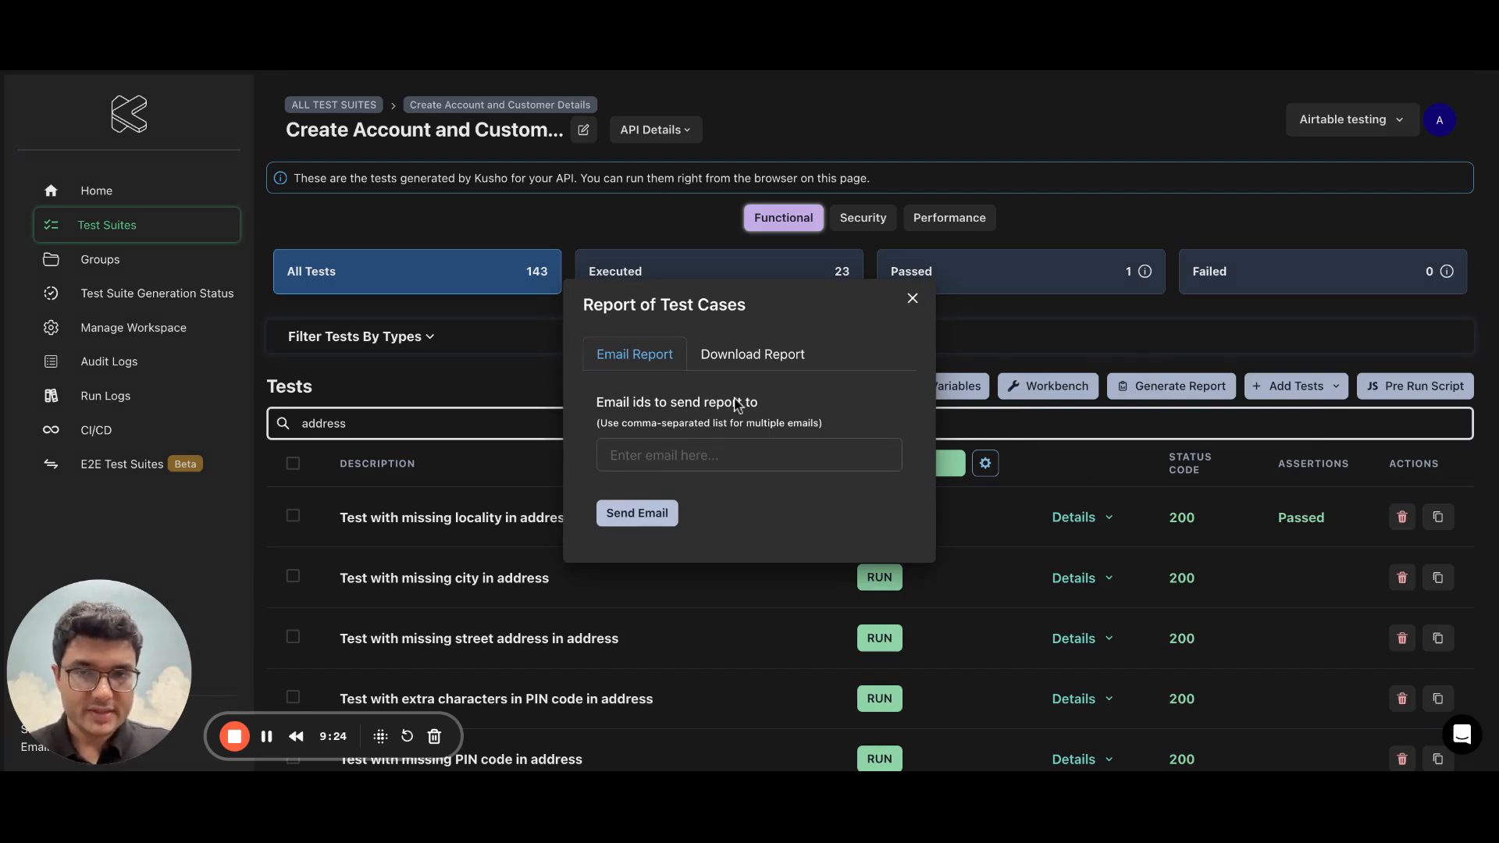
click(754, 356)
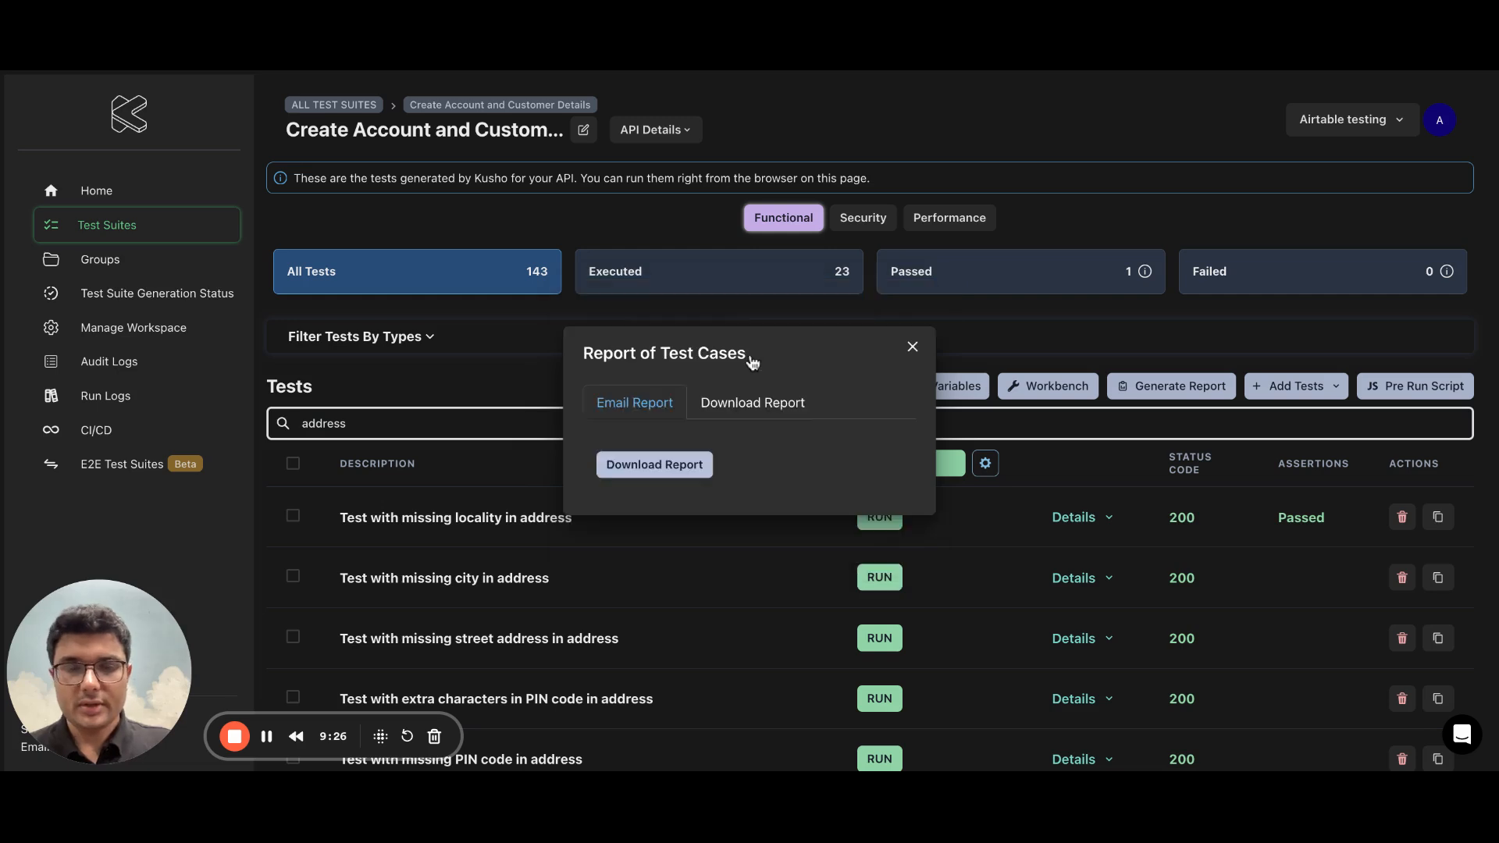
click(912, 347)
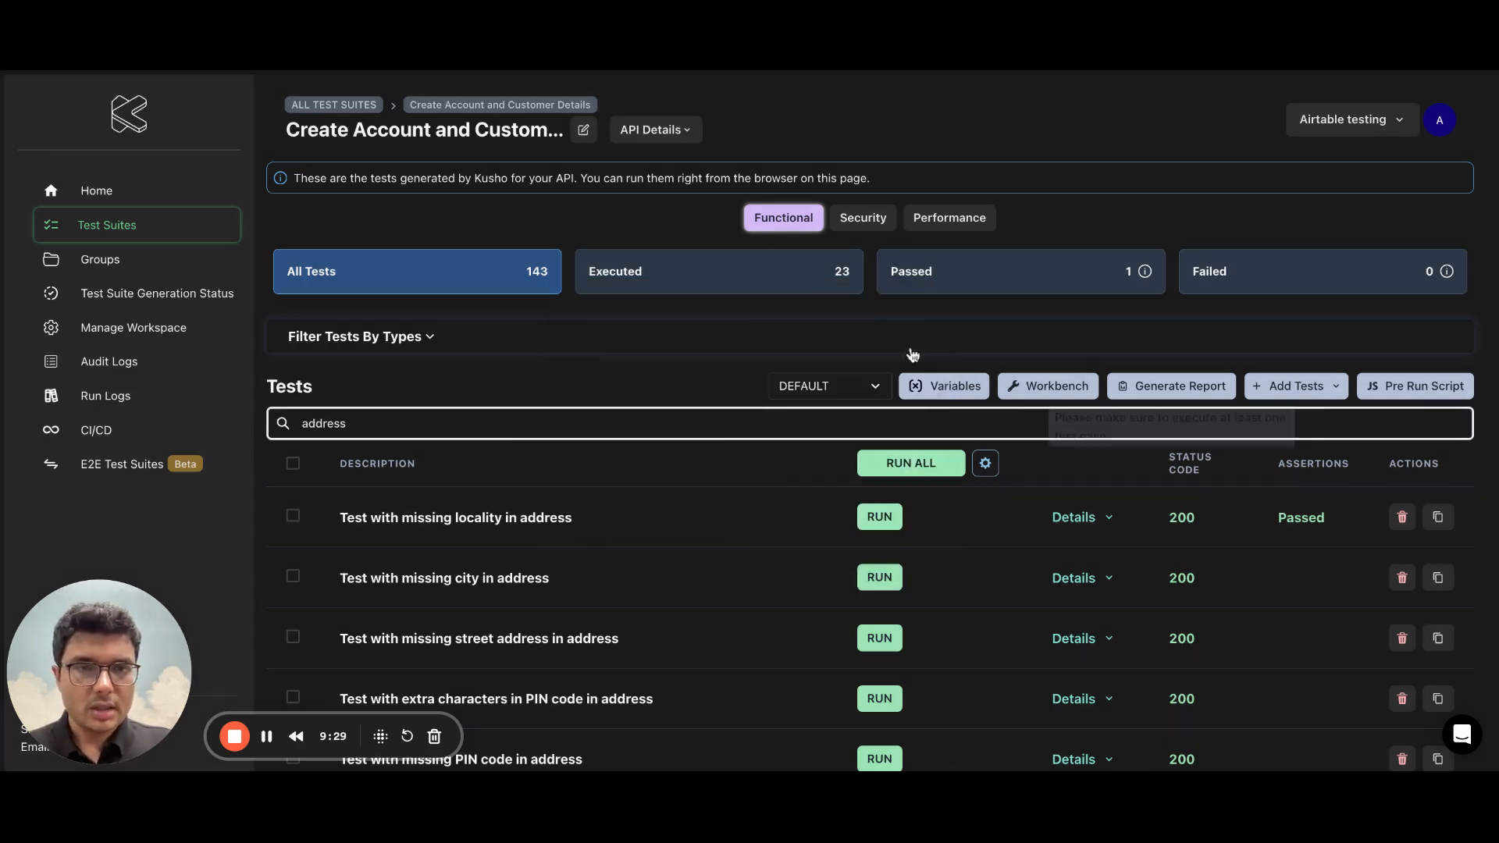
- Examine the requests, responses and assertions laid out in the Workbench, and return to the test suite
click(1052, 389)
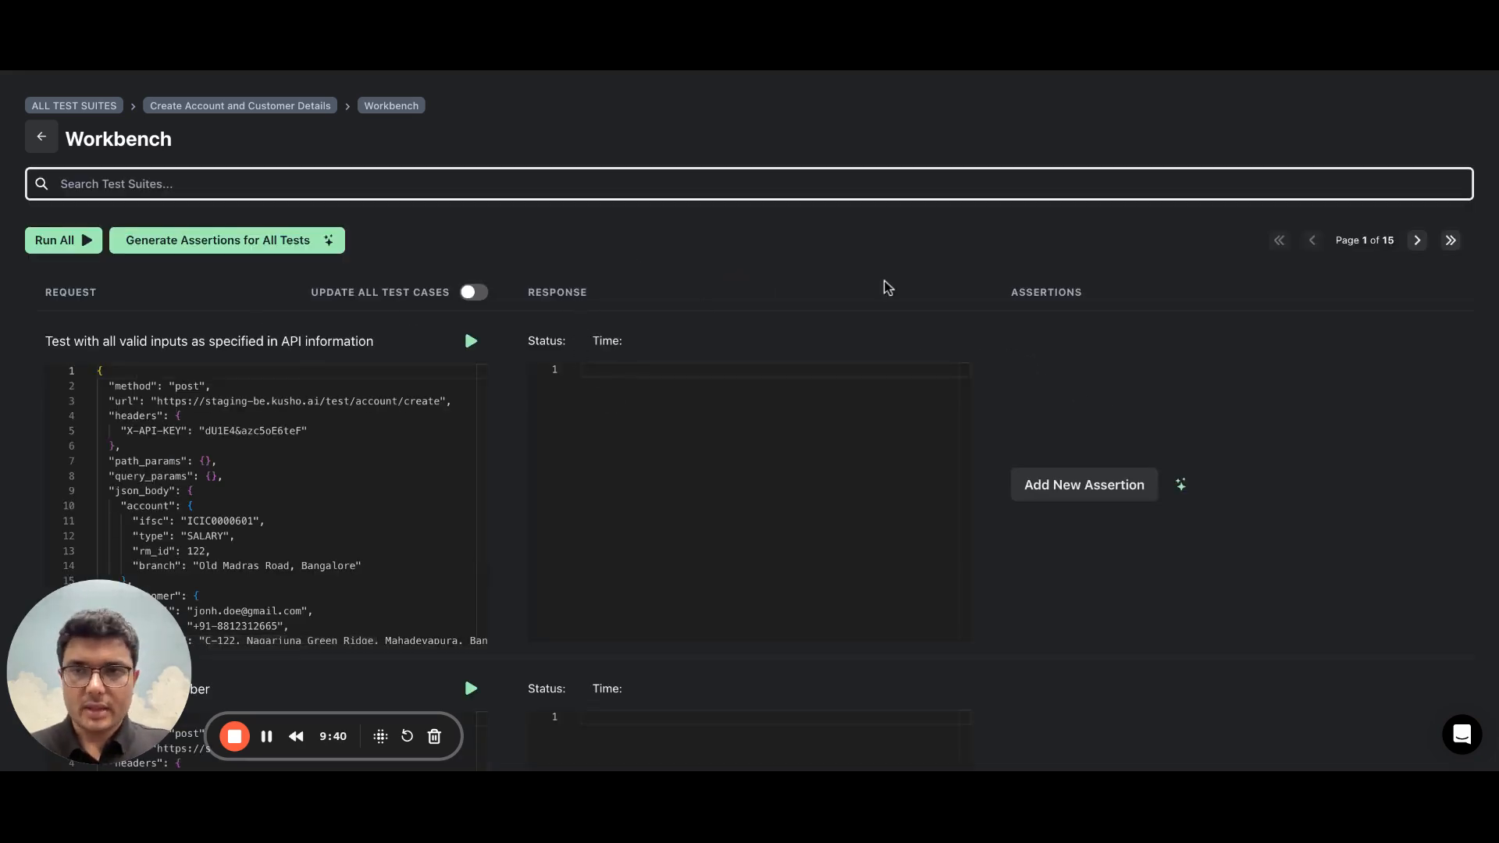
scroll(953, 367, down, 3)
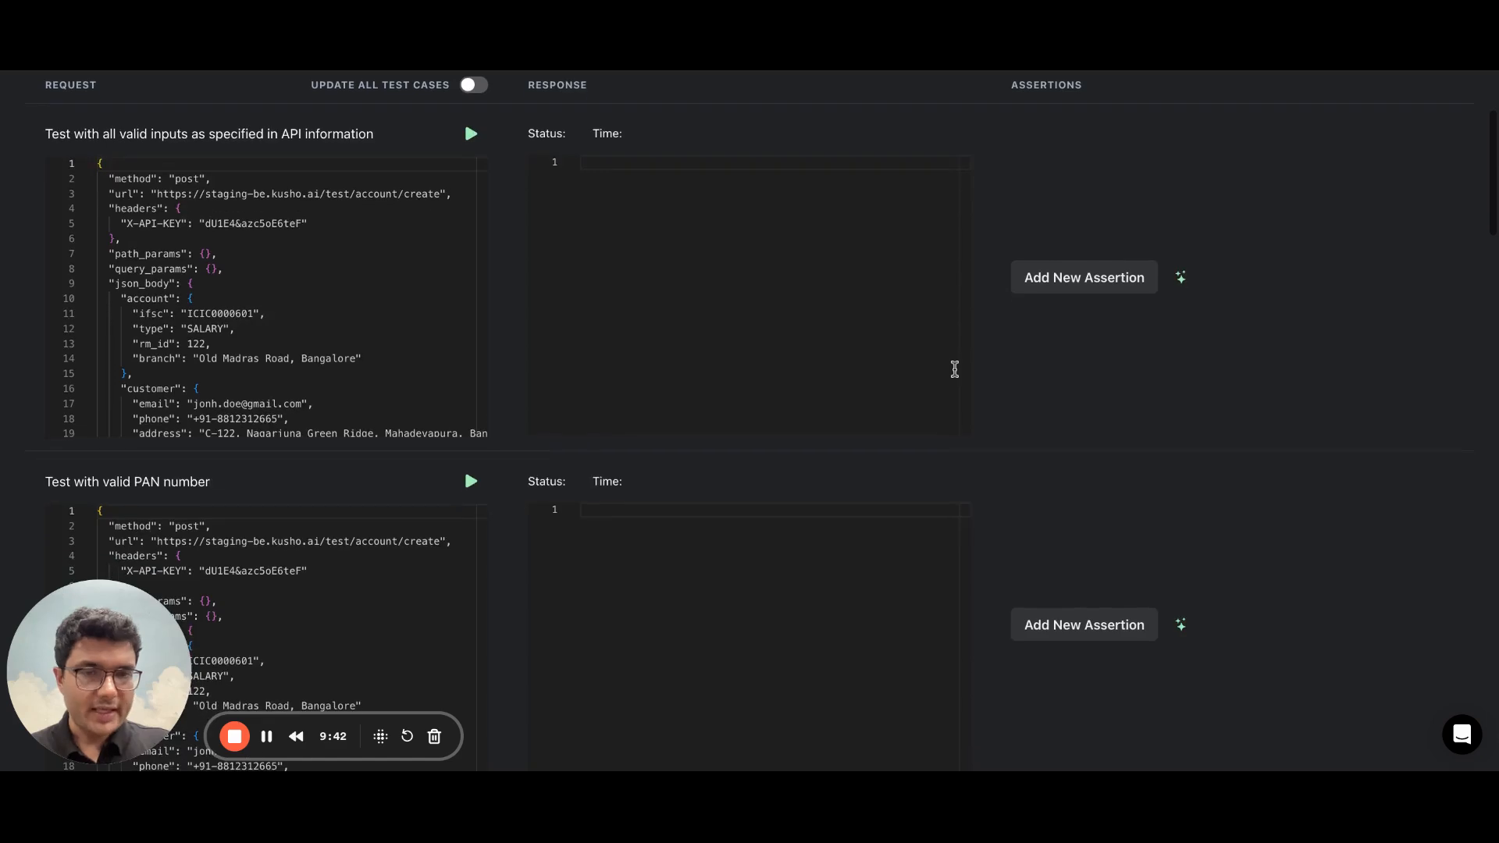
scroll(954, 368, up, 3)
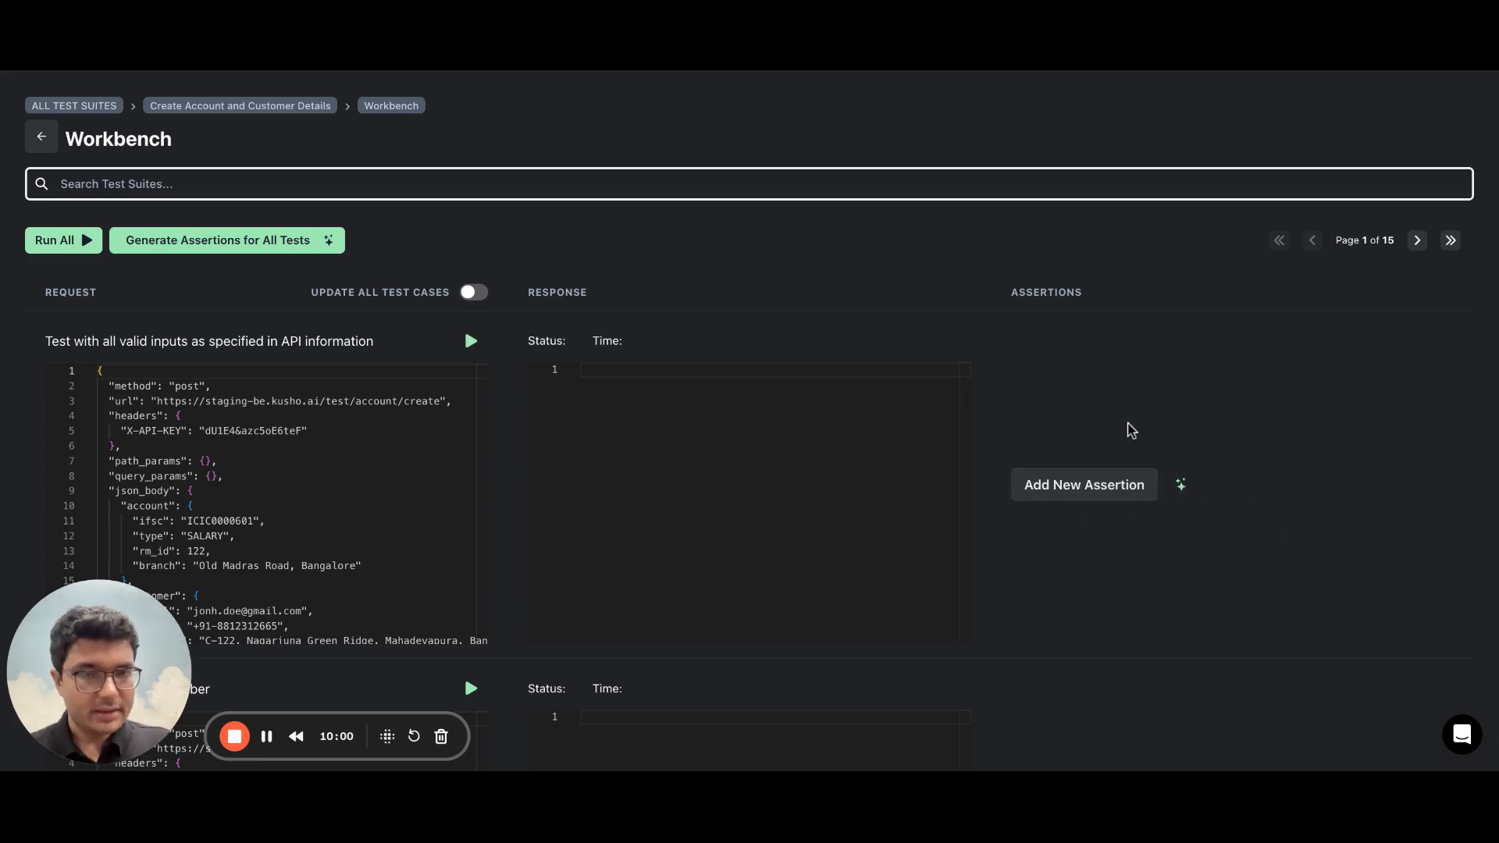
scroll(1129, 429, down, 2)
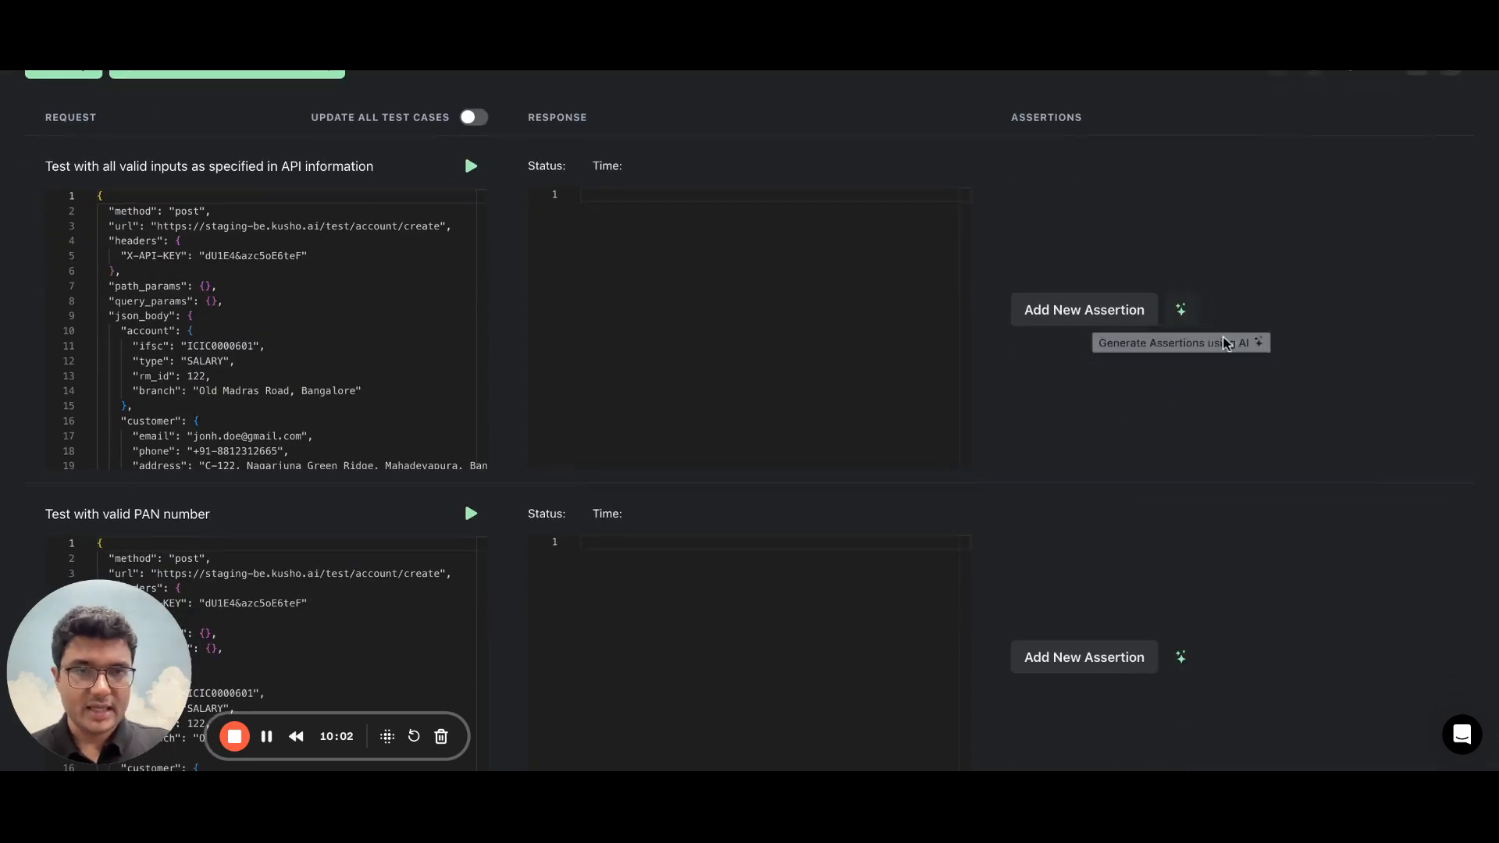
scroll(1054, 375, up, 2)
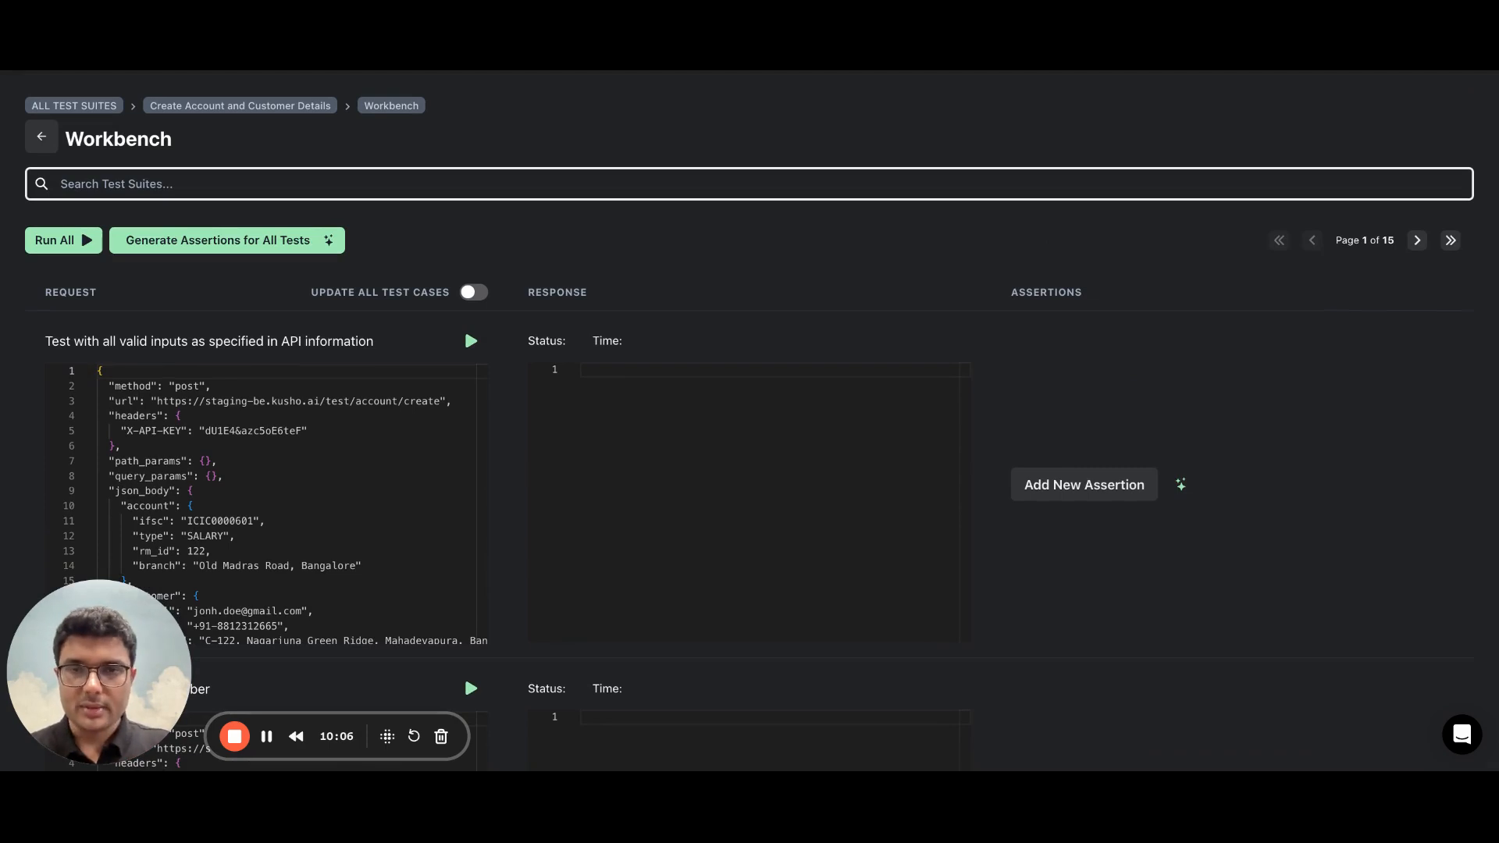
click(42, 136)
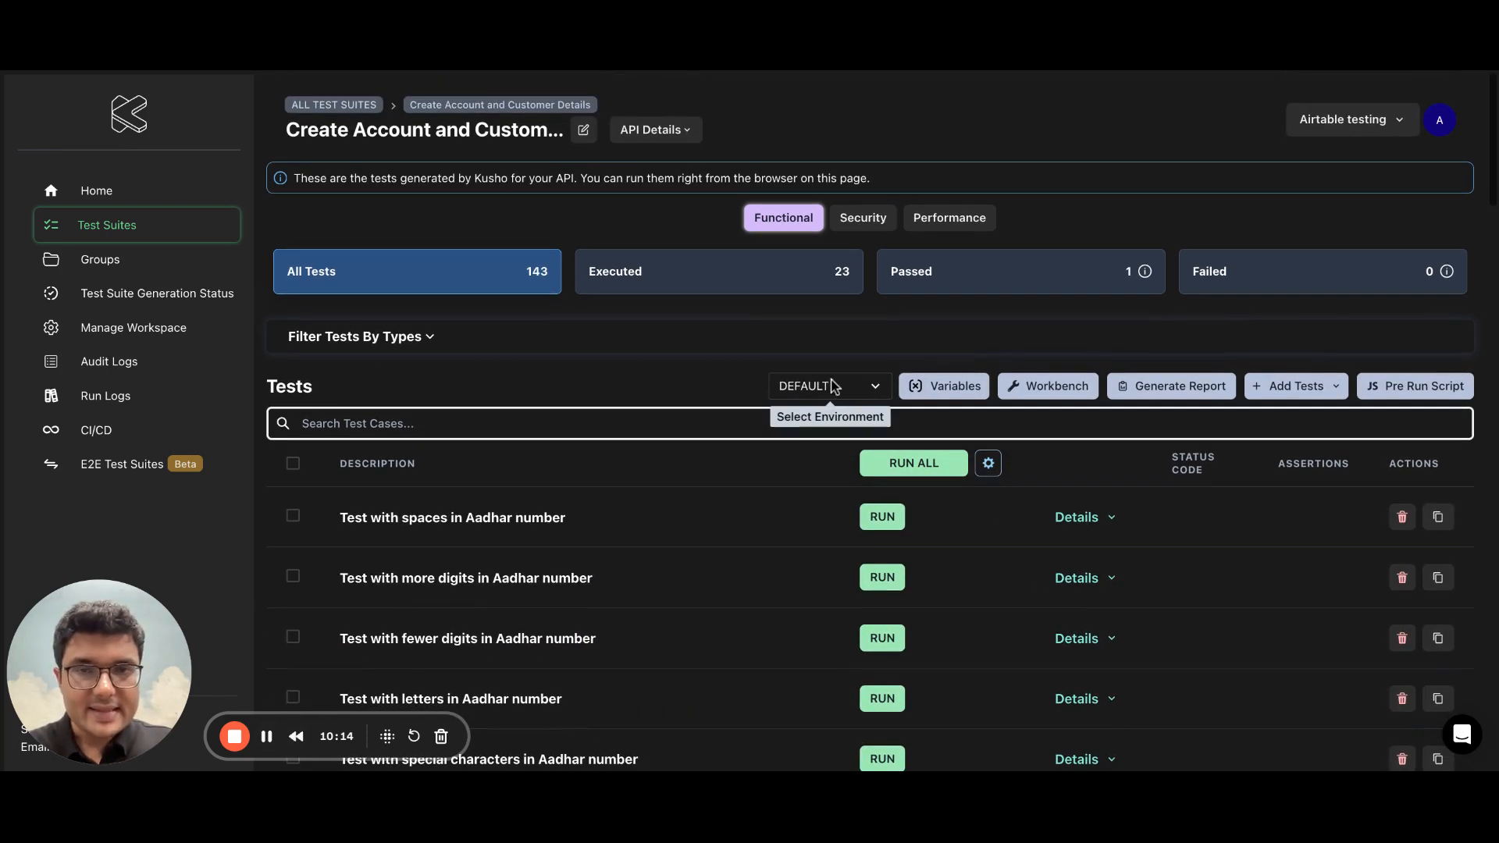
- Switch the suite's environment to No Environment and back to DEFAULT
click(874, 392)
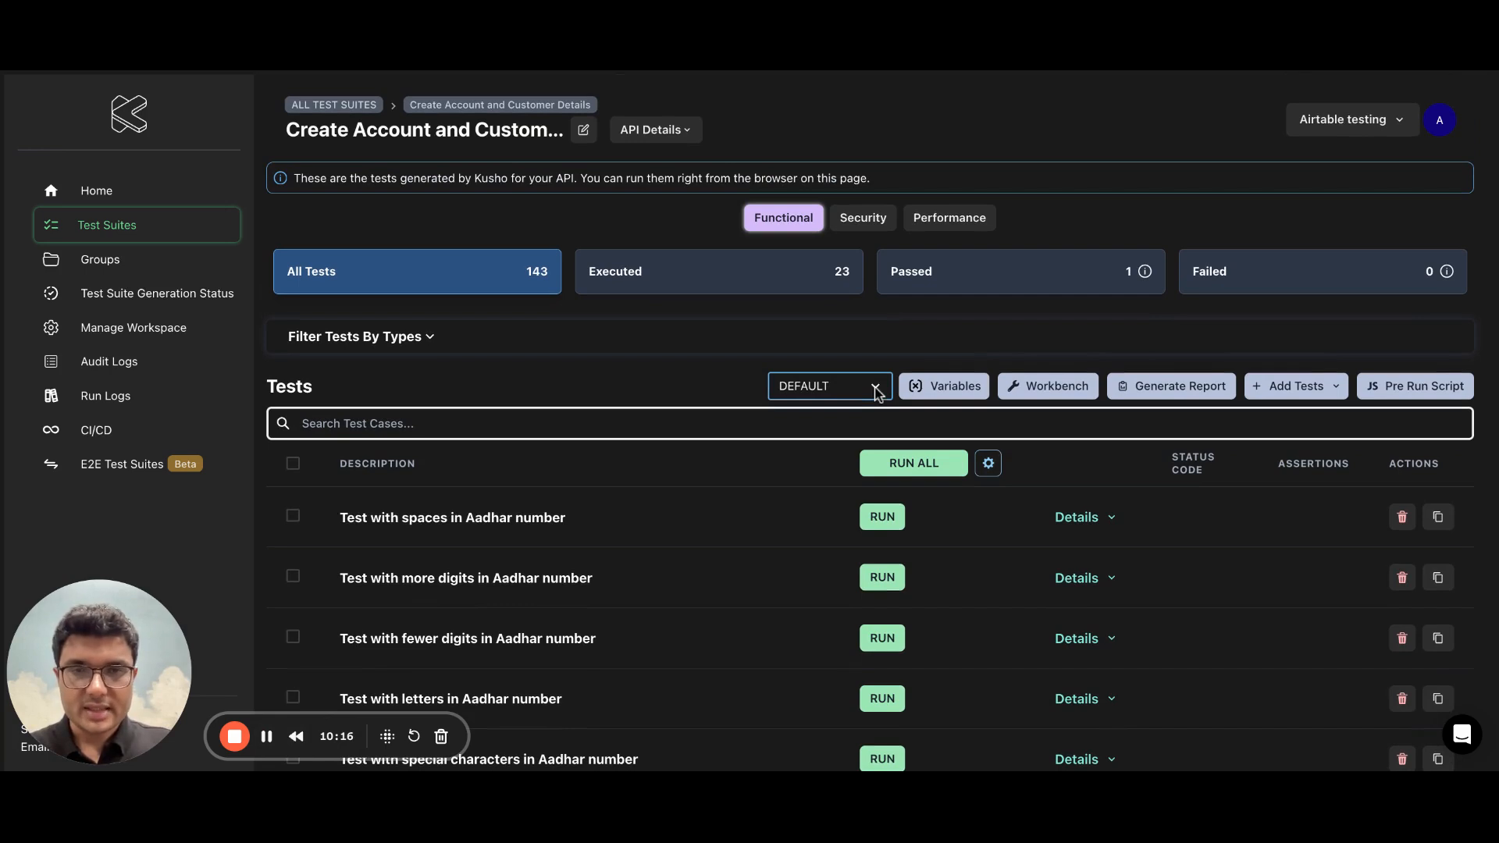
click(868, 370)
click(868, 394)
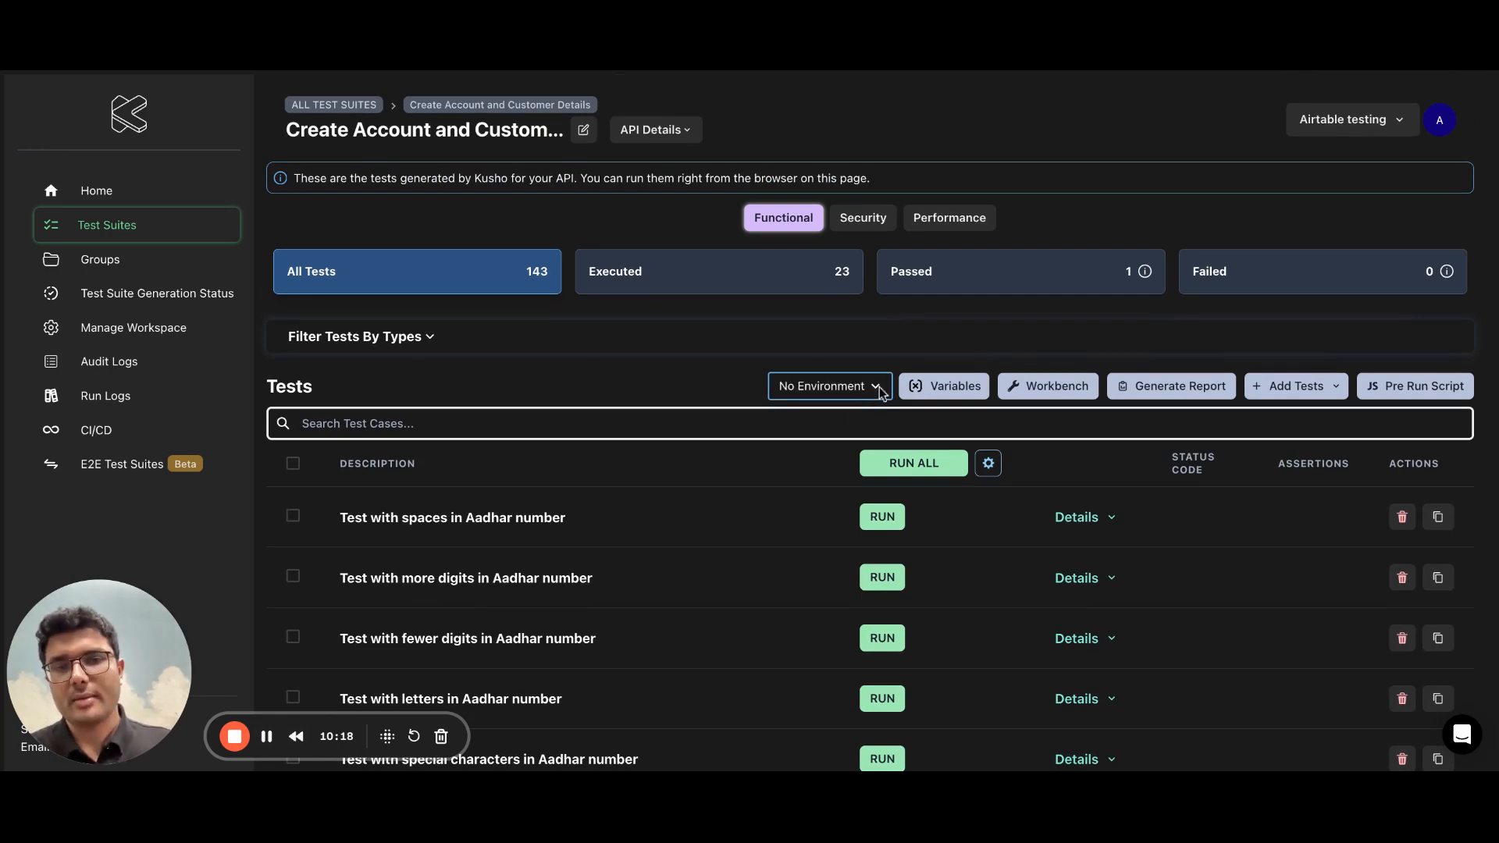
click(865, 401)
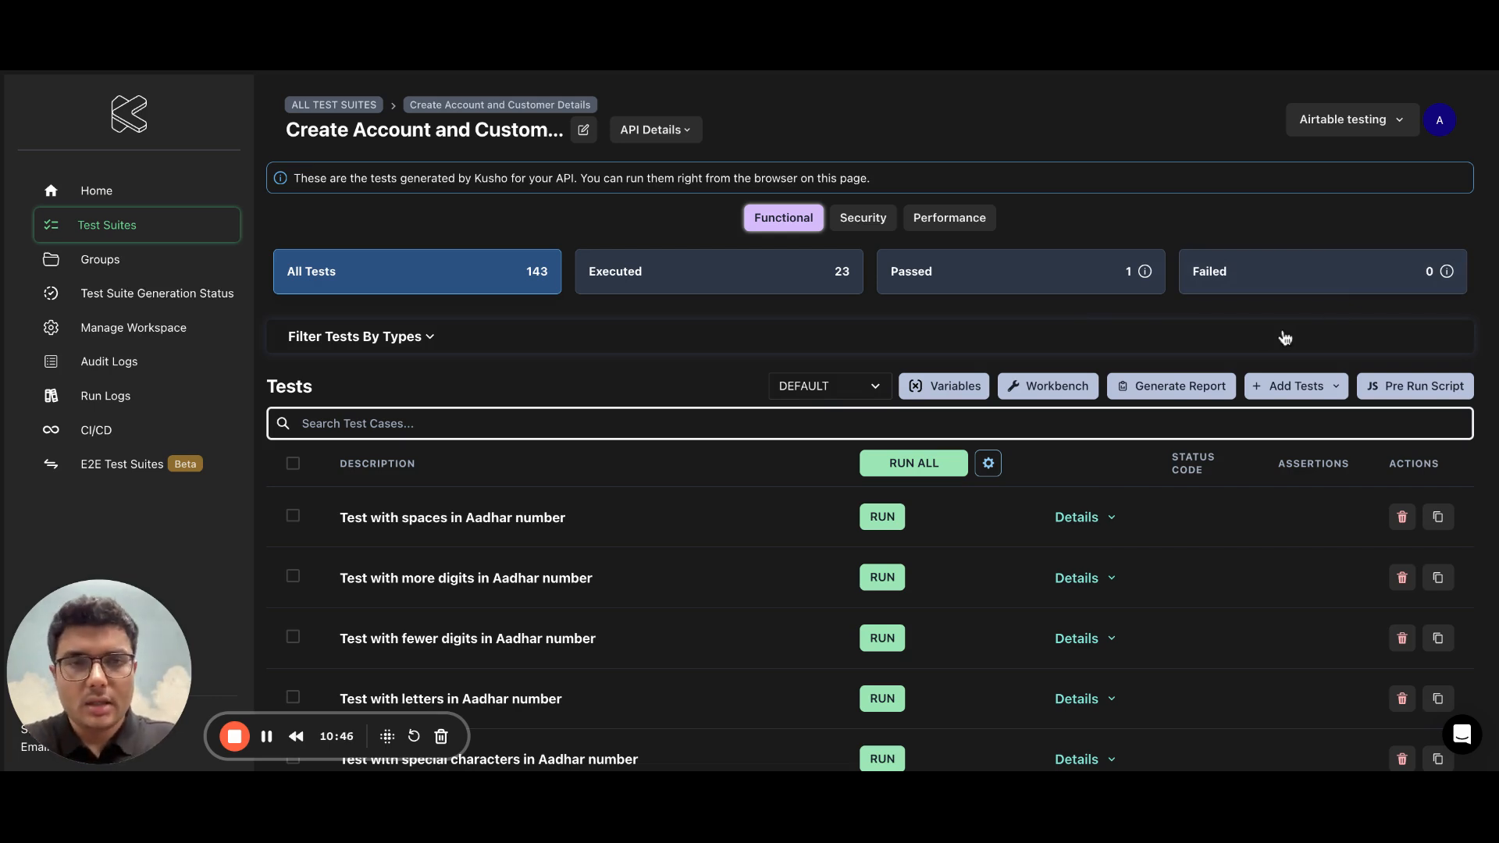
- Start adding a single test using a payload, with the description "Test with a address in XYZ"
click(1307, 398)
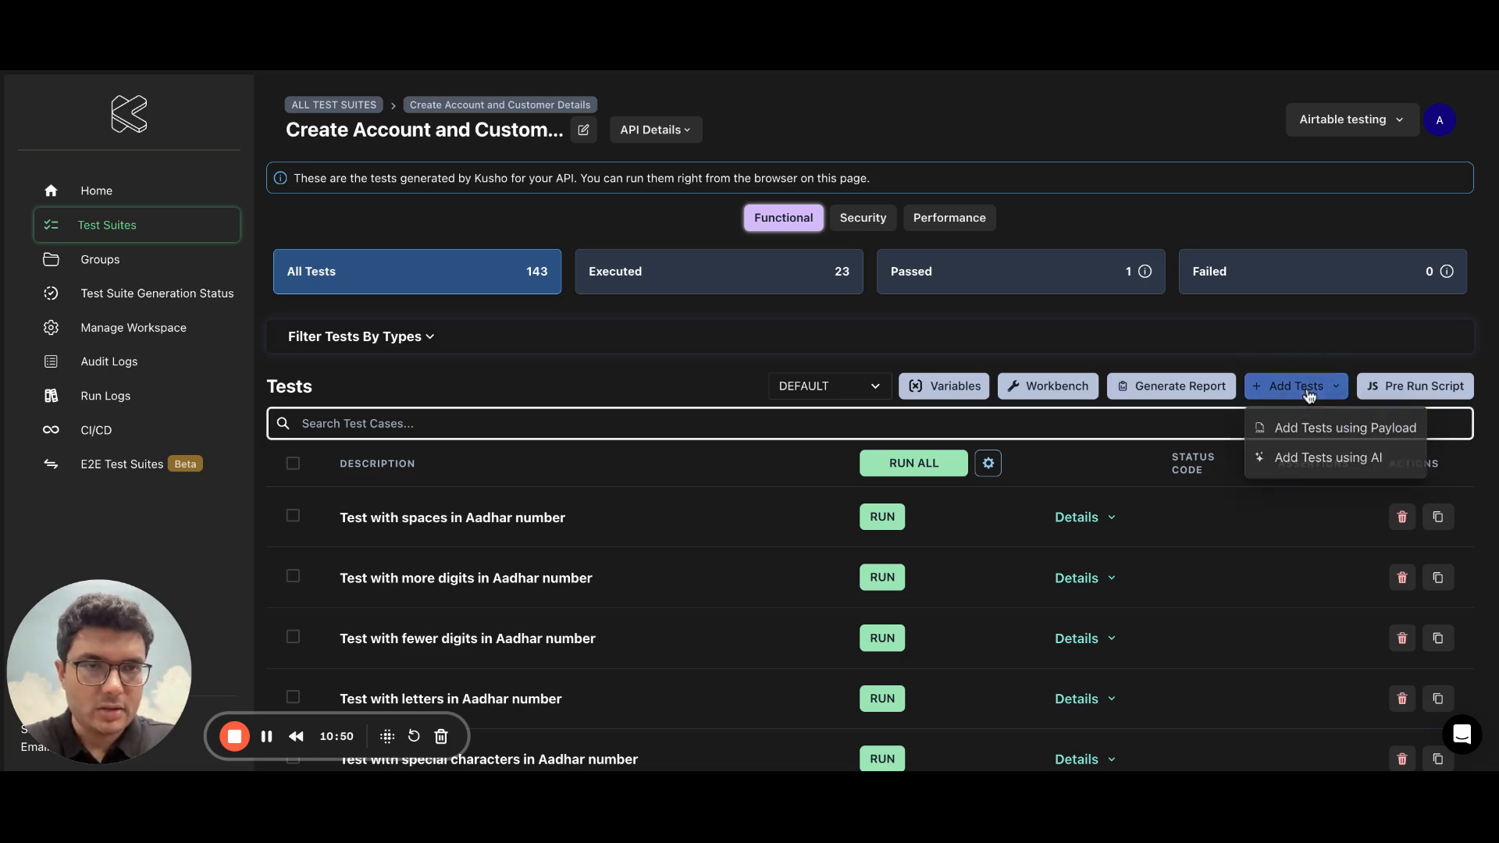
click(1380, 436)
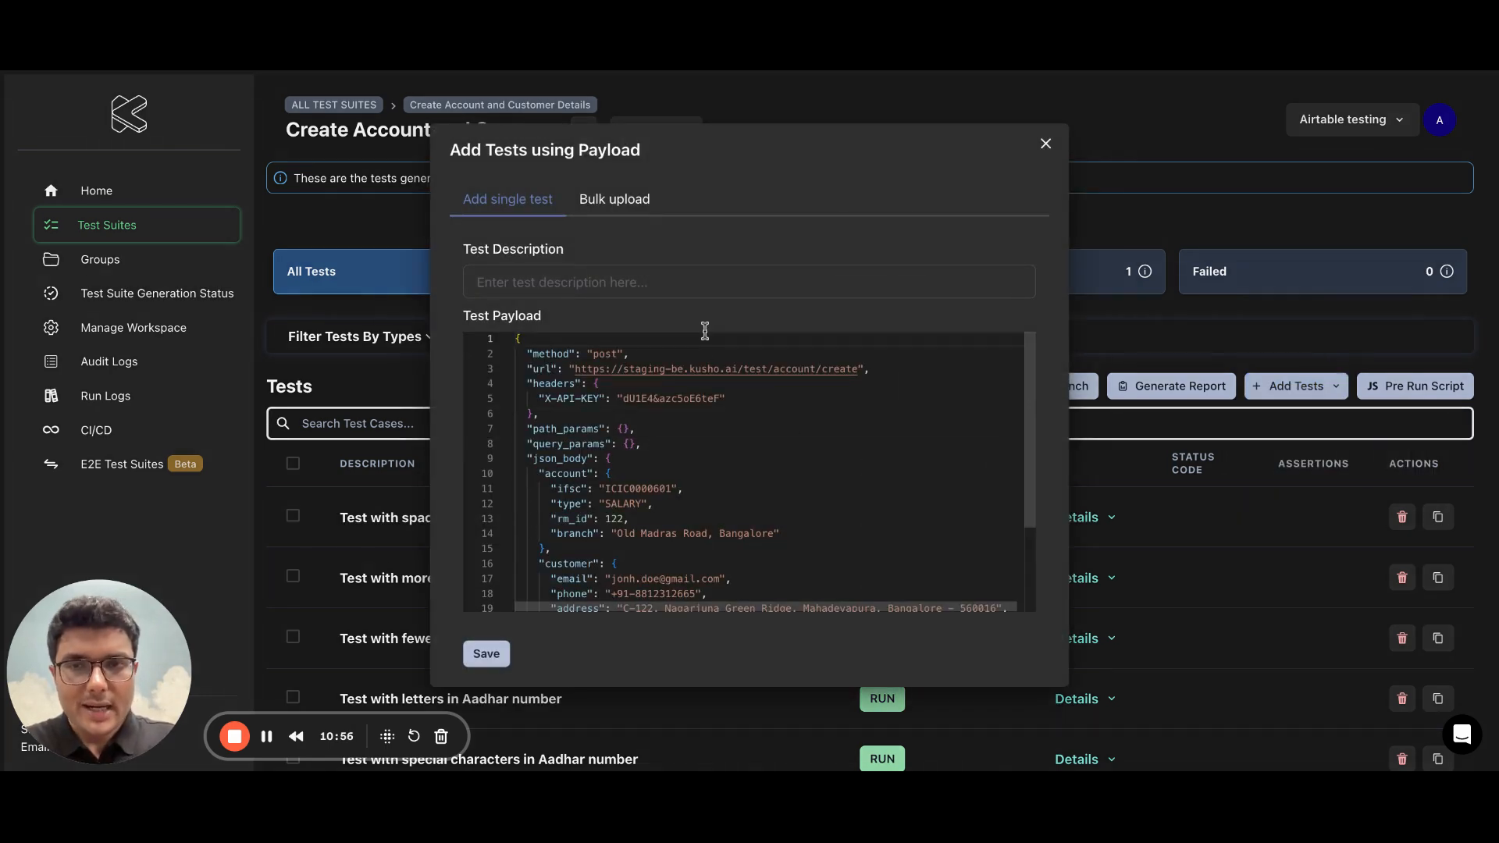
click(571, 282)
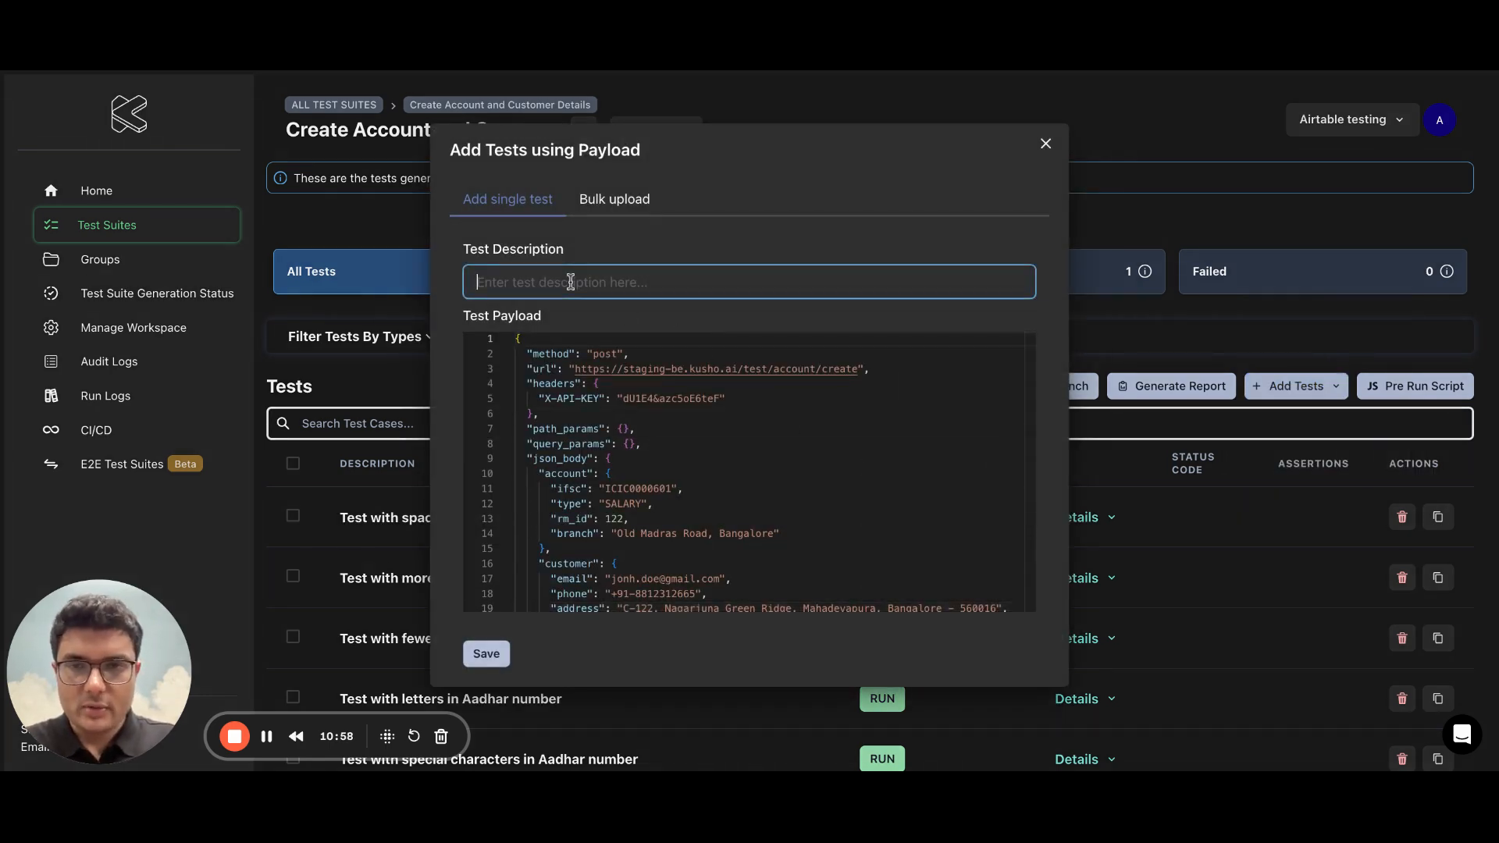
text(Test w)
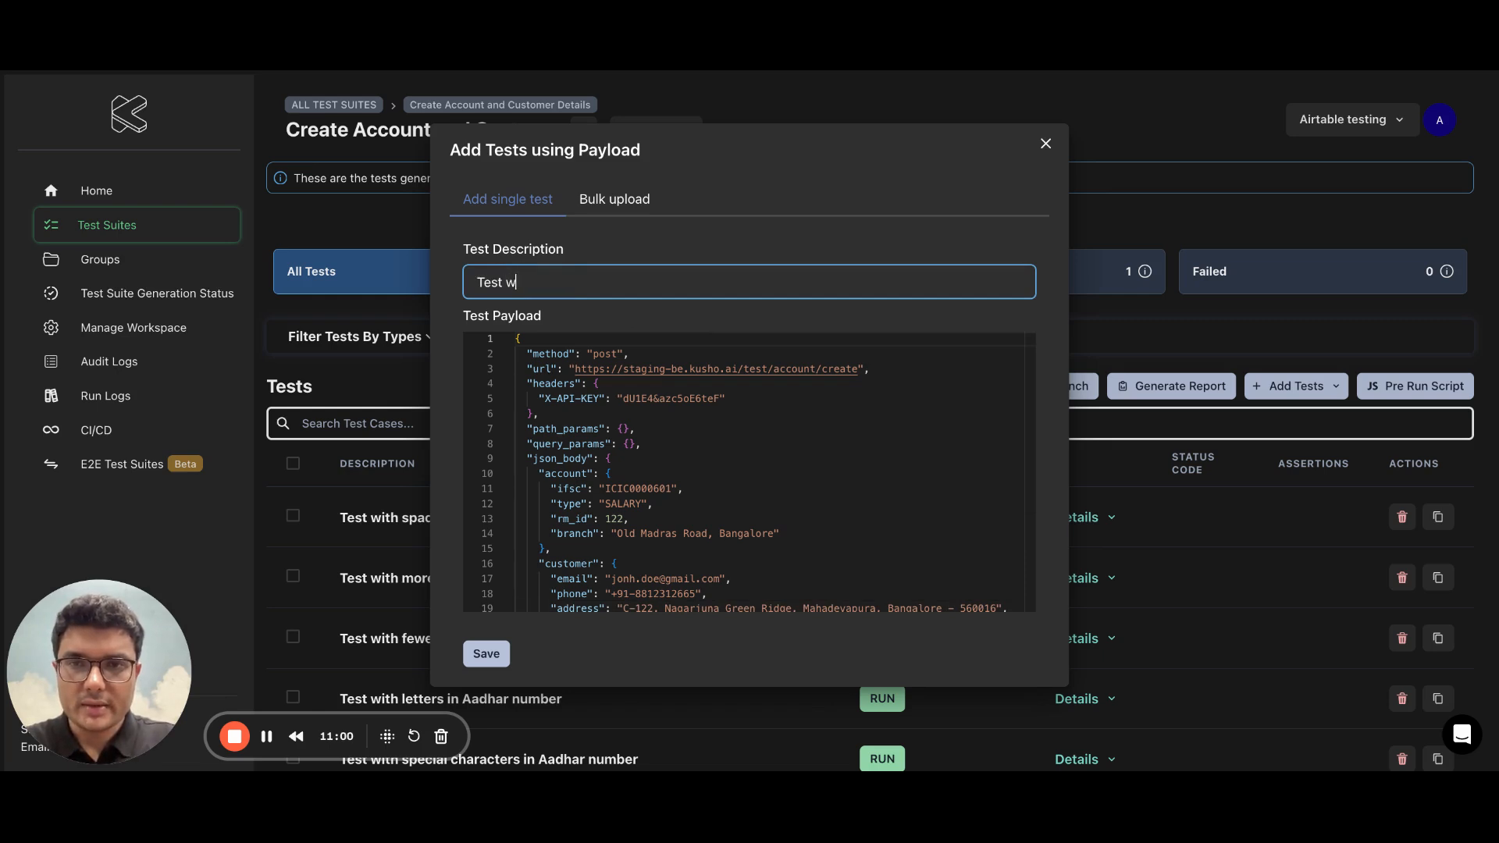
text(ith a)
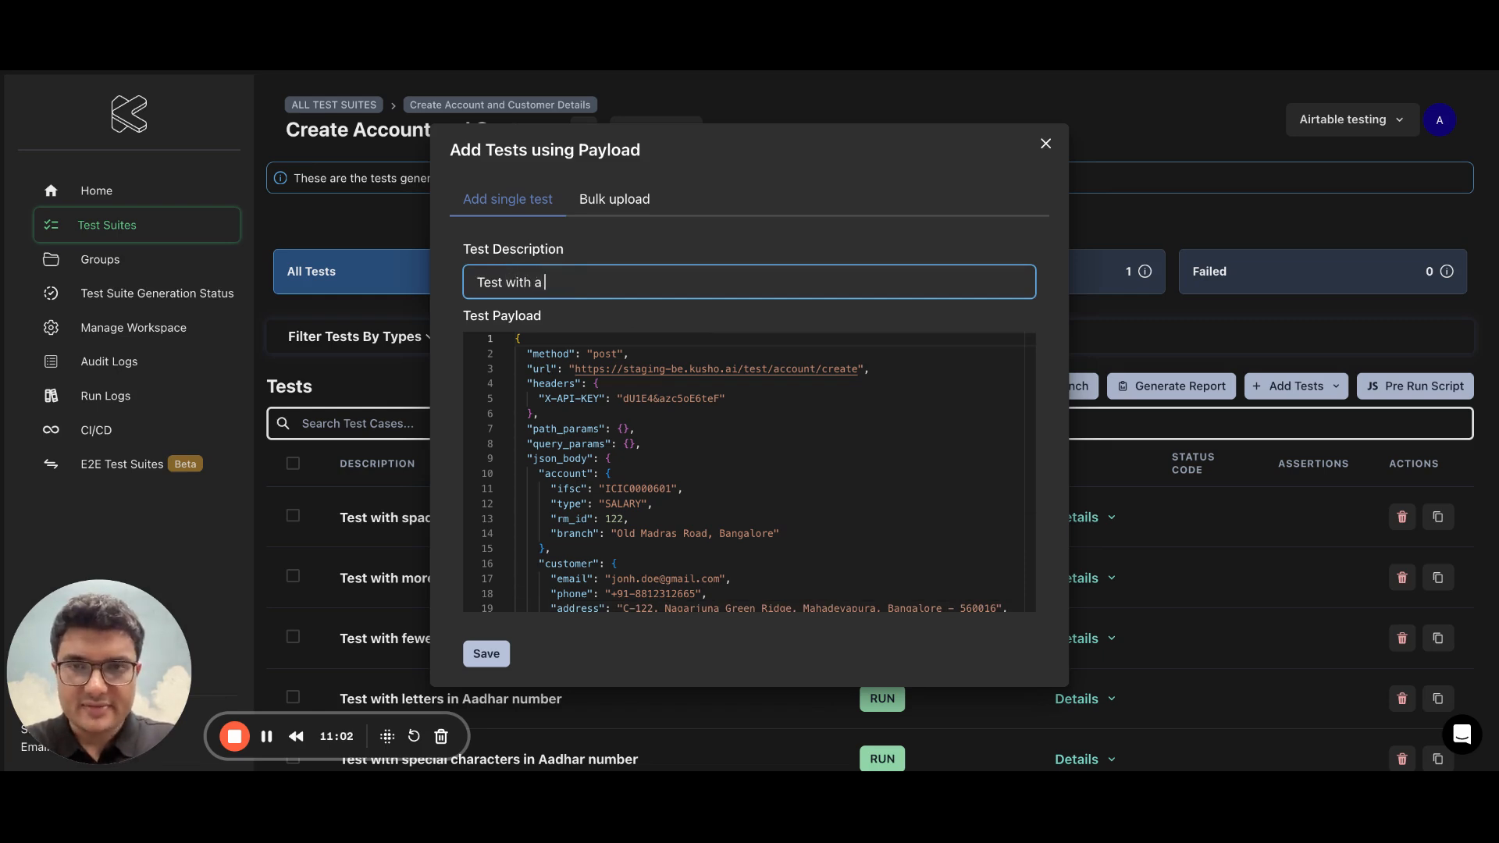
text( address in )
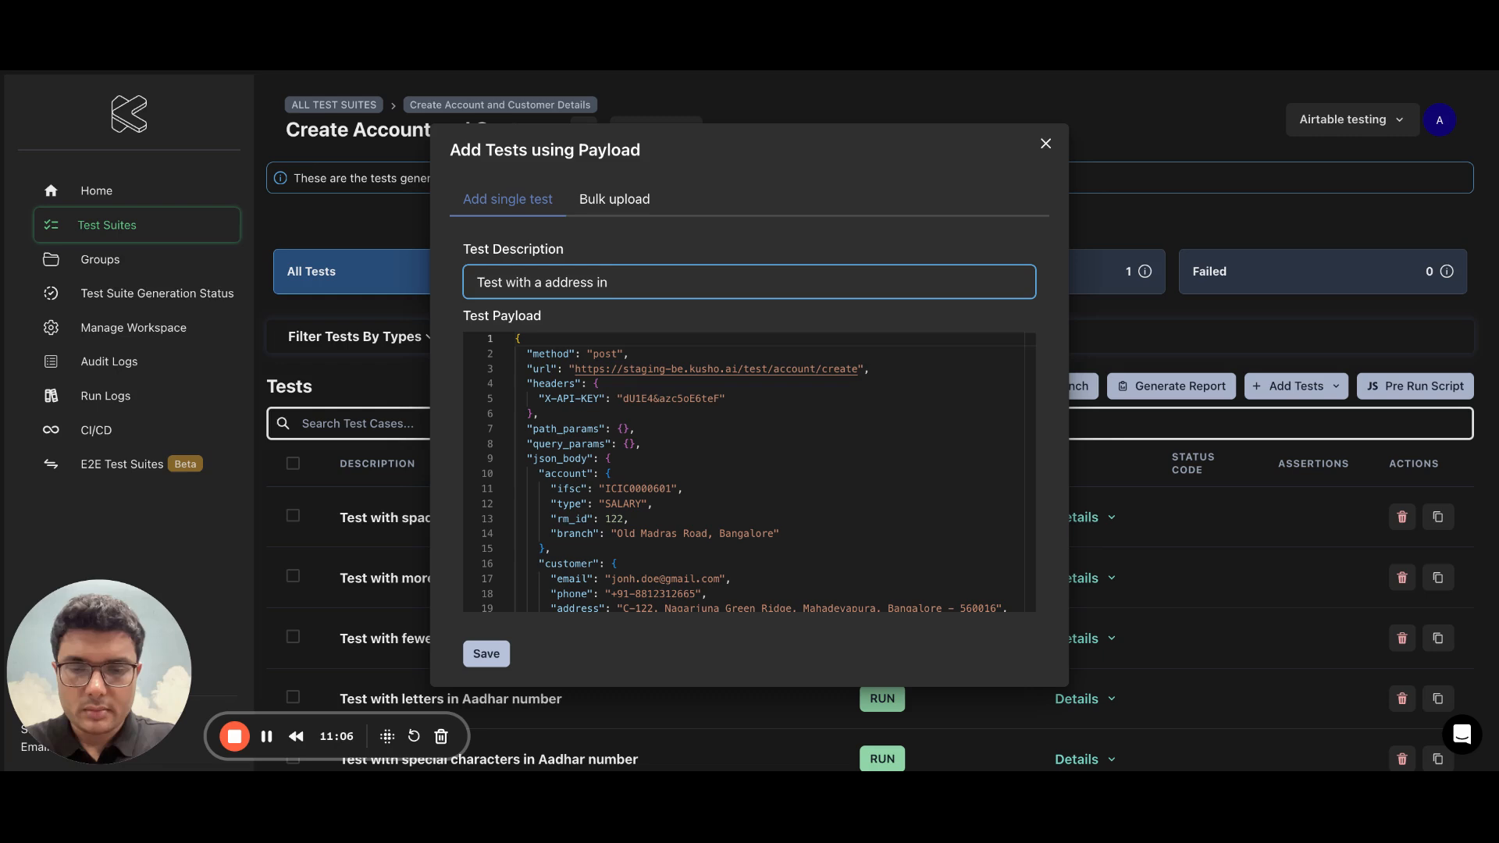
text(XYZ)
- Replace the city in the payload's customer address with XYZ, save the test, and clear the Added by Me filter
scroll(674, 402, down, 3)
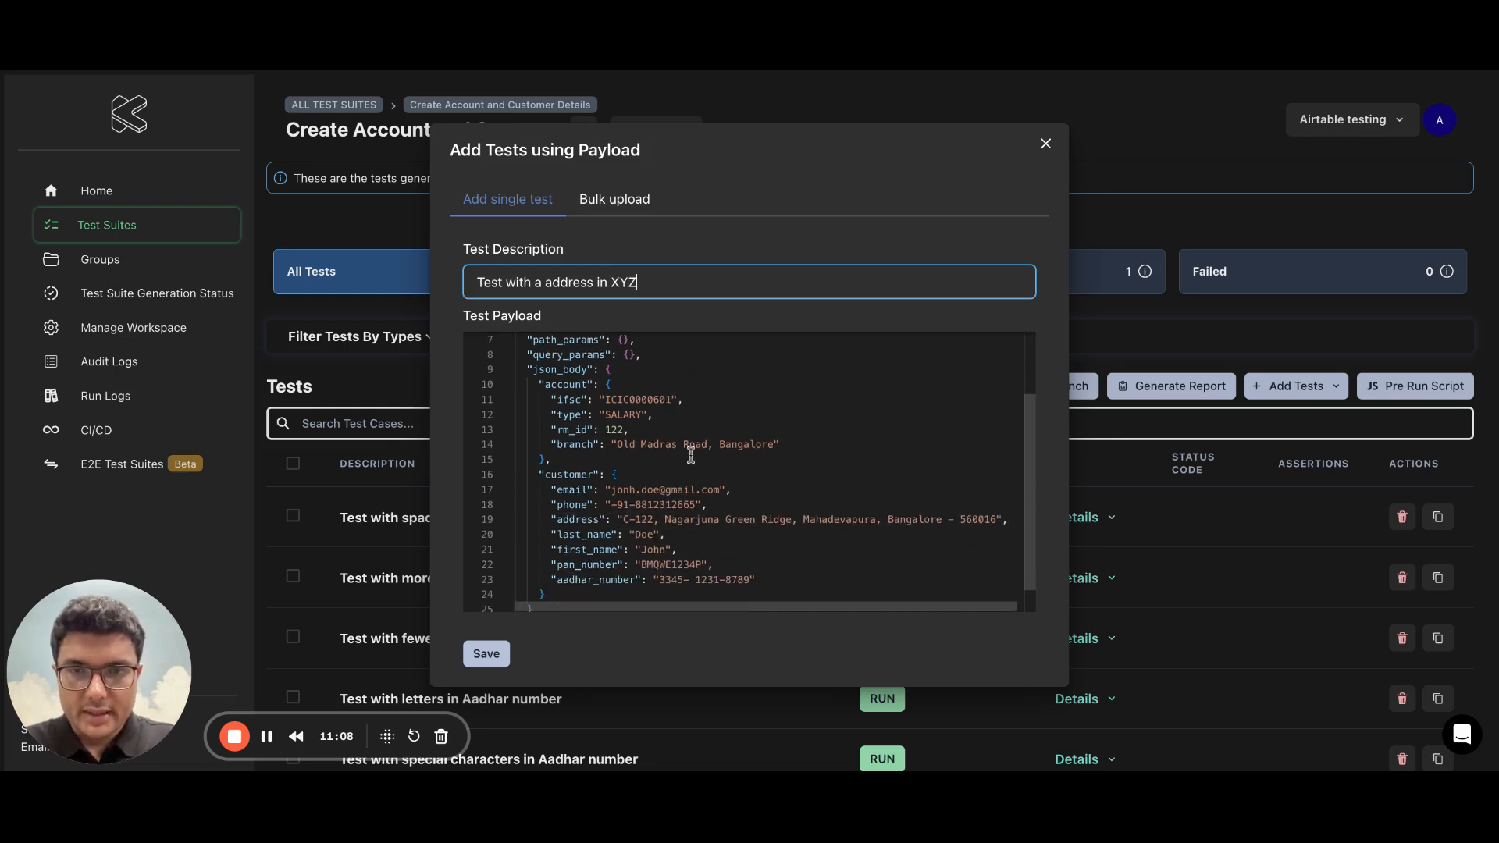
scroll(691, 455, down, 1)
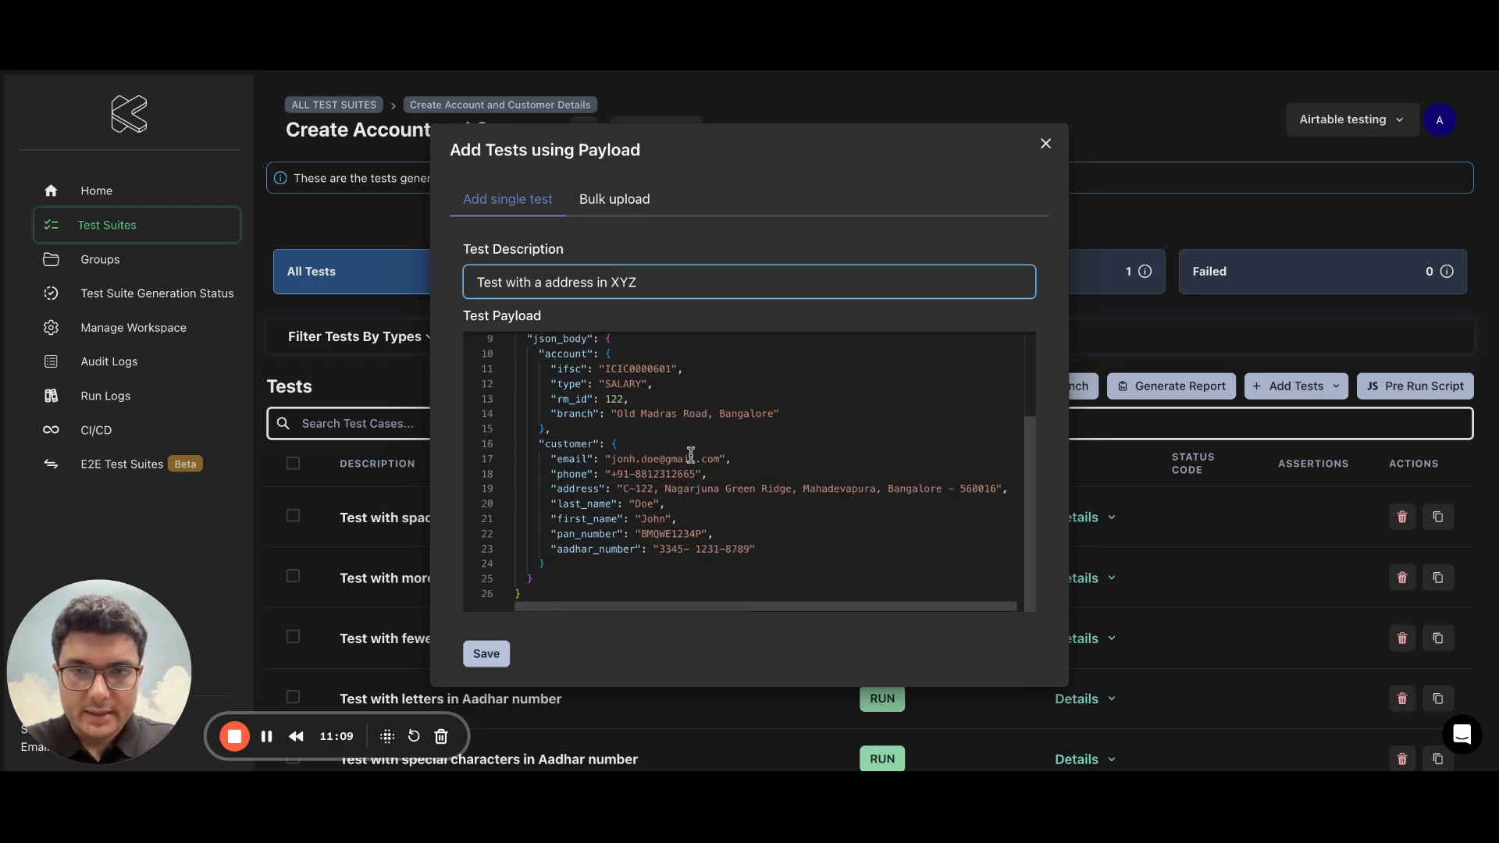
double_click(910, 489)
text(XYZ)
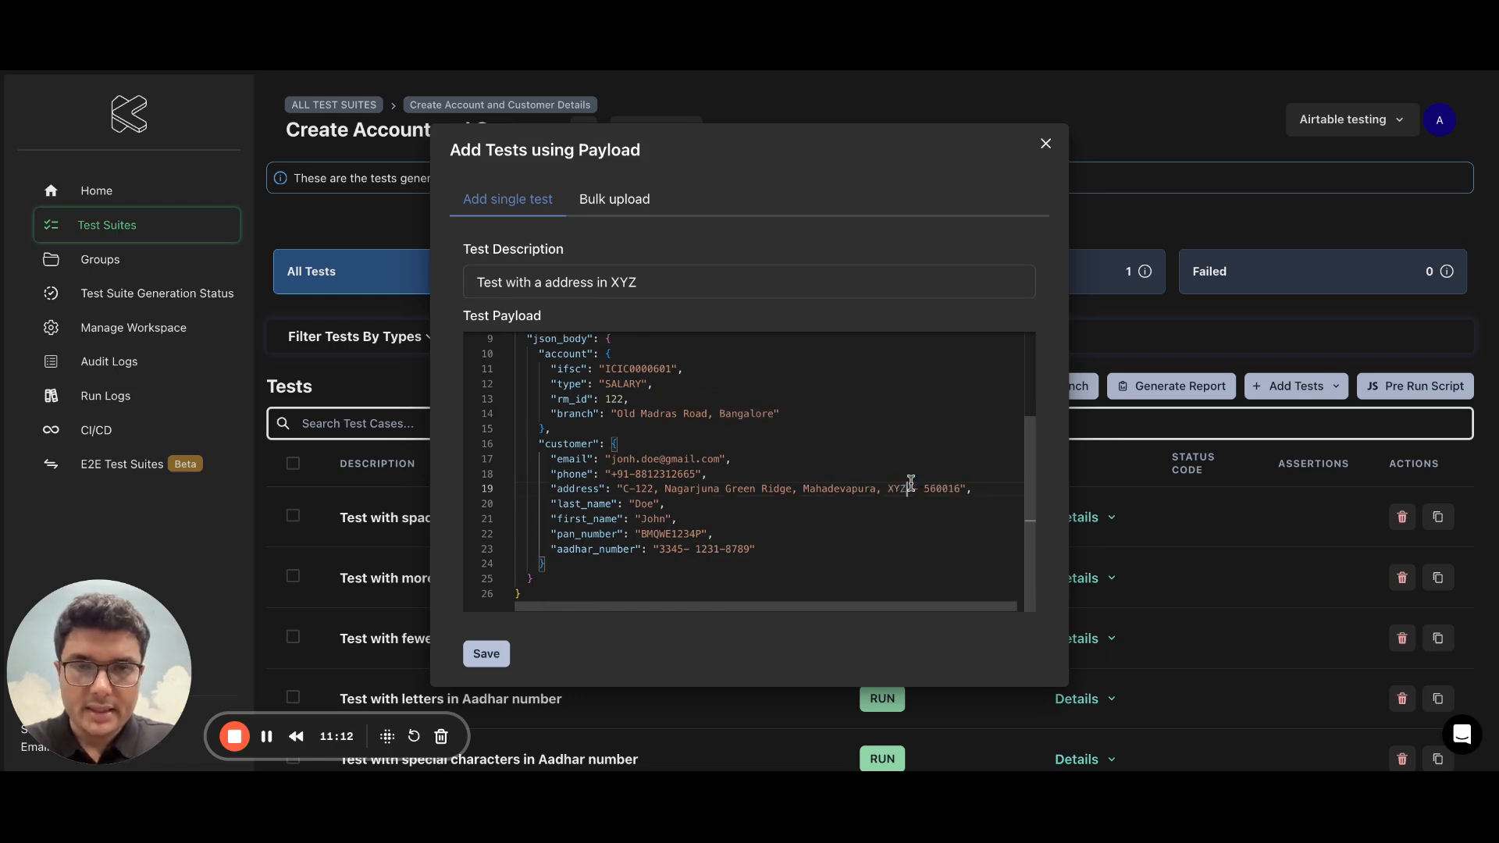
click(495, 656)
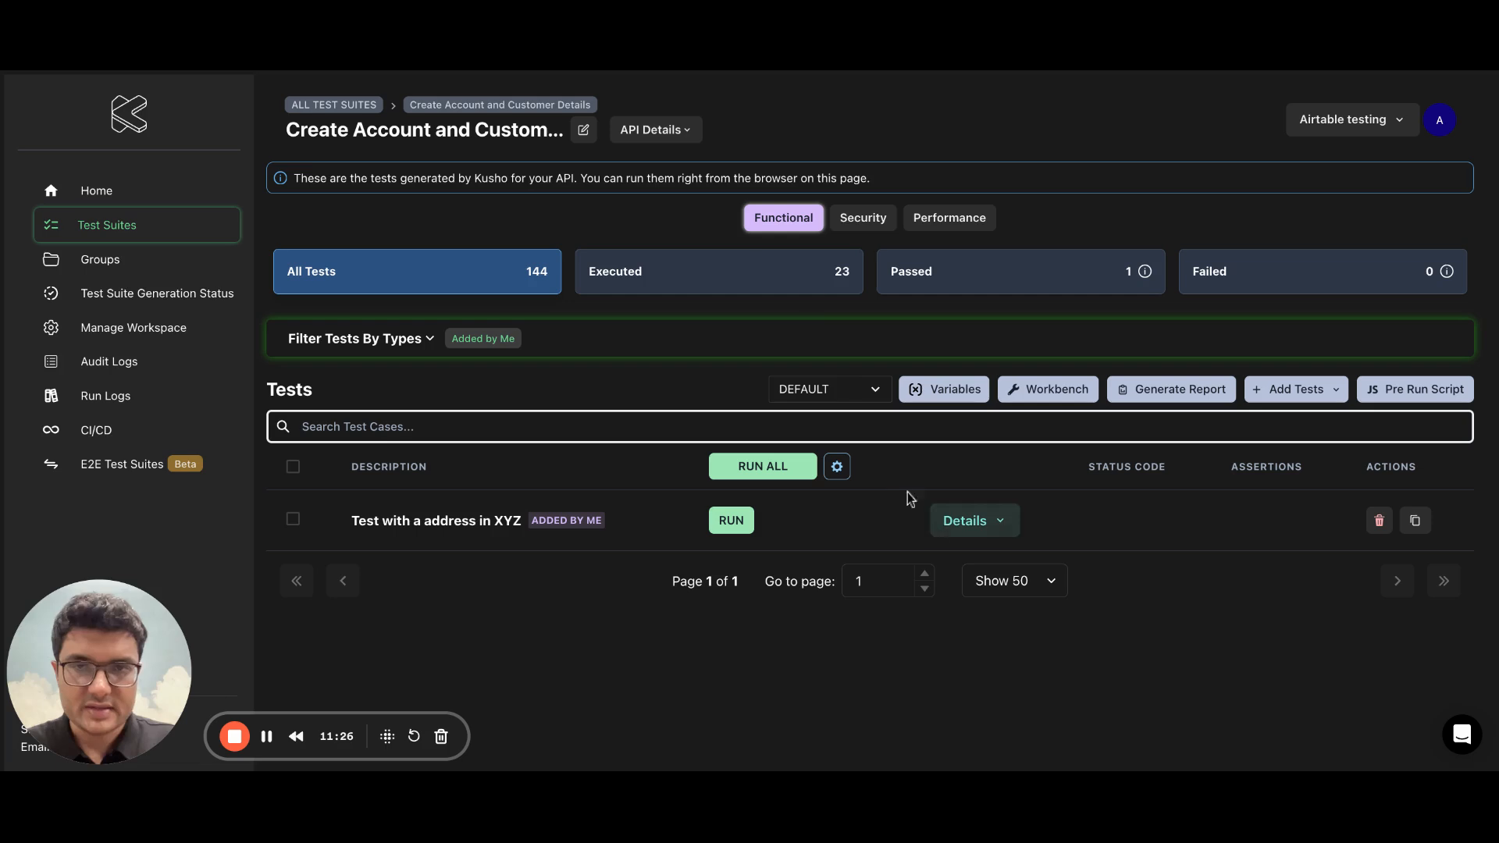
click(479, 338)
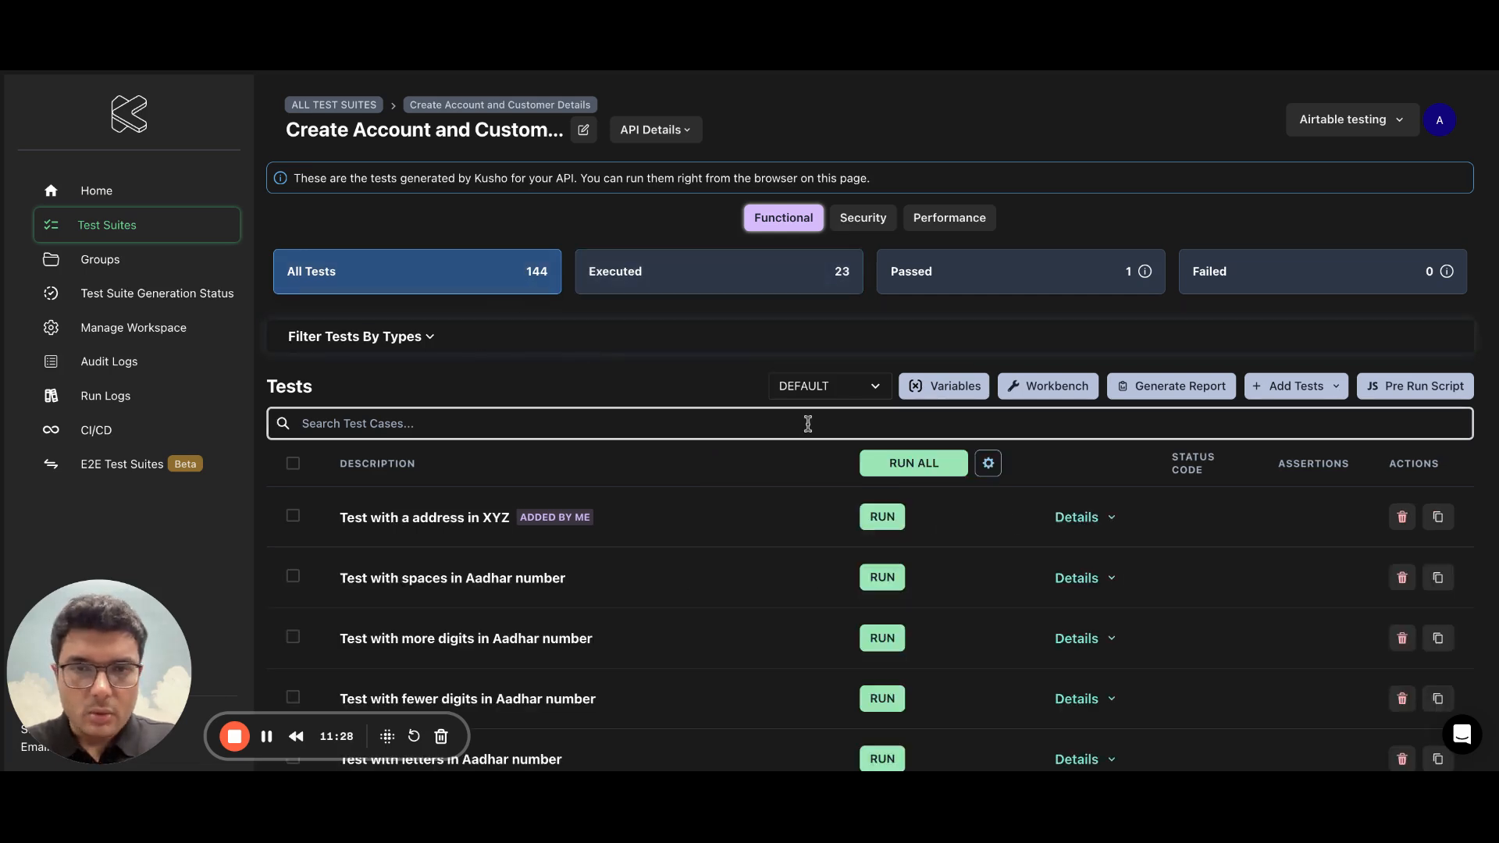
- Generate a single test using AI from the prompt "Test with an address in Australia"
click(1296, 386)
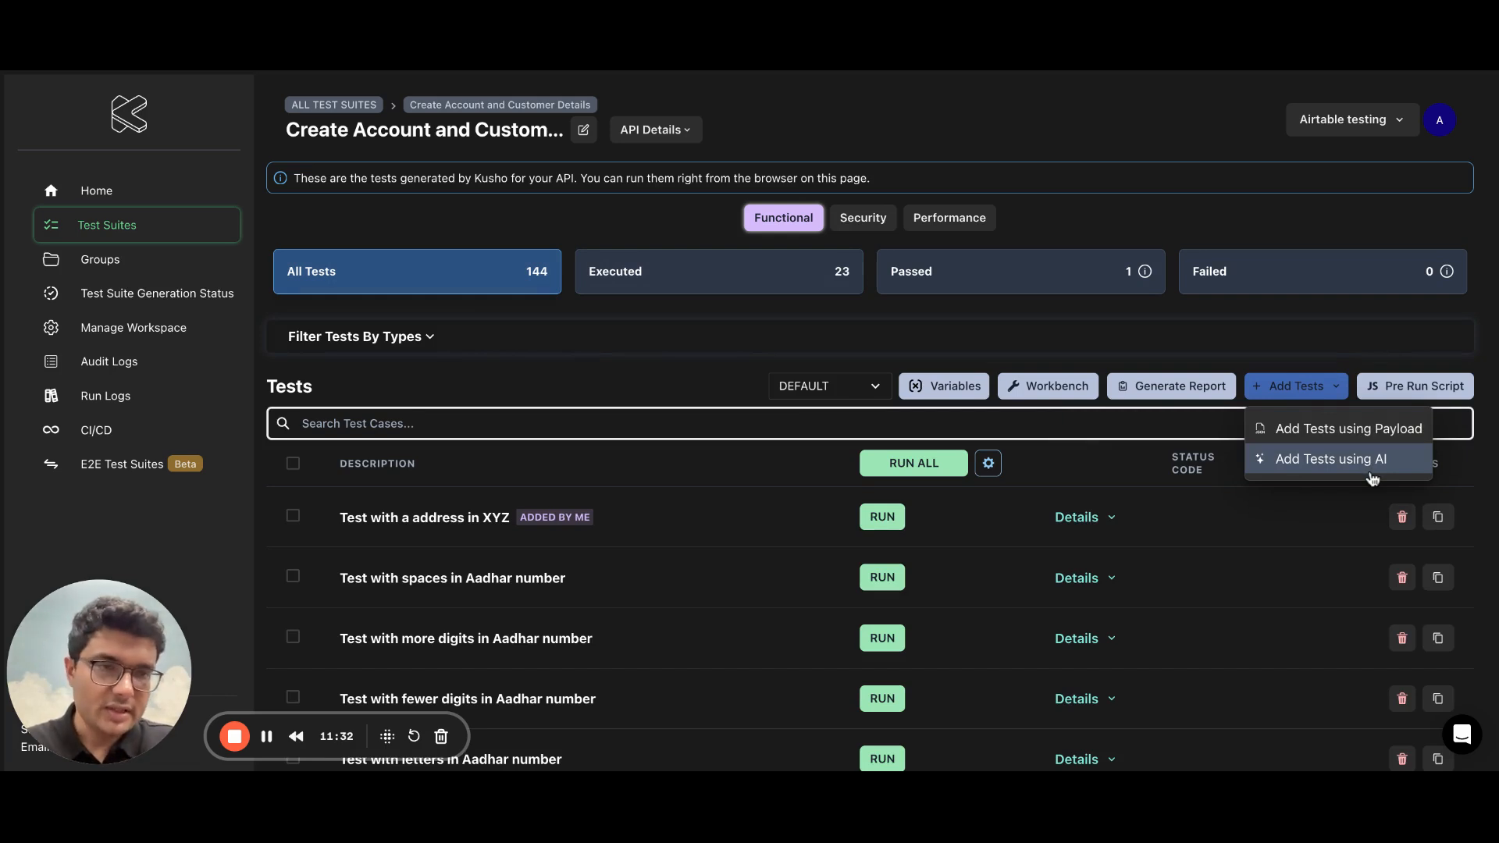
click(1331, 459)
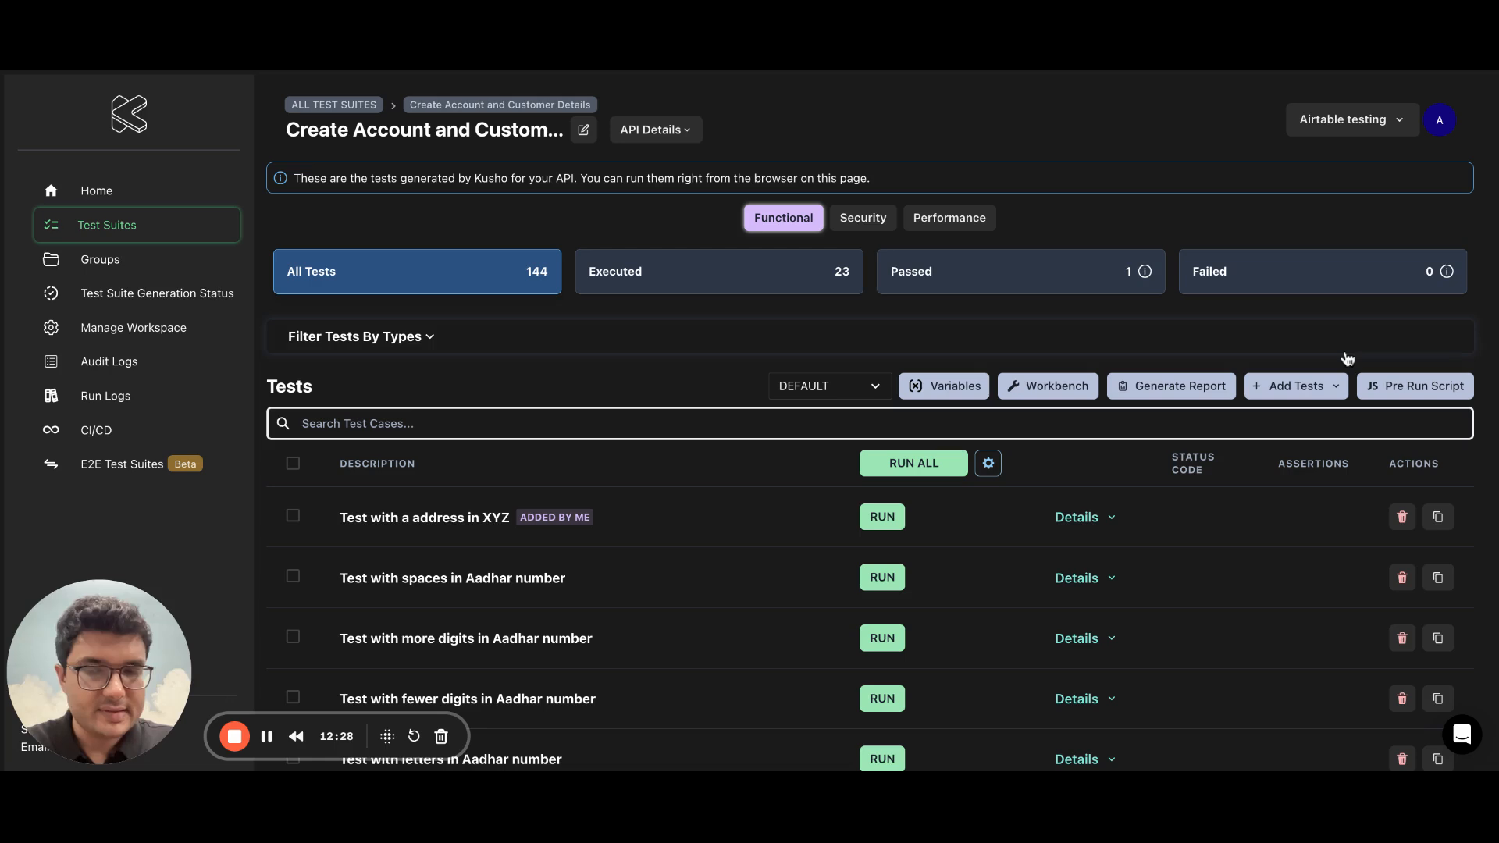
click(1294, 393)
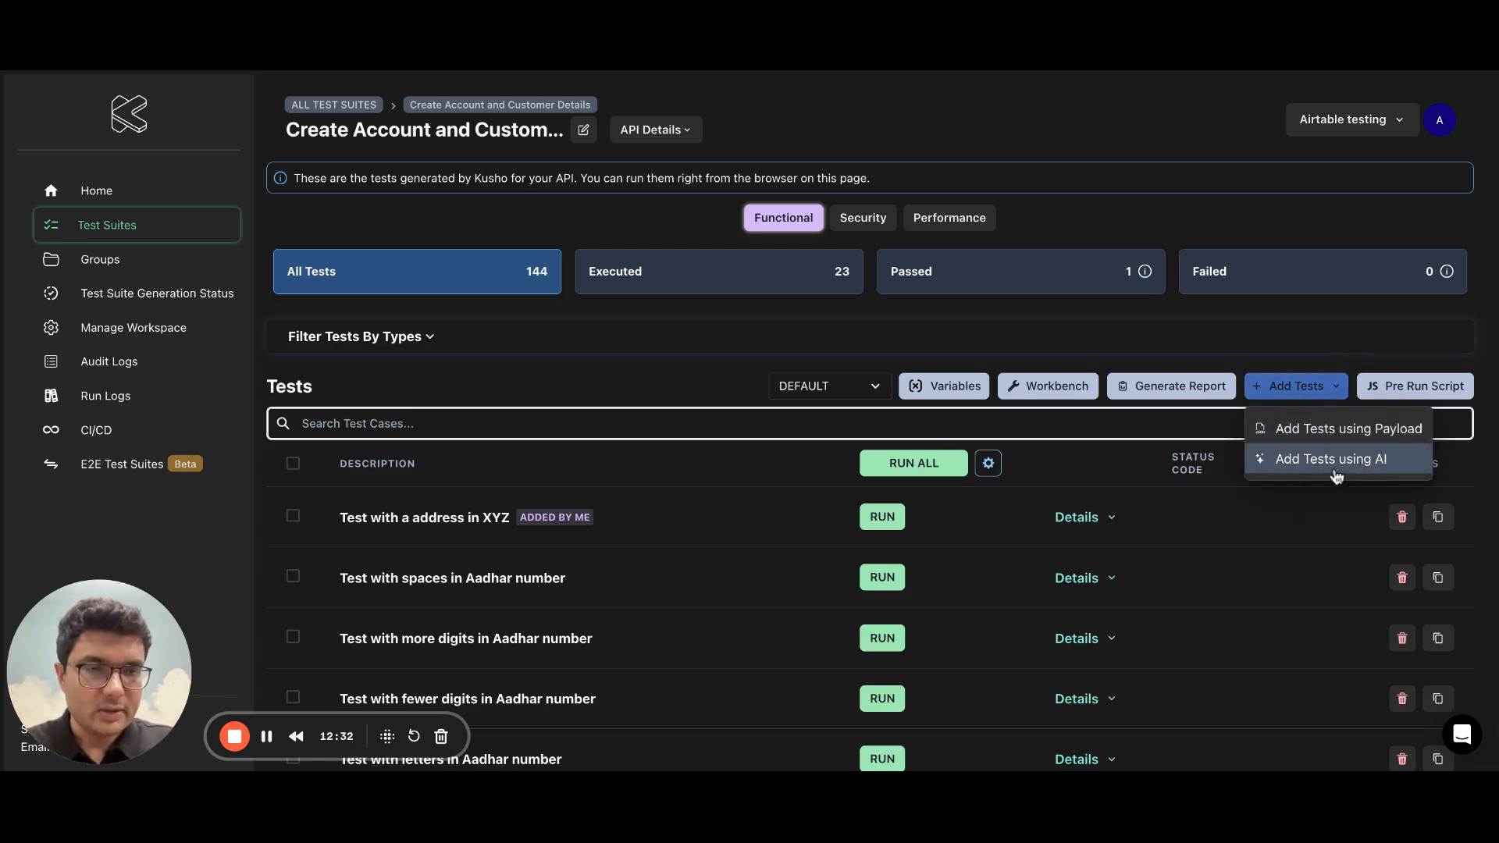
click(1335, 468)
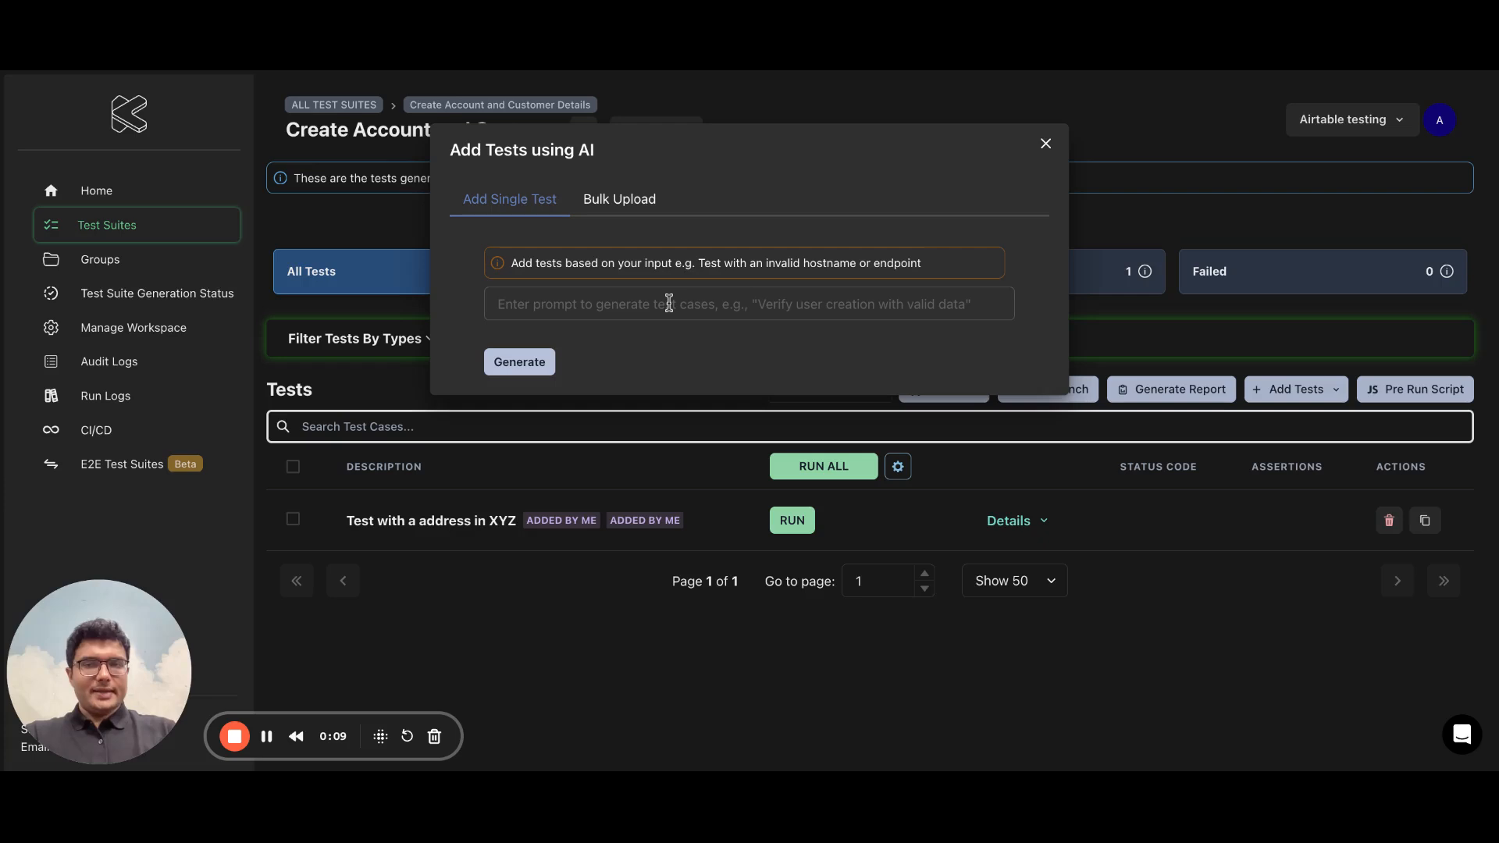
click(669, 304)
text(Test )
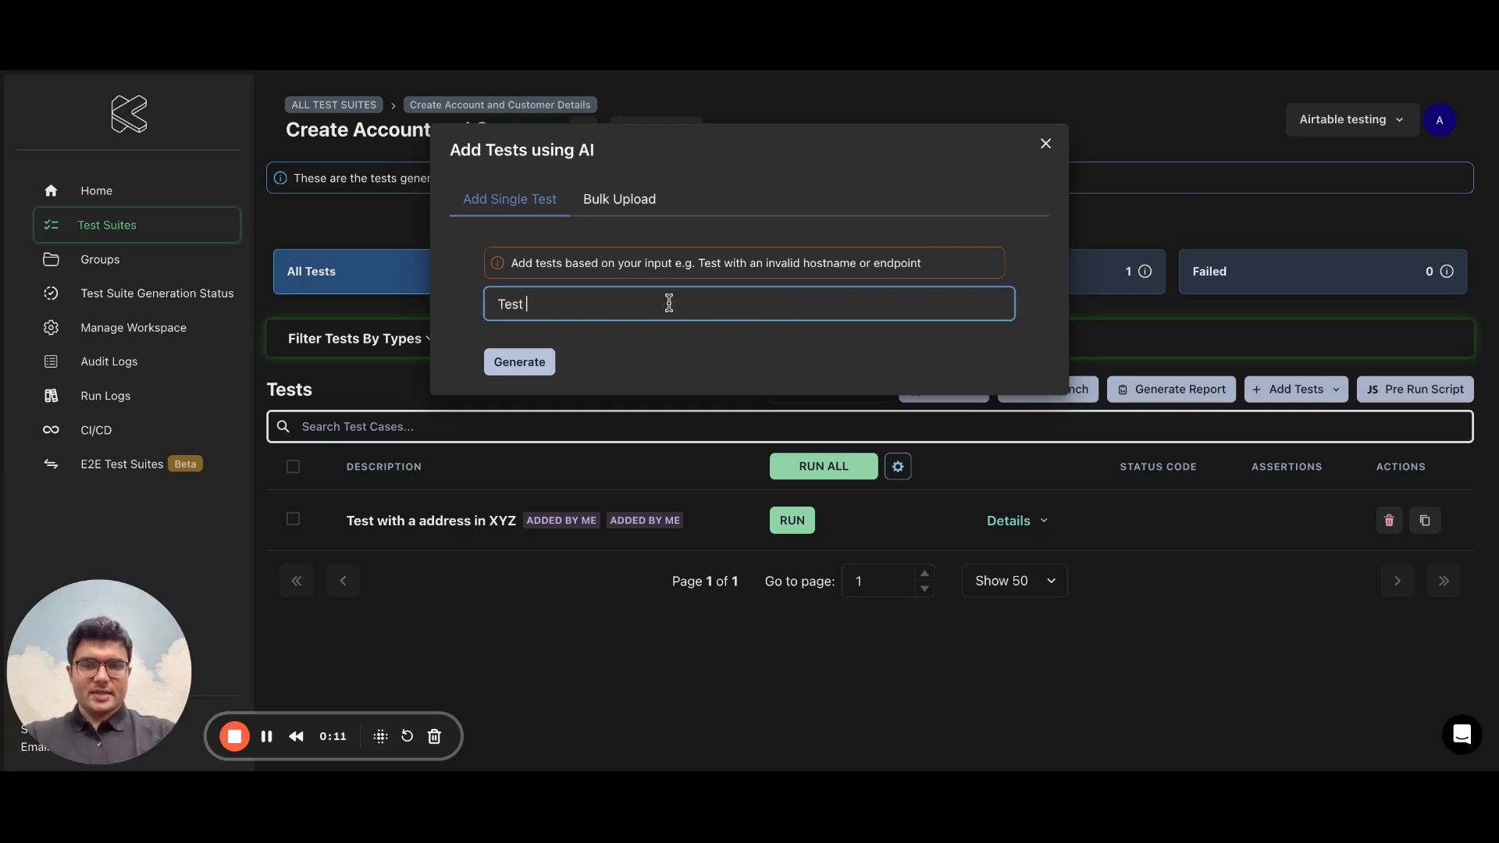
text(with an )
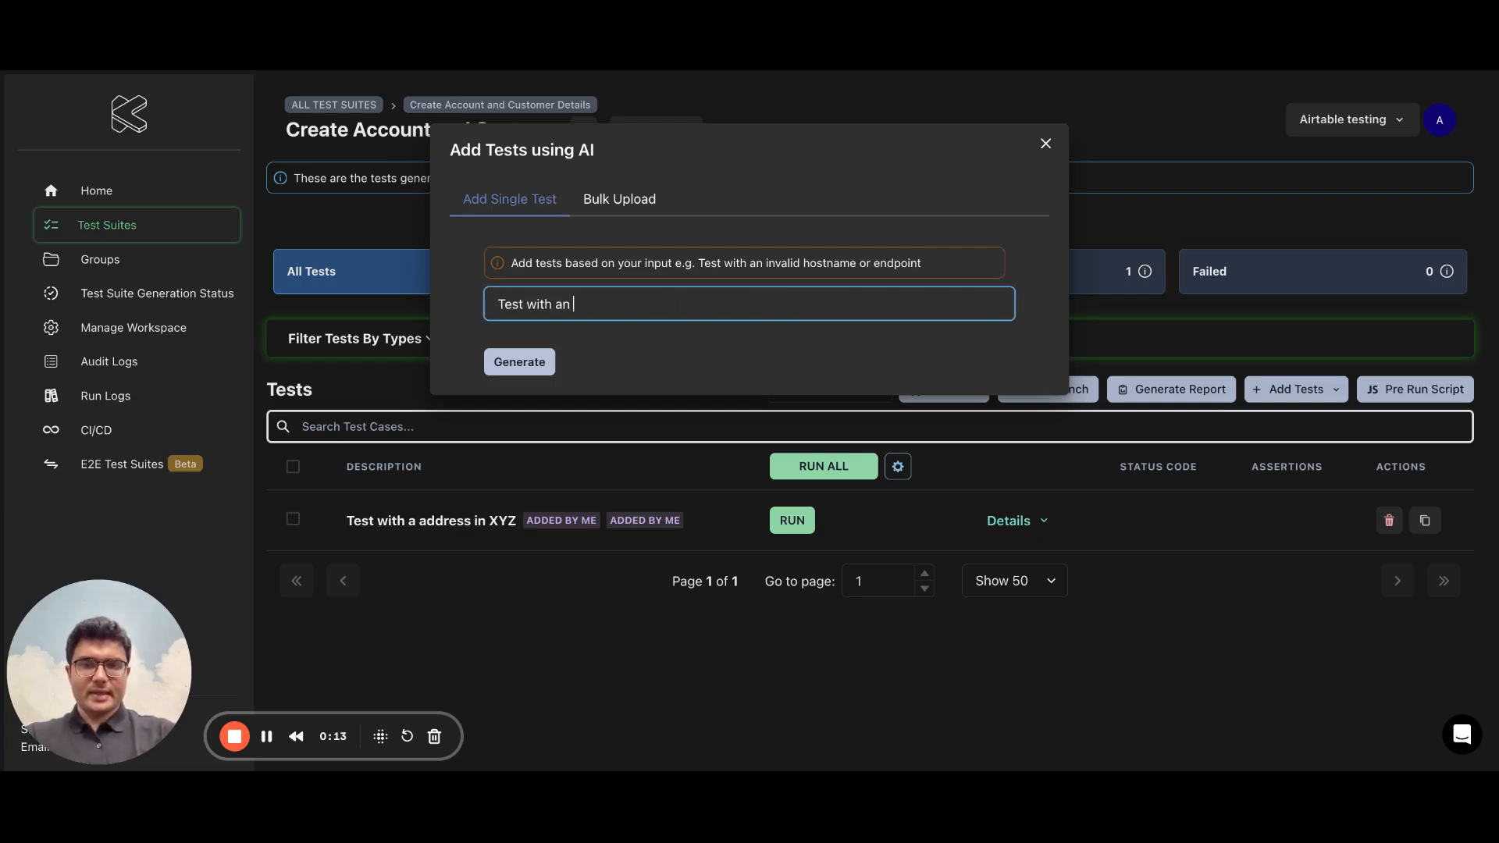
text(address in A)
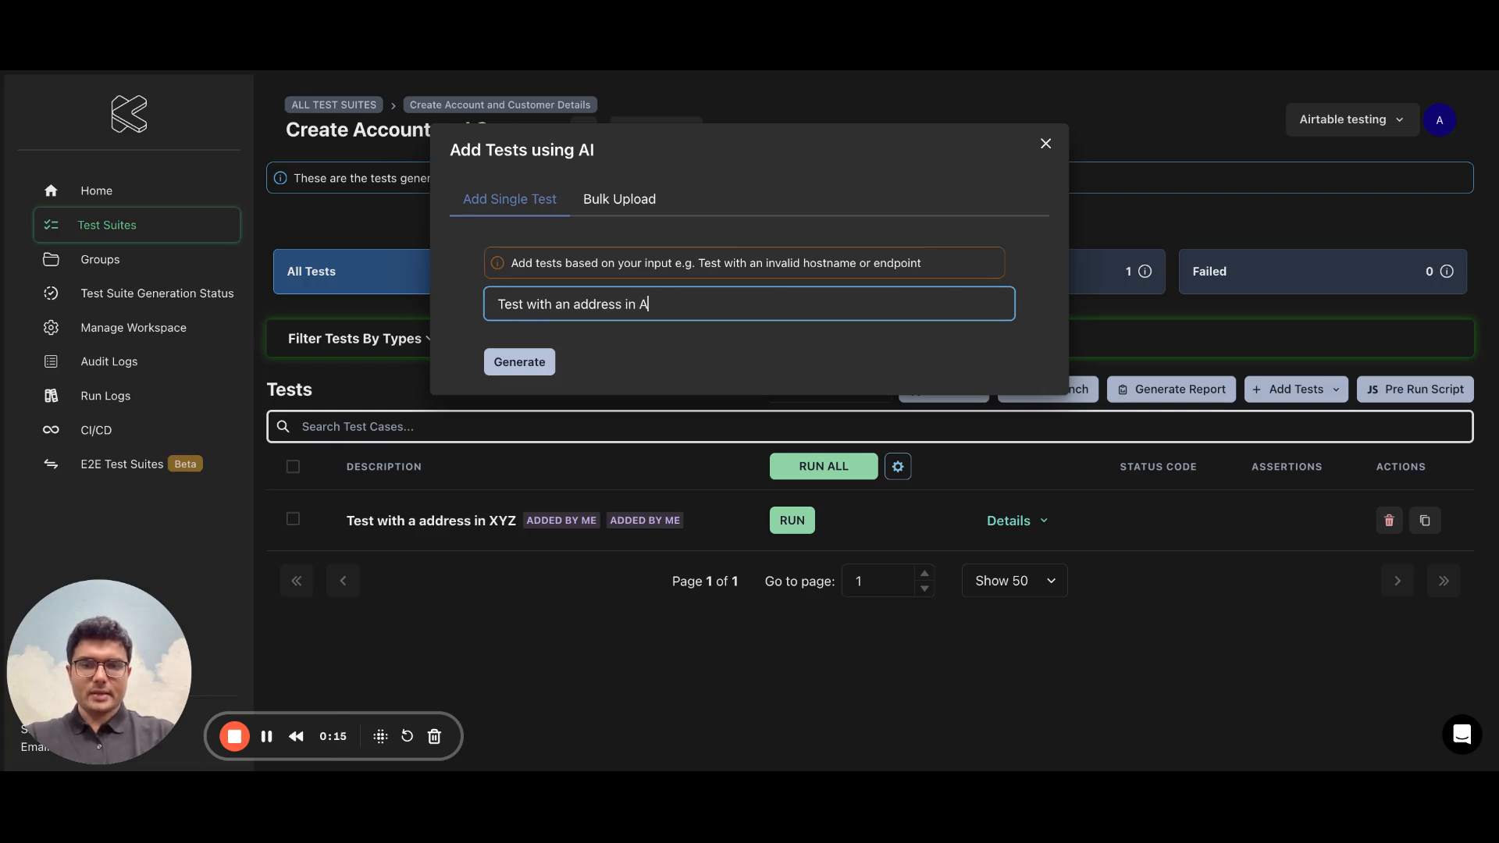
text(ustralia)
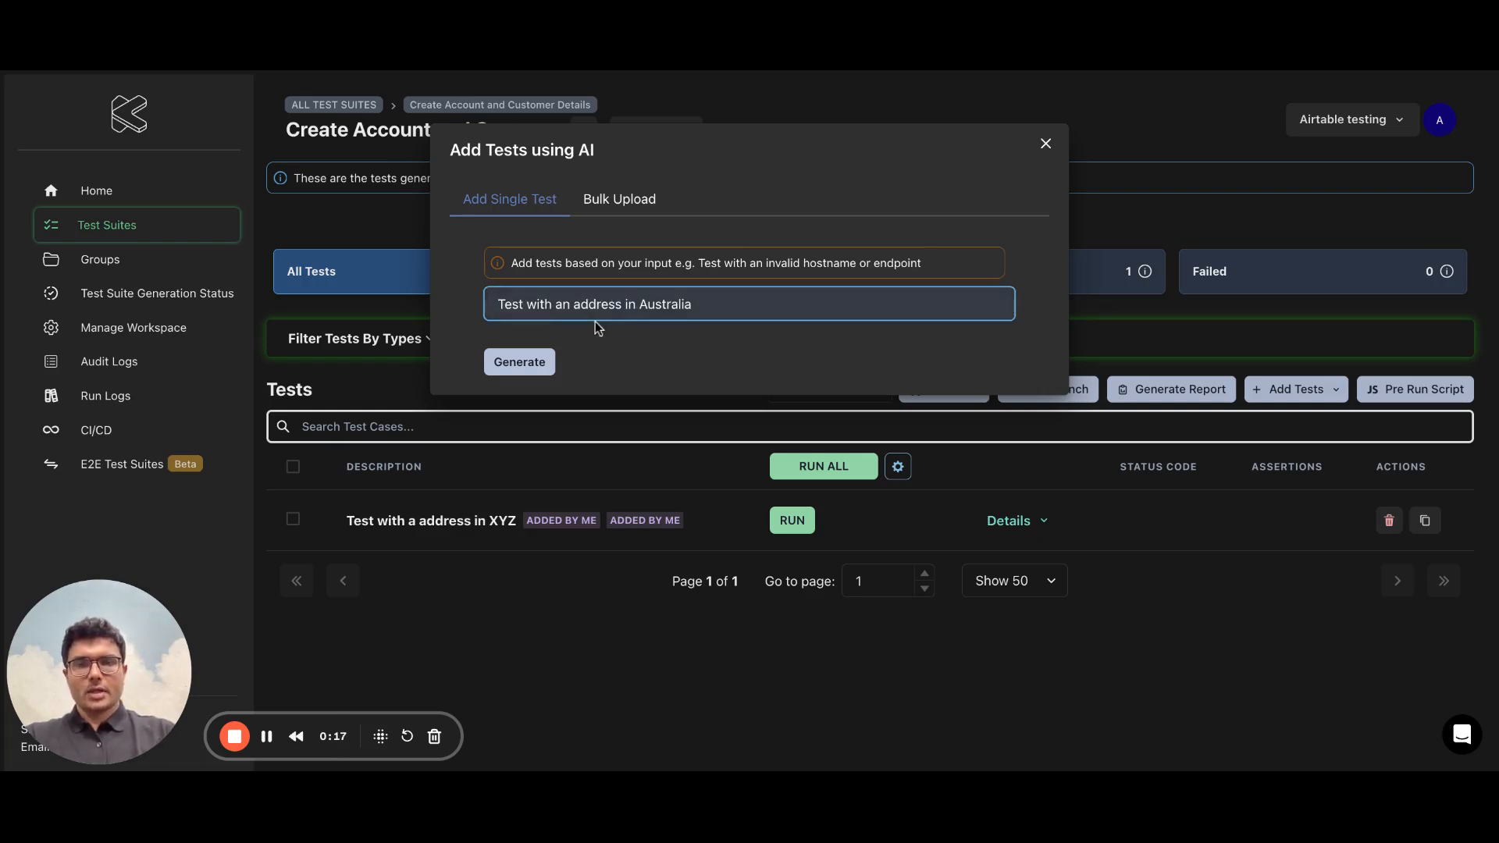
click(575, 381)
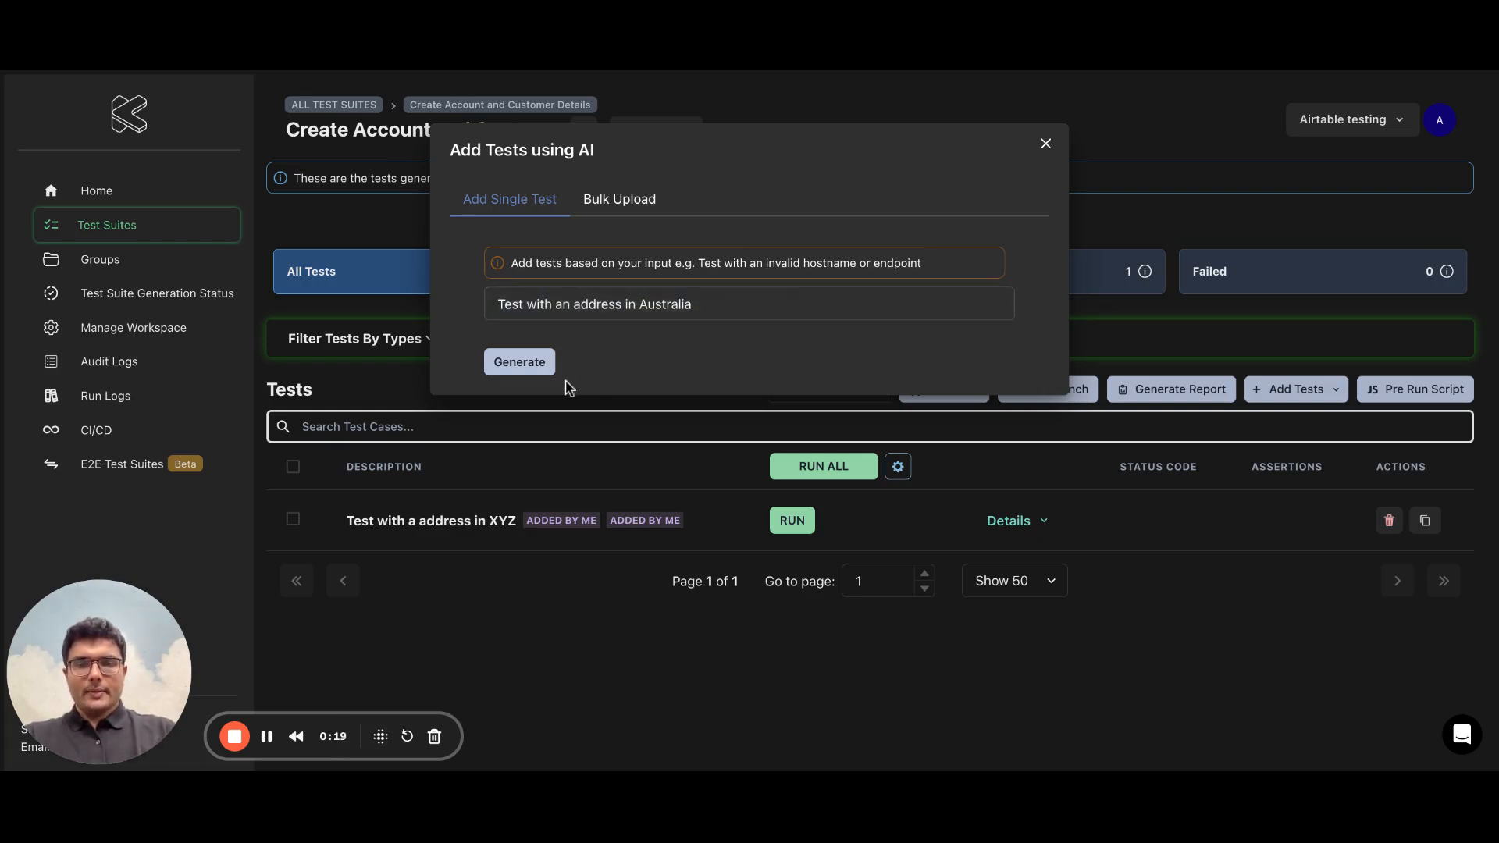
click(520, 362)
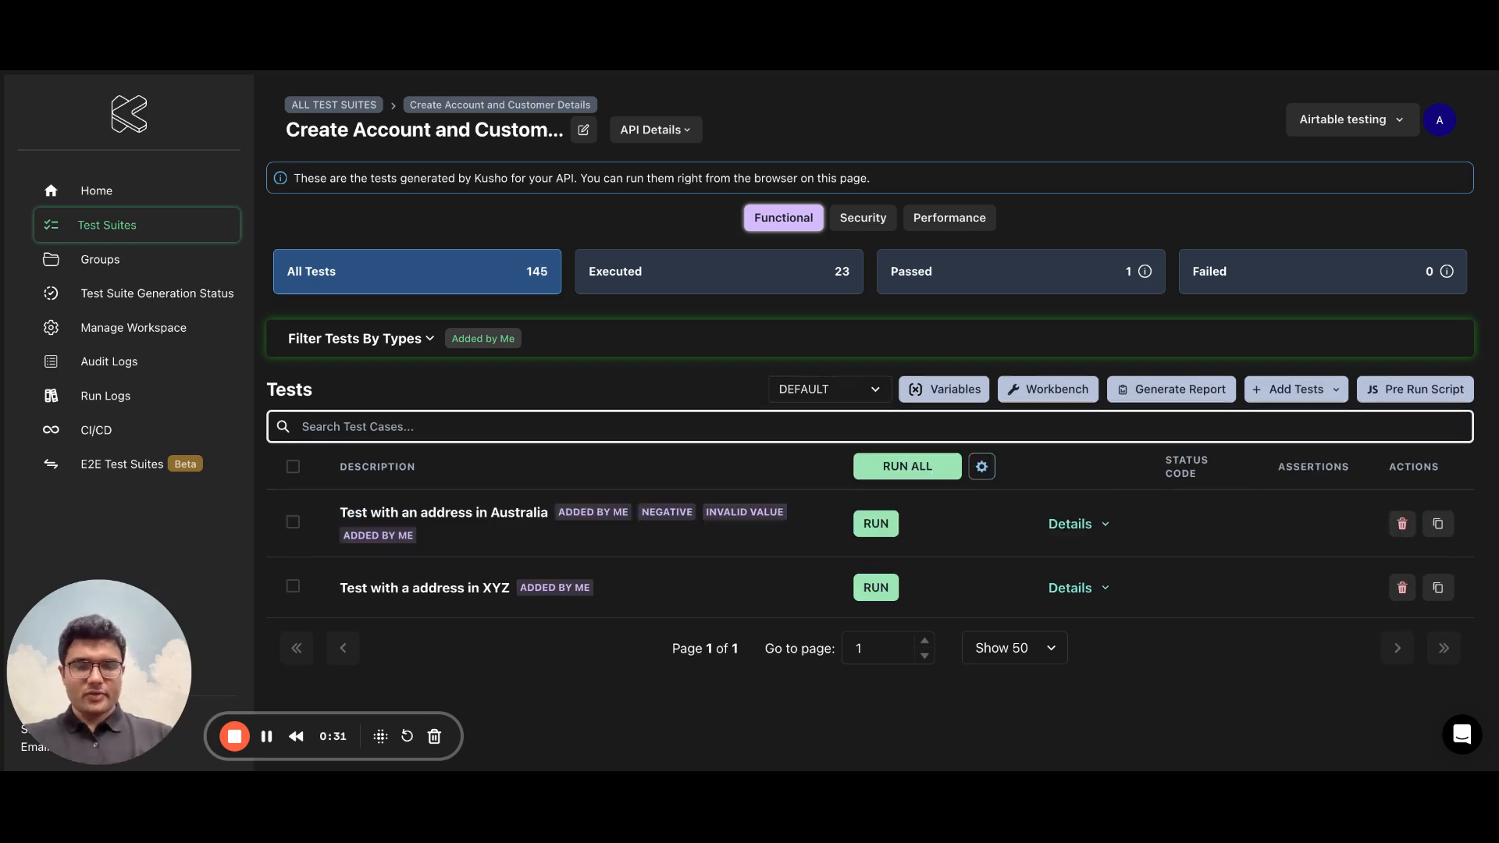
- Examine the customer address in the request payload of the Australia address test, and collapse its details
click(1064, 524)
scroll(991, 403, down, 3)
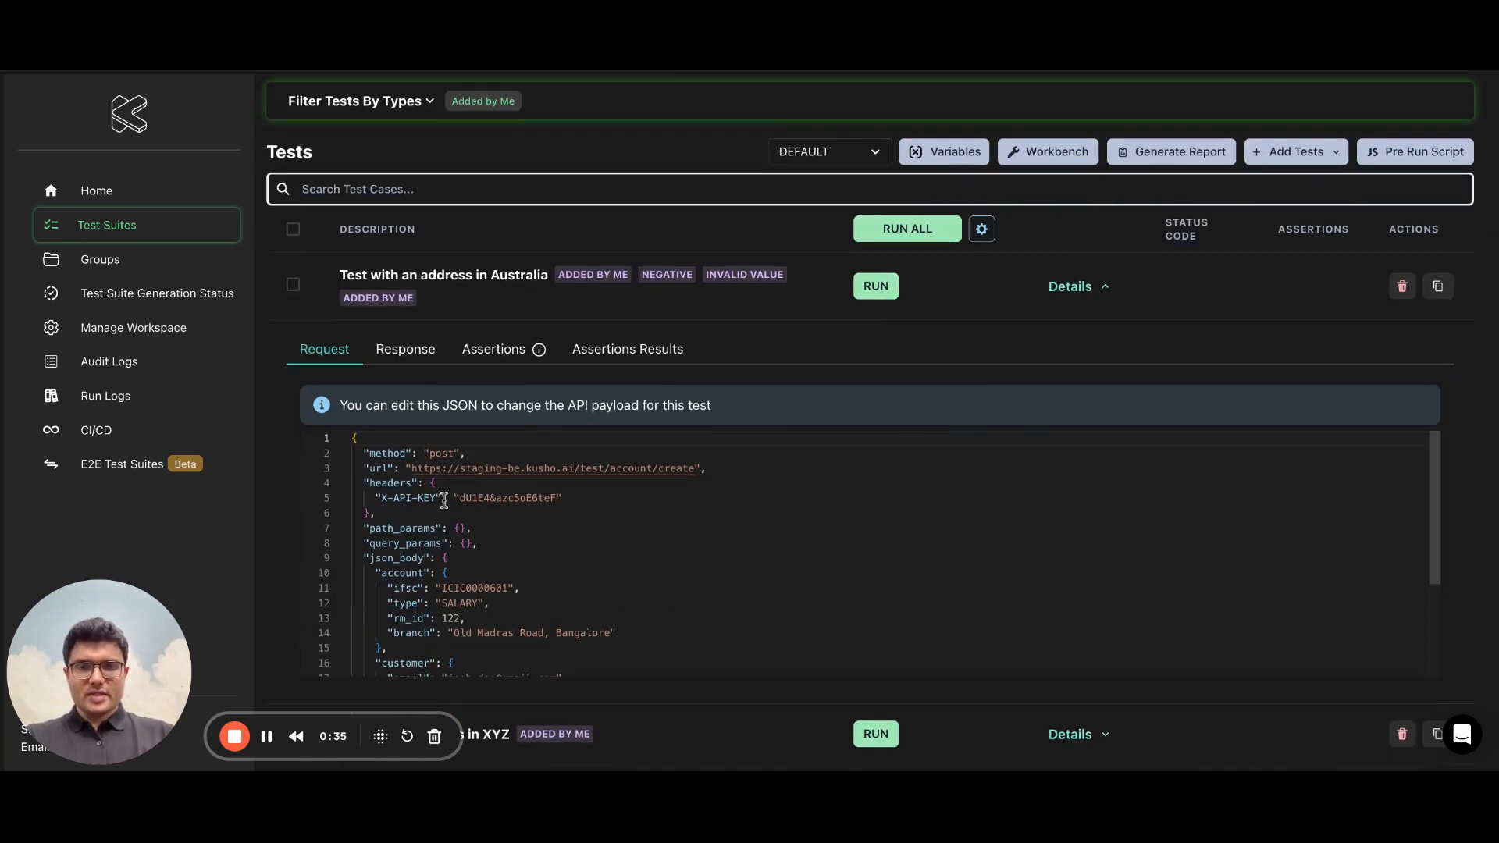
scroll(685, 531, down, 3)
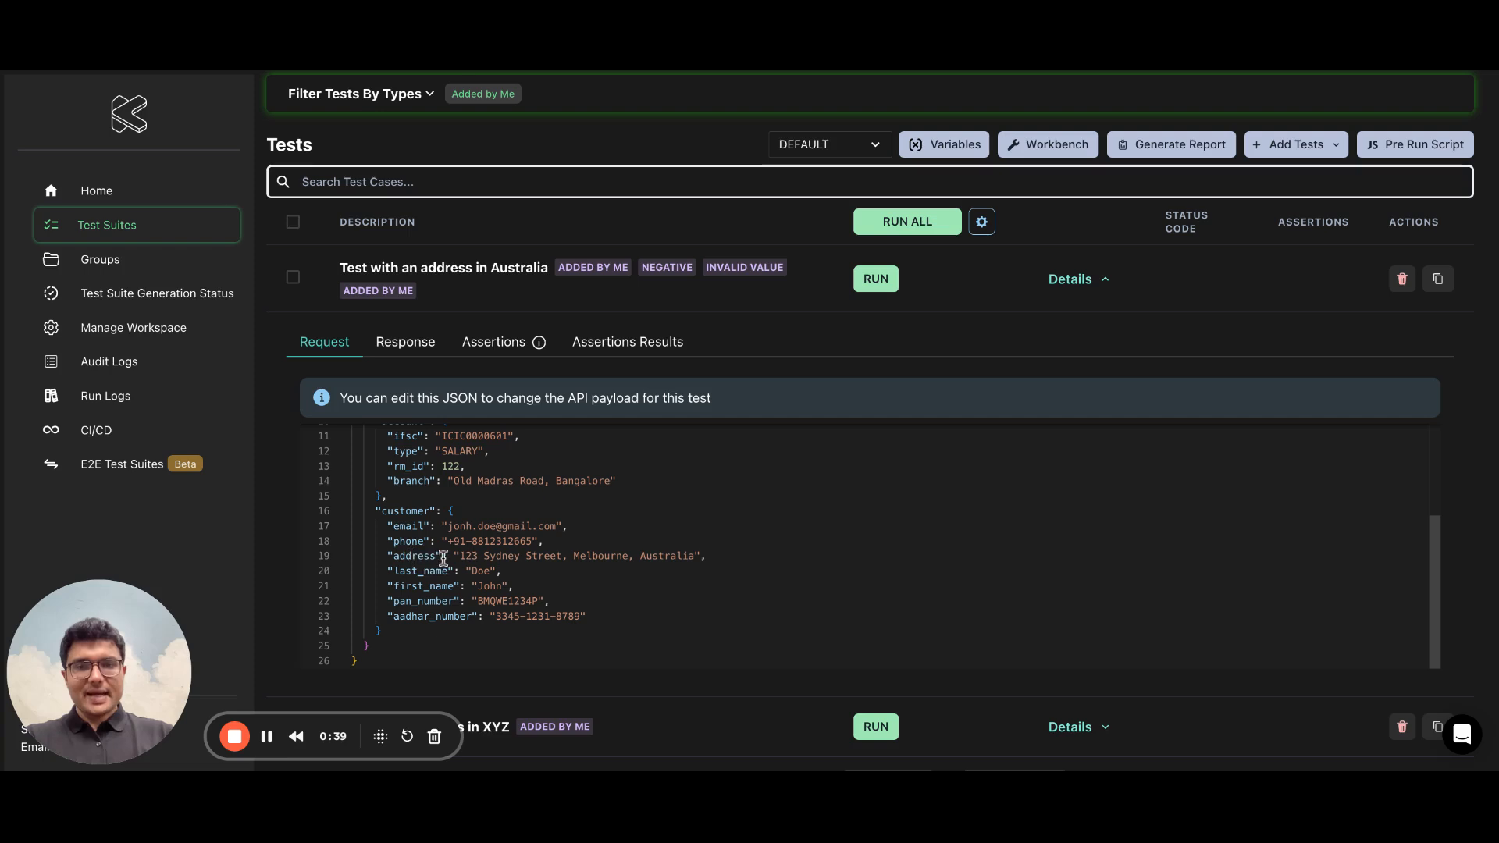
drag(458, 556, 700, 556)
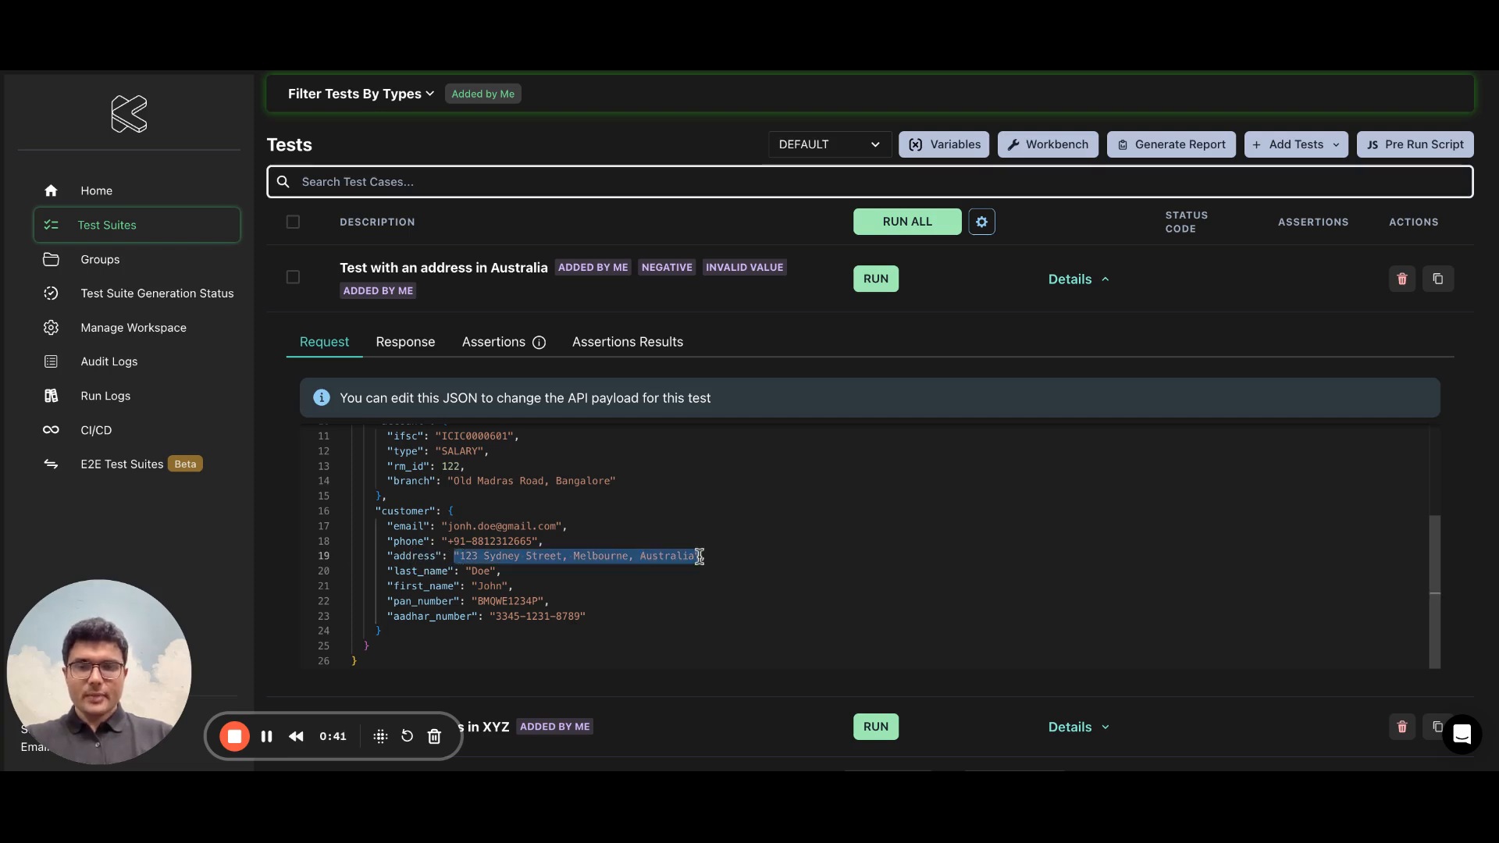
click(727, 557)
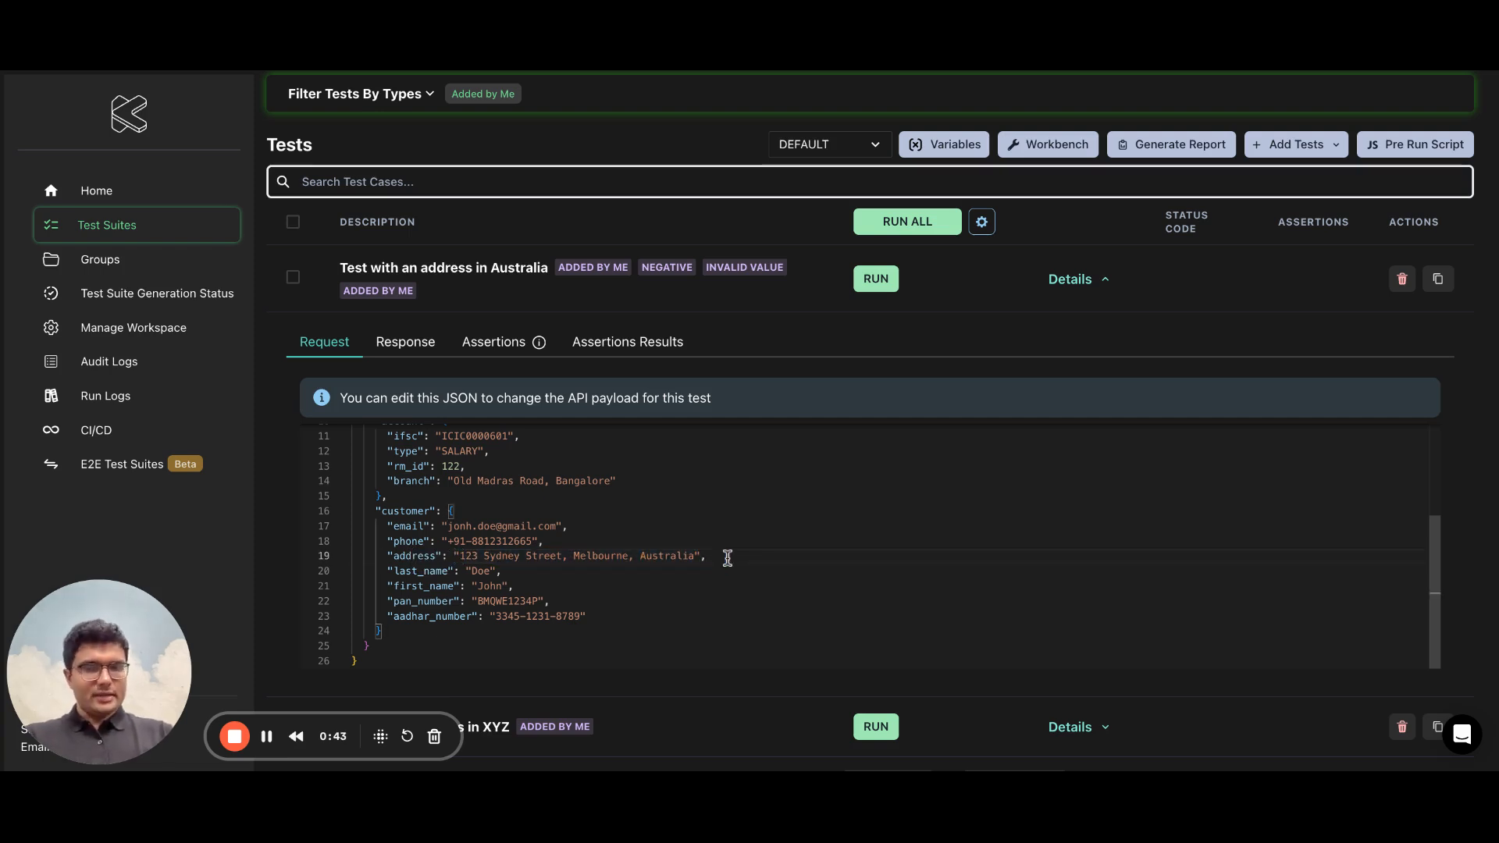
scroll(874, 508, up, 3)
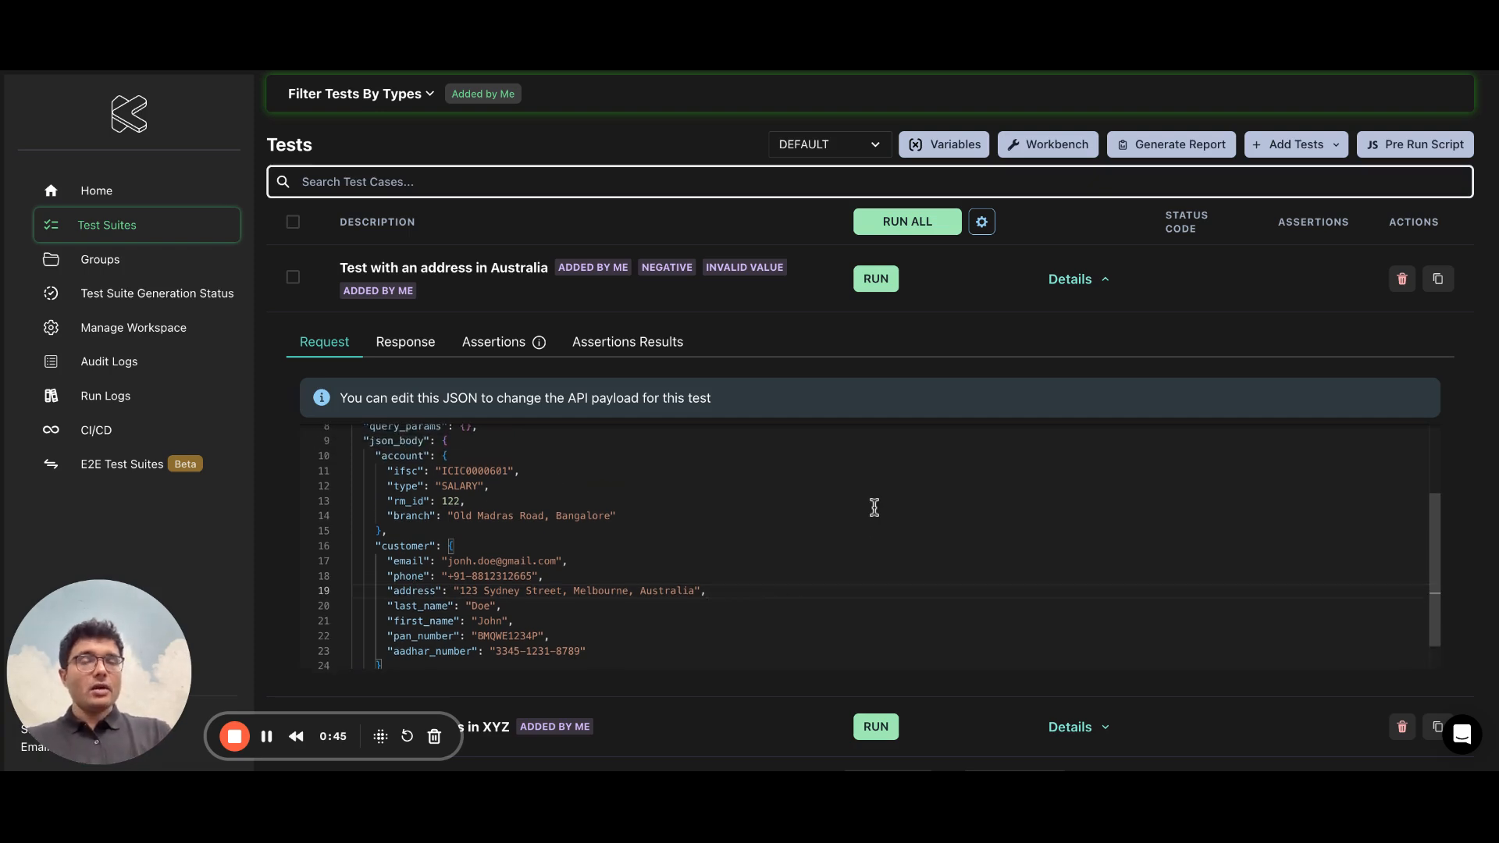
scroll(874, 508, up, 5)
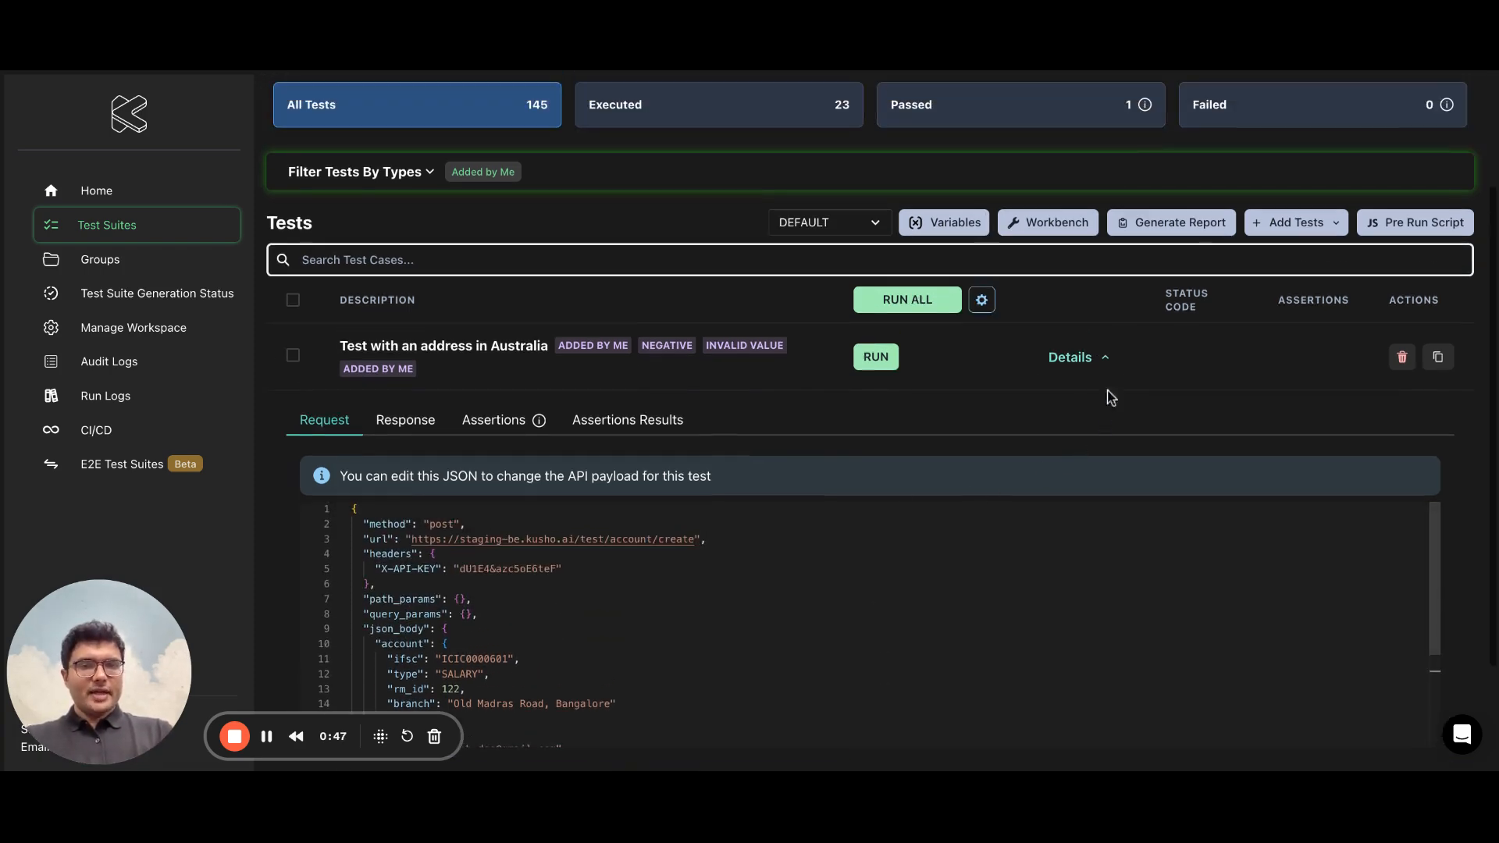
click(1074, 370)
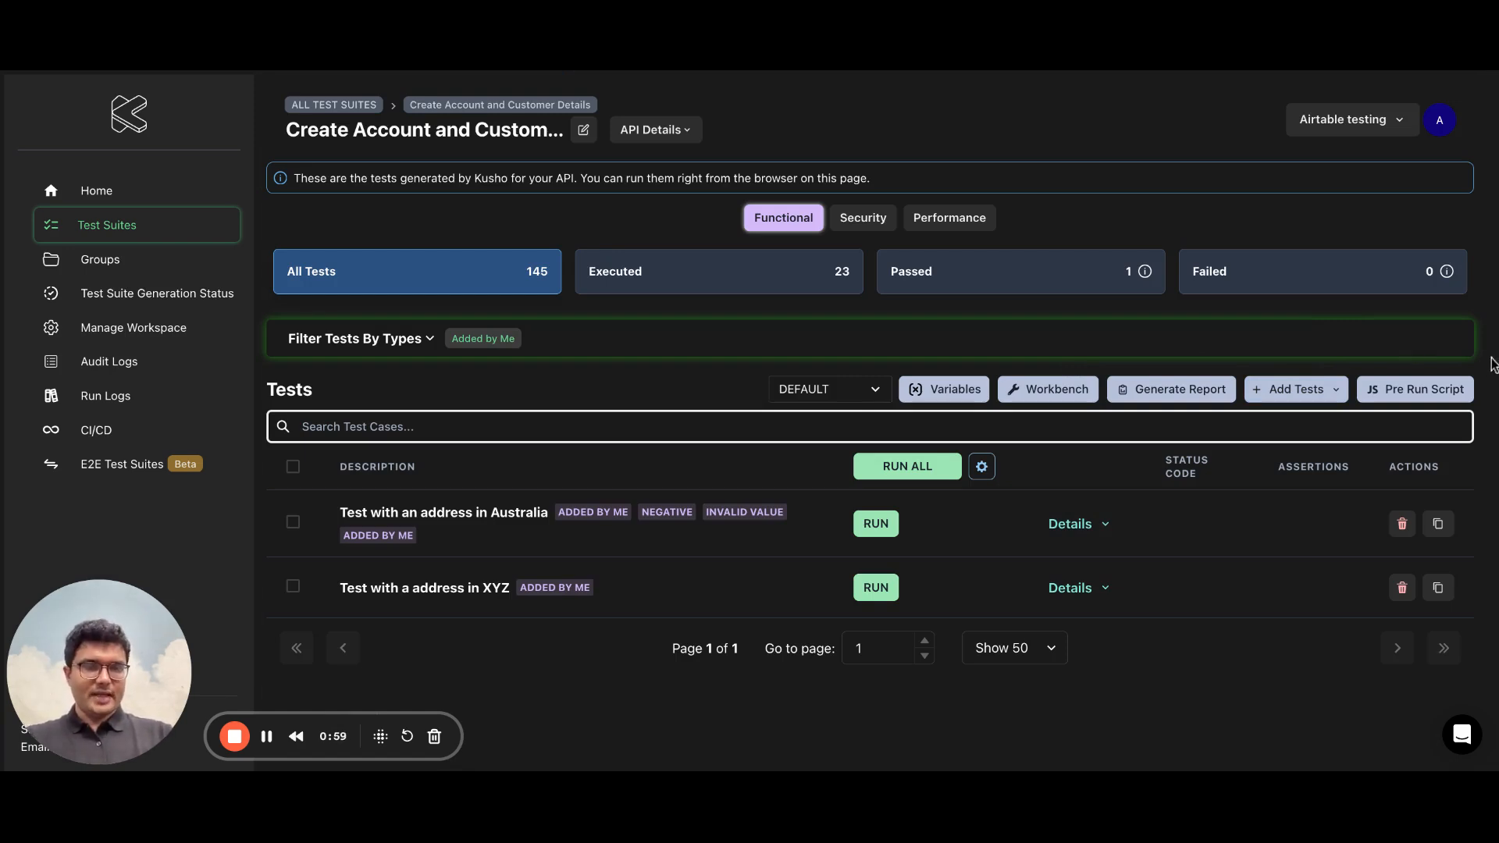
click(1421, 391)
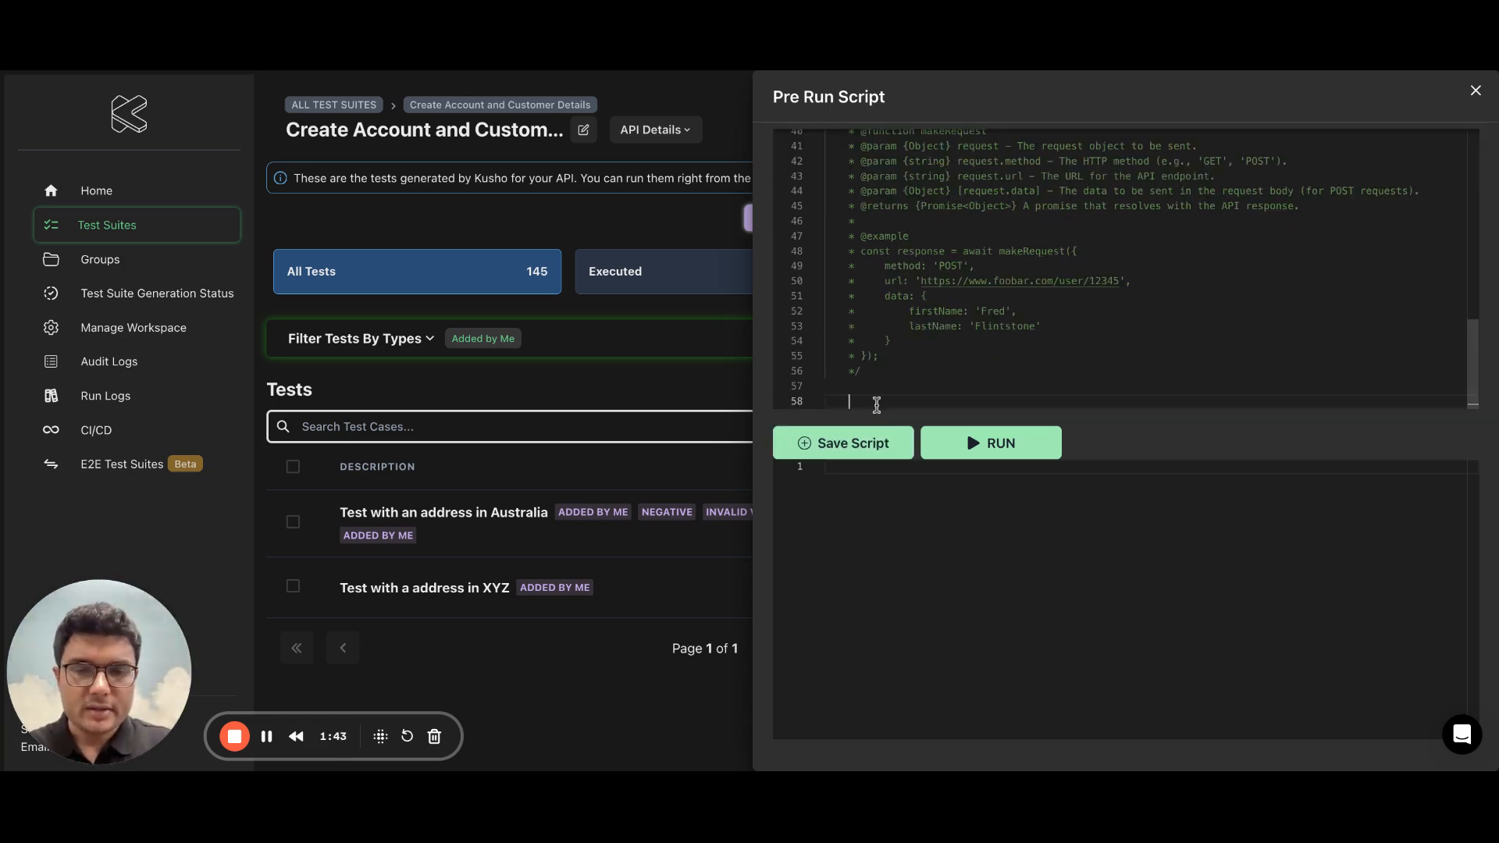
key(ctrl+v)
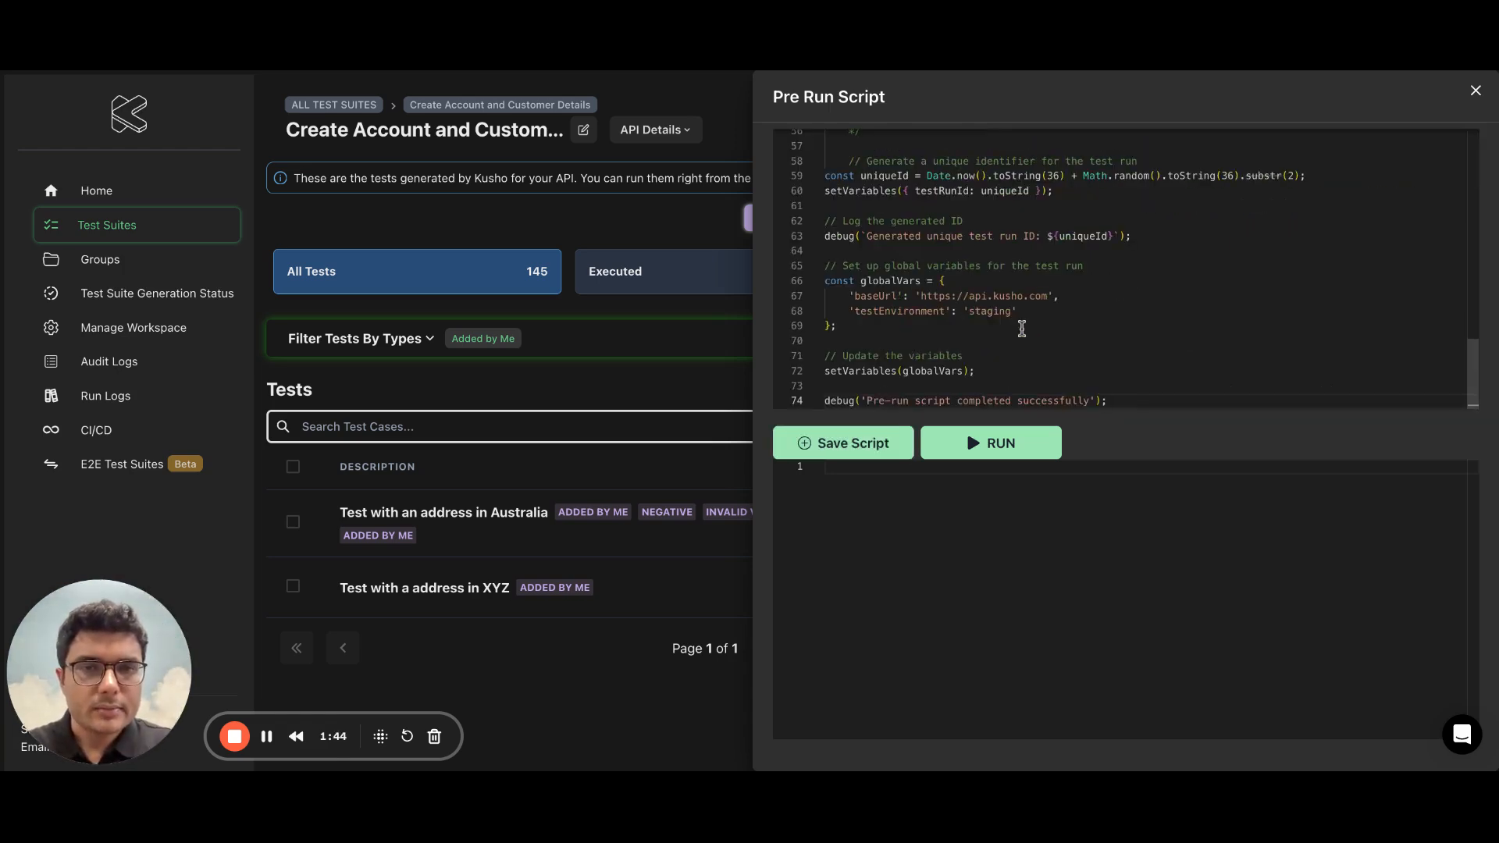
click(857, 446)
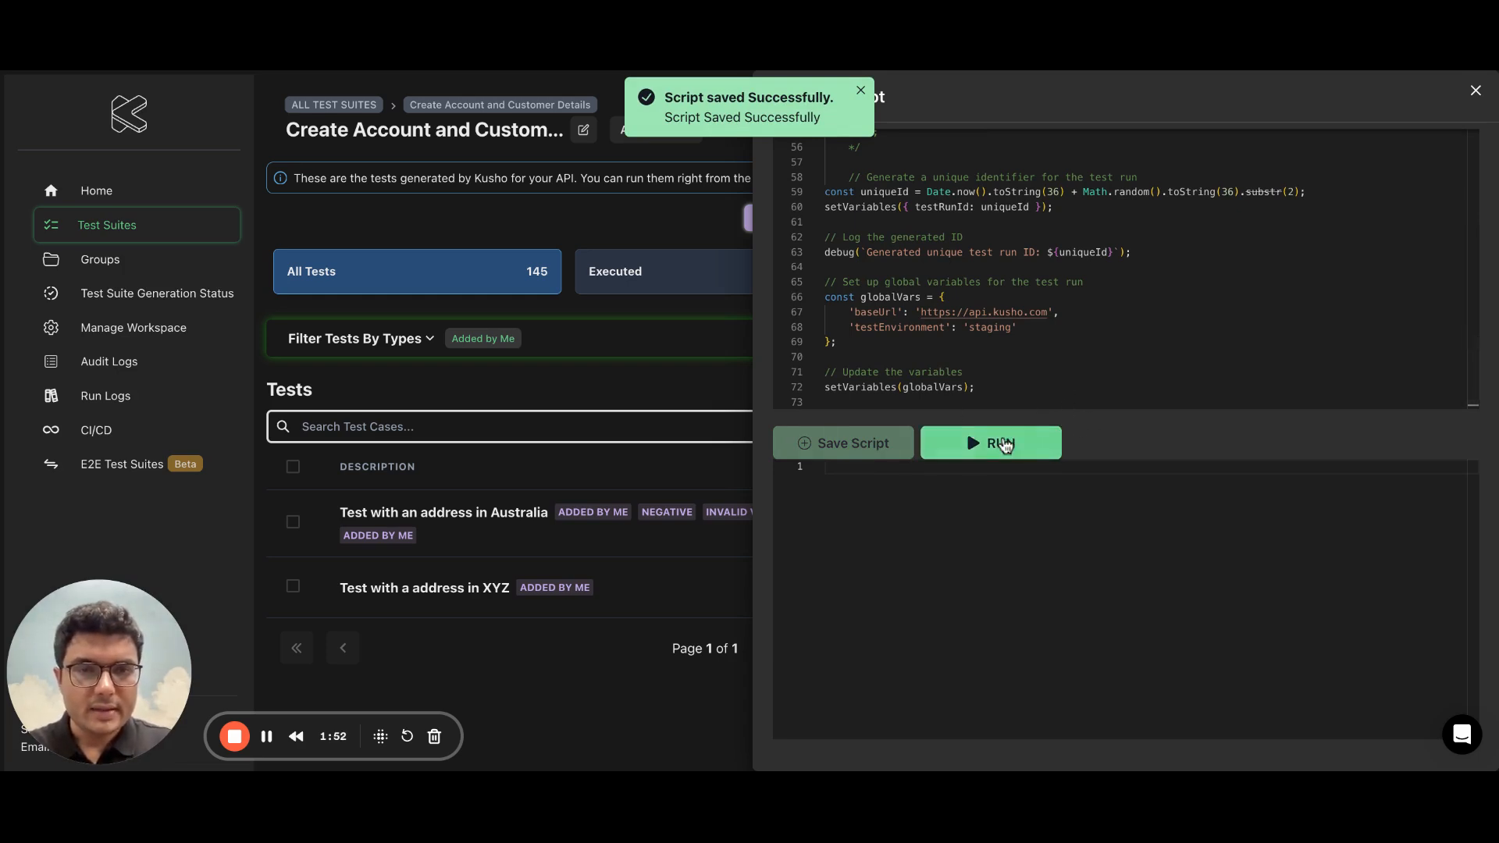
click(1005, 444)
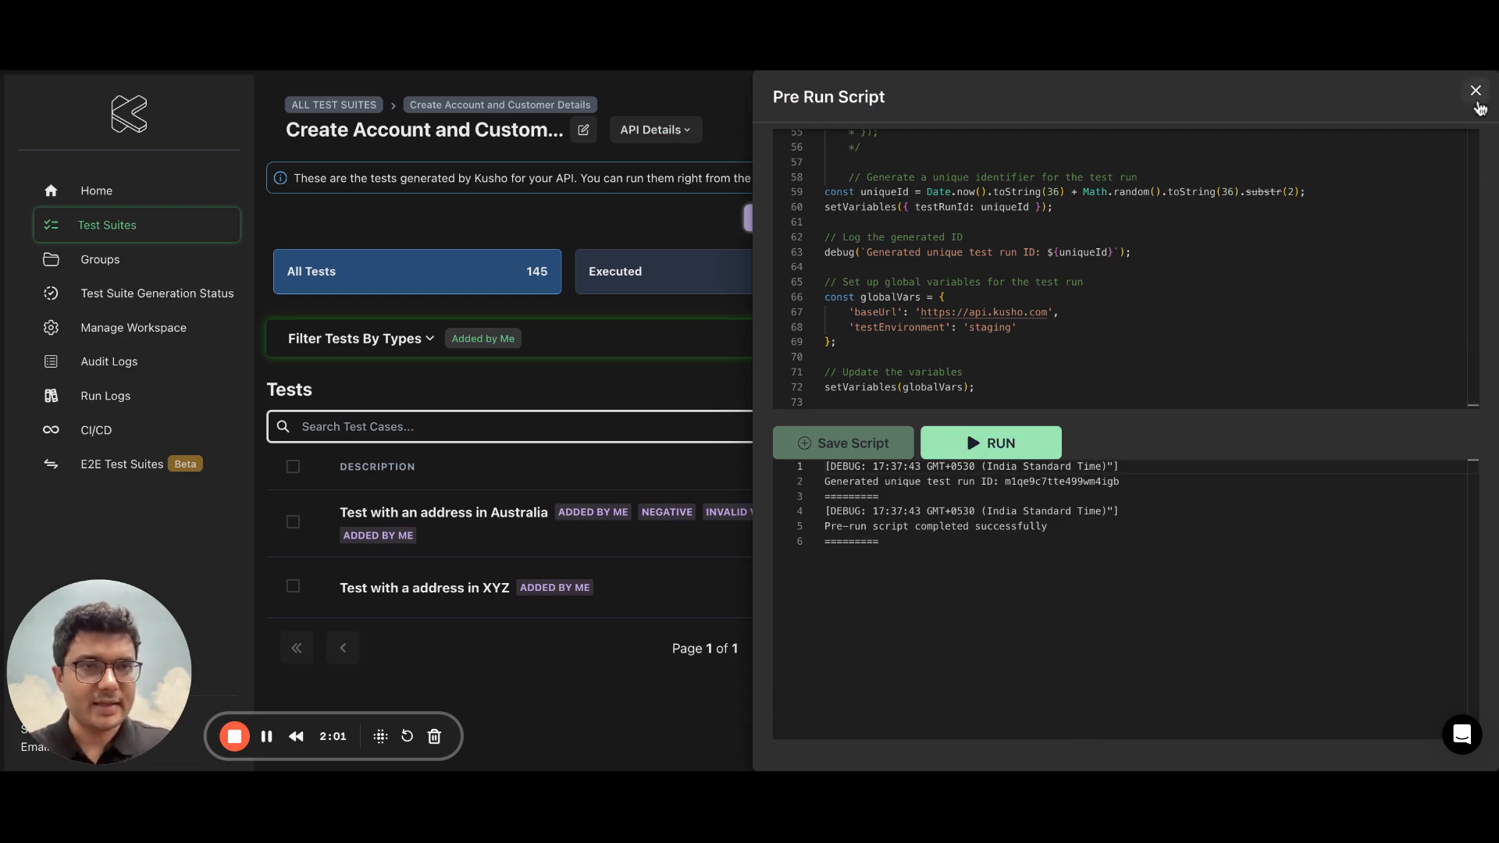
click(1475, 92)
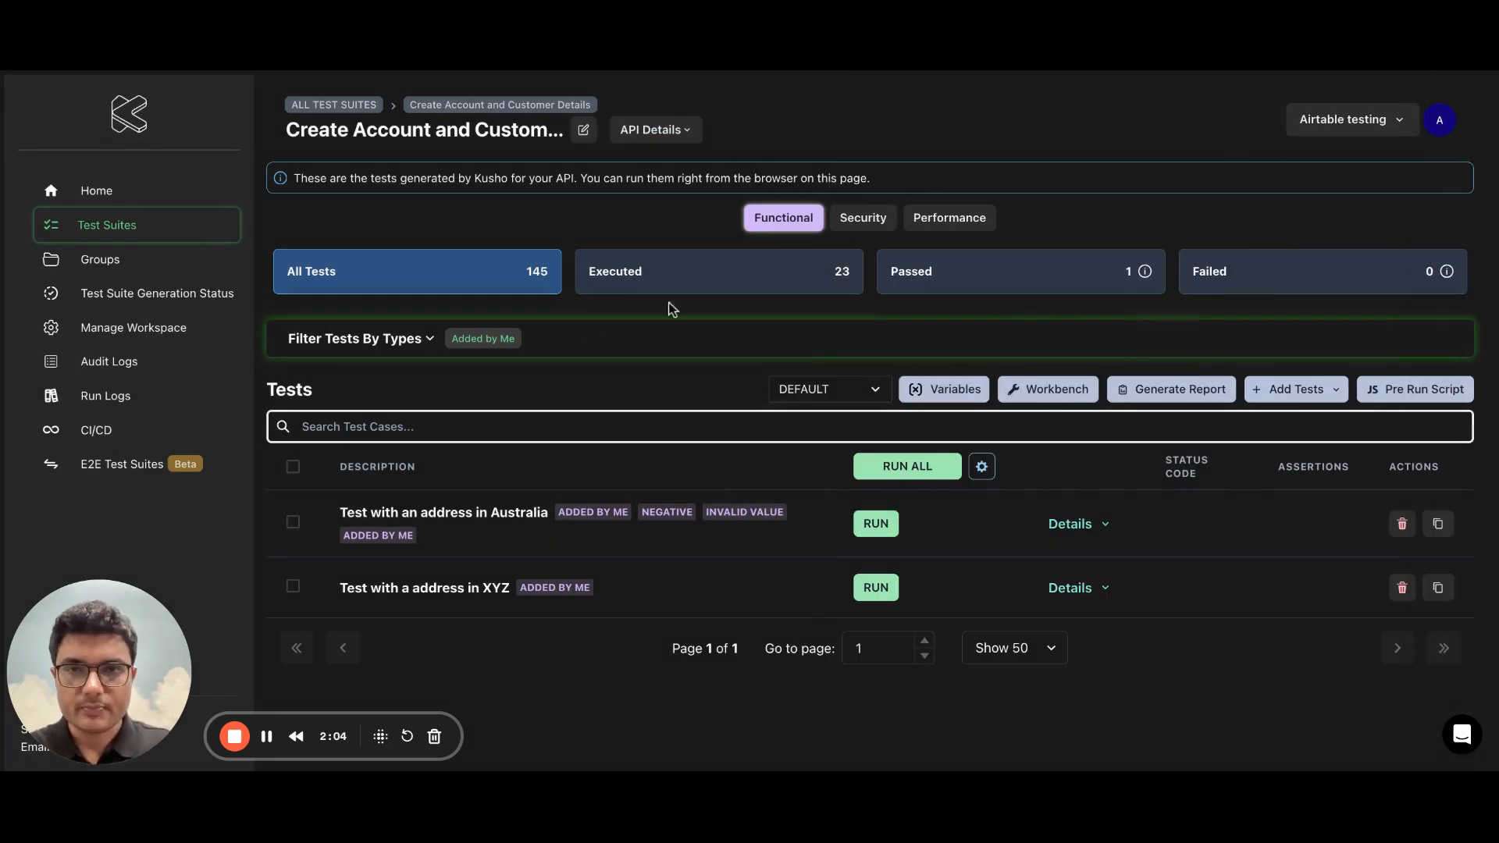
- Clear the Added by Me filter from the test list and open the CI/CD page
click(471, 344)
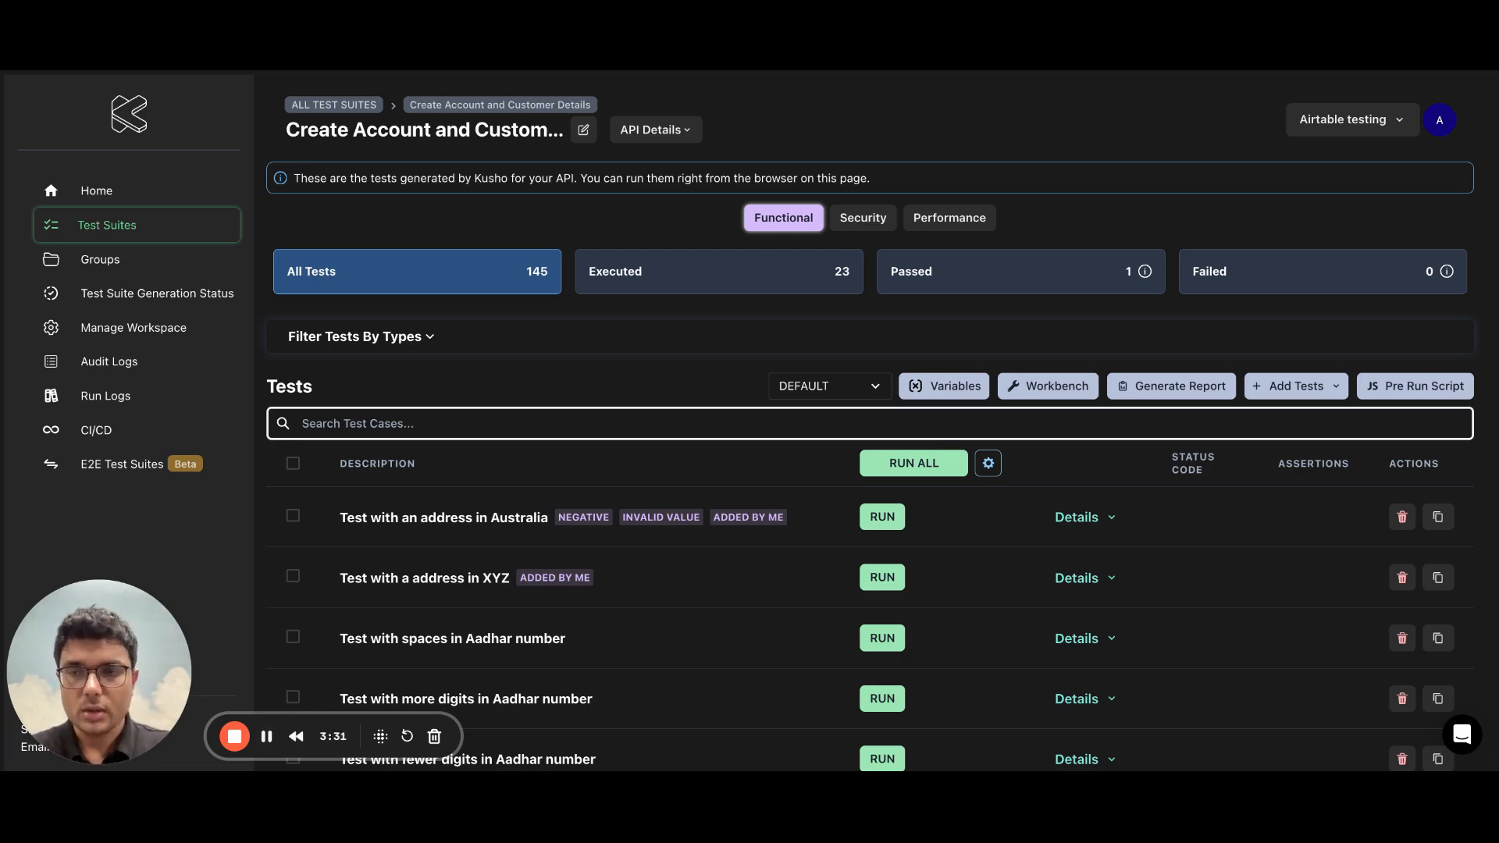
click(102, 434)
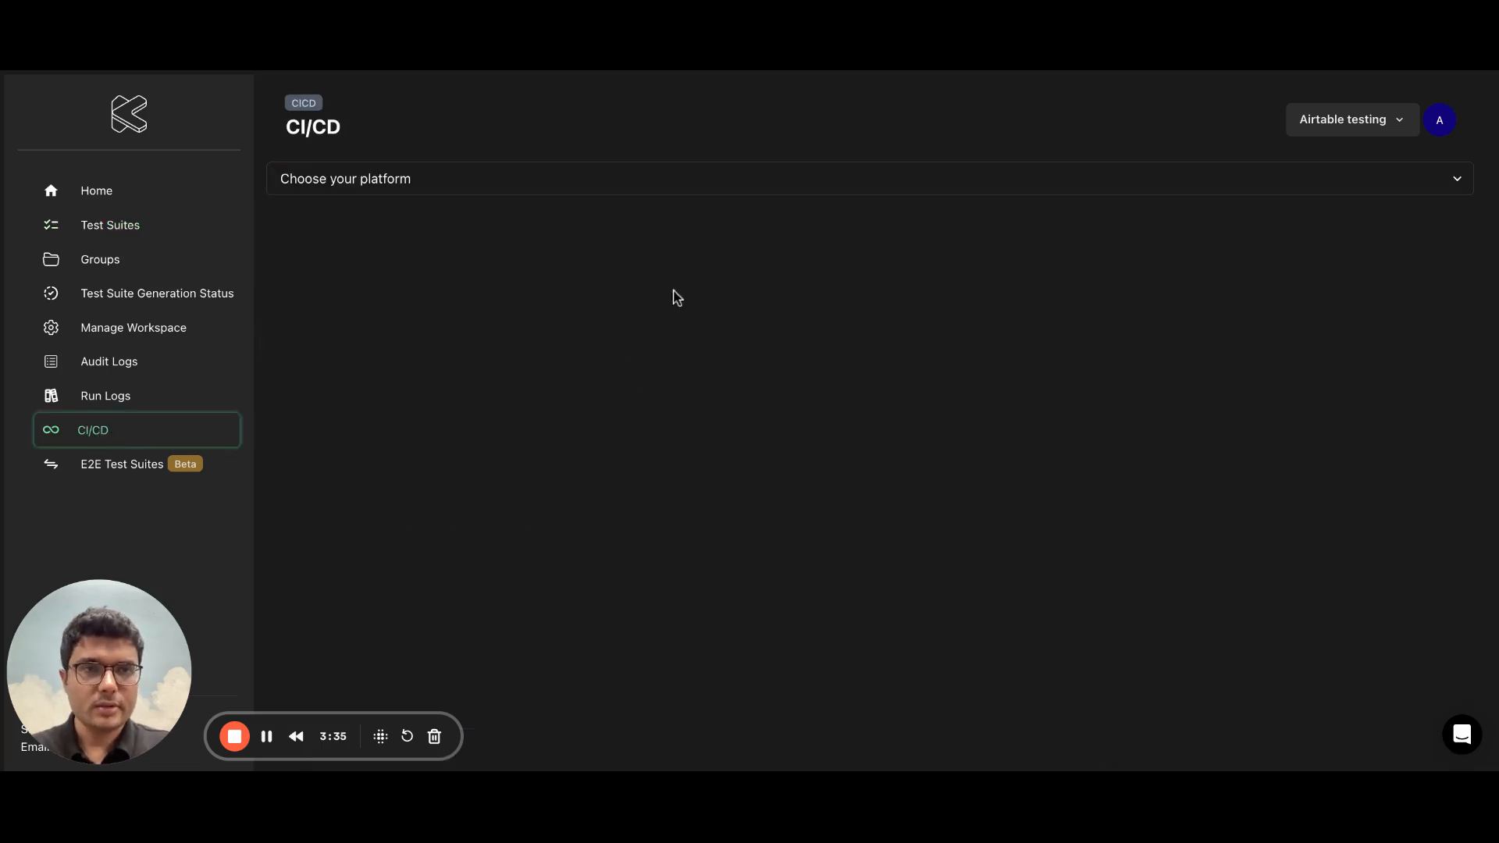
- Choose Jenkins as the CI/CD platform and examine its prerequisites, setup instructions and pipeline script
click(722, 185)
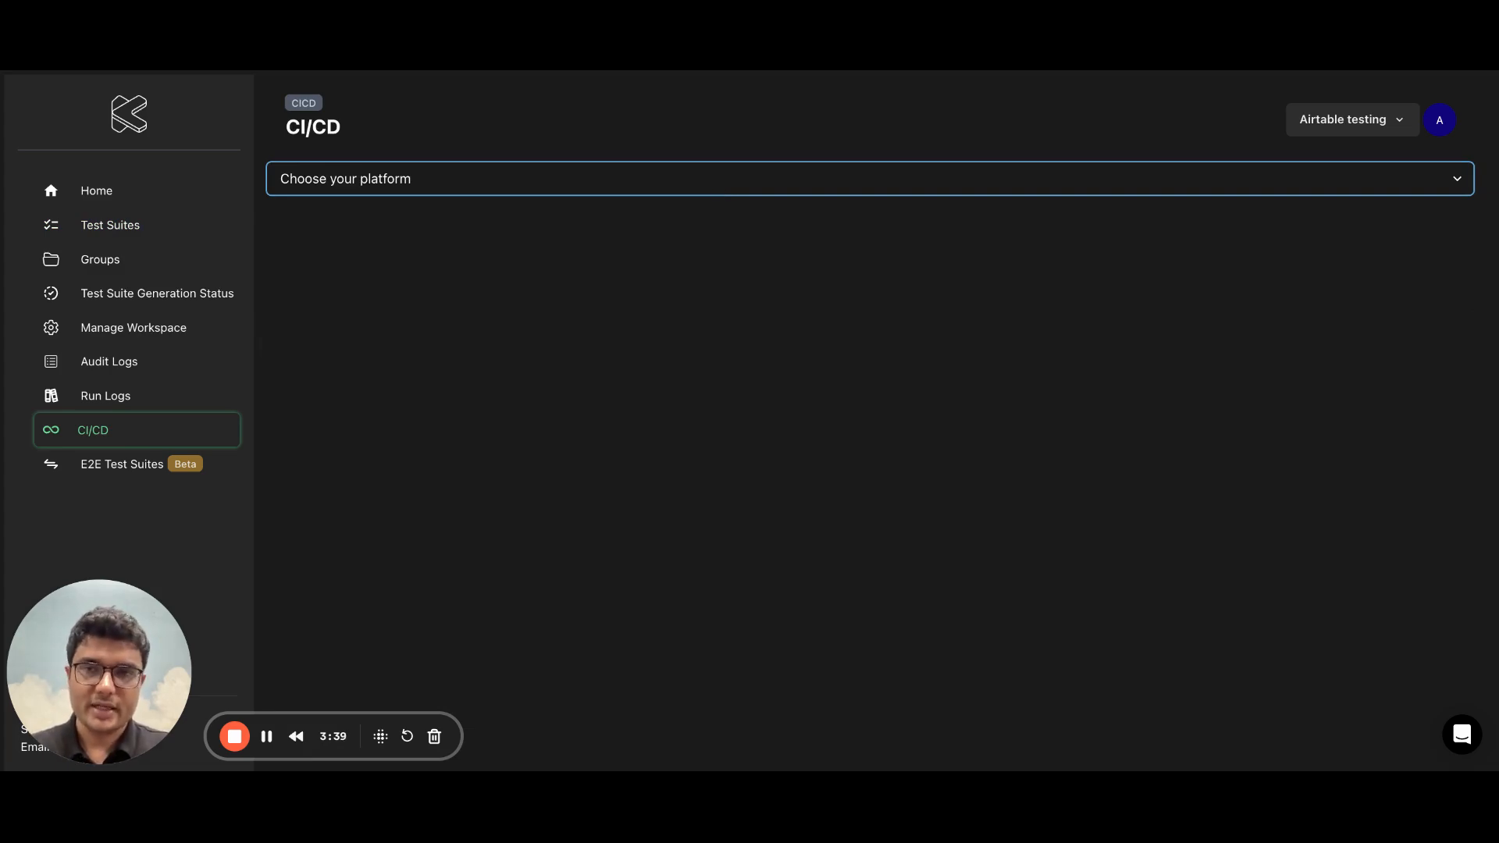
click(695, 207)
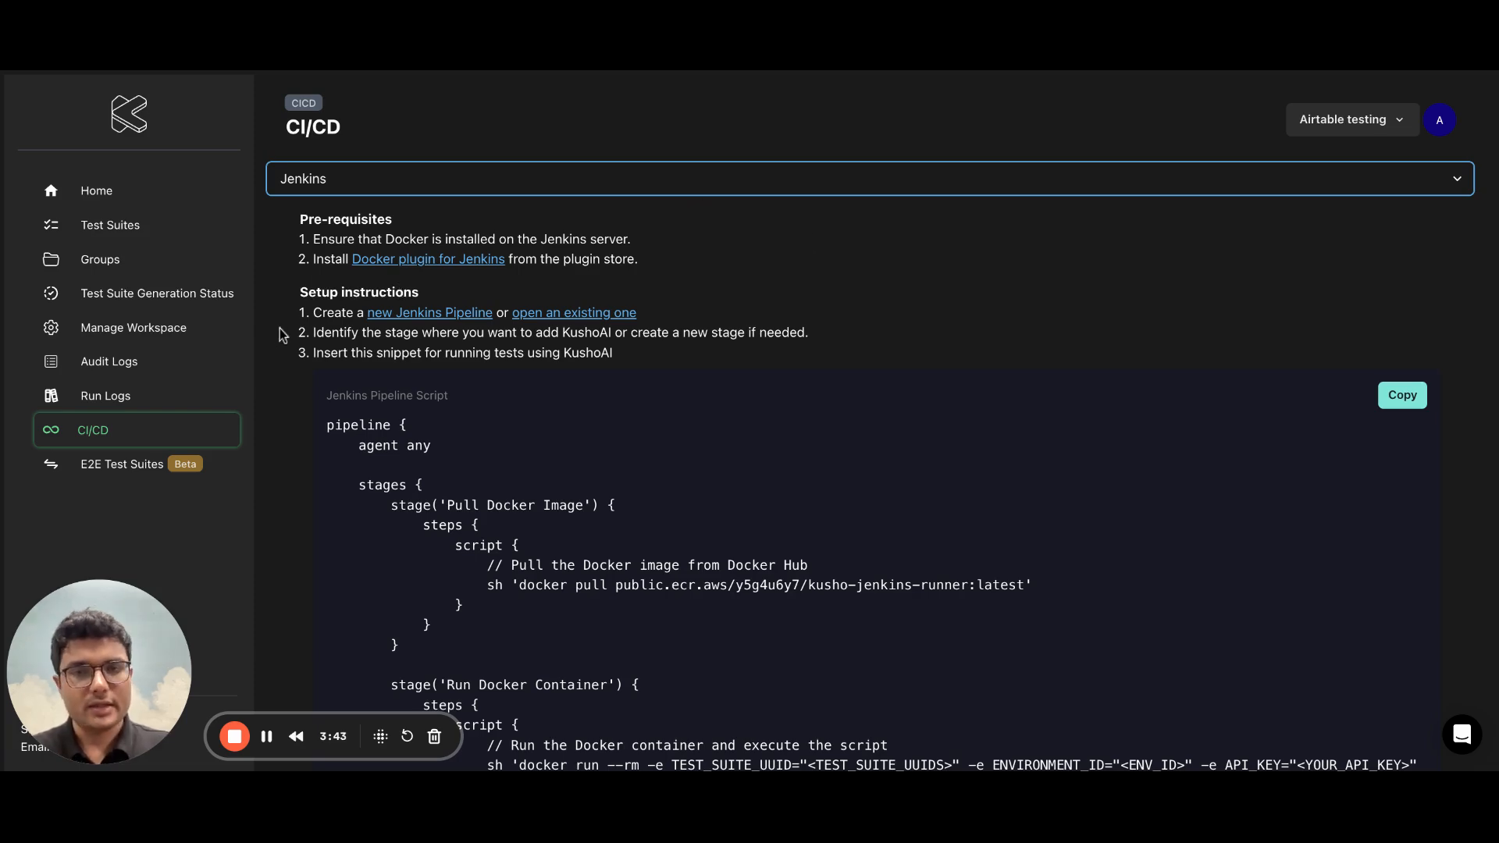
scroll(292, 435, down, 3)
scroll(293, 440, down, 3)
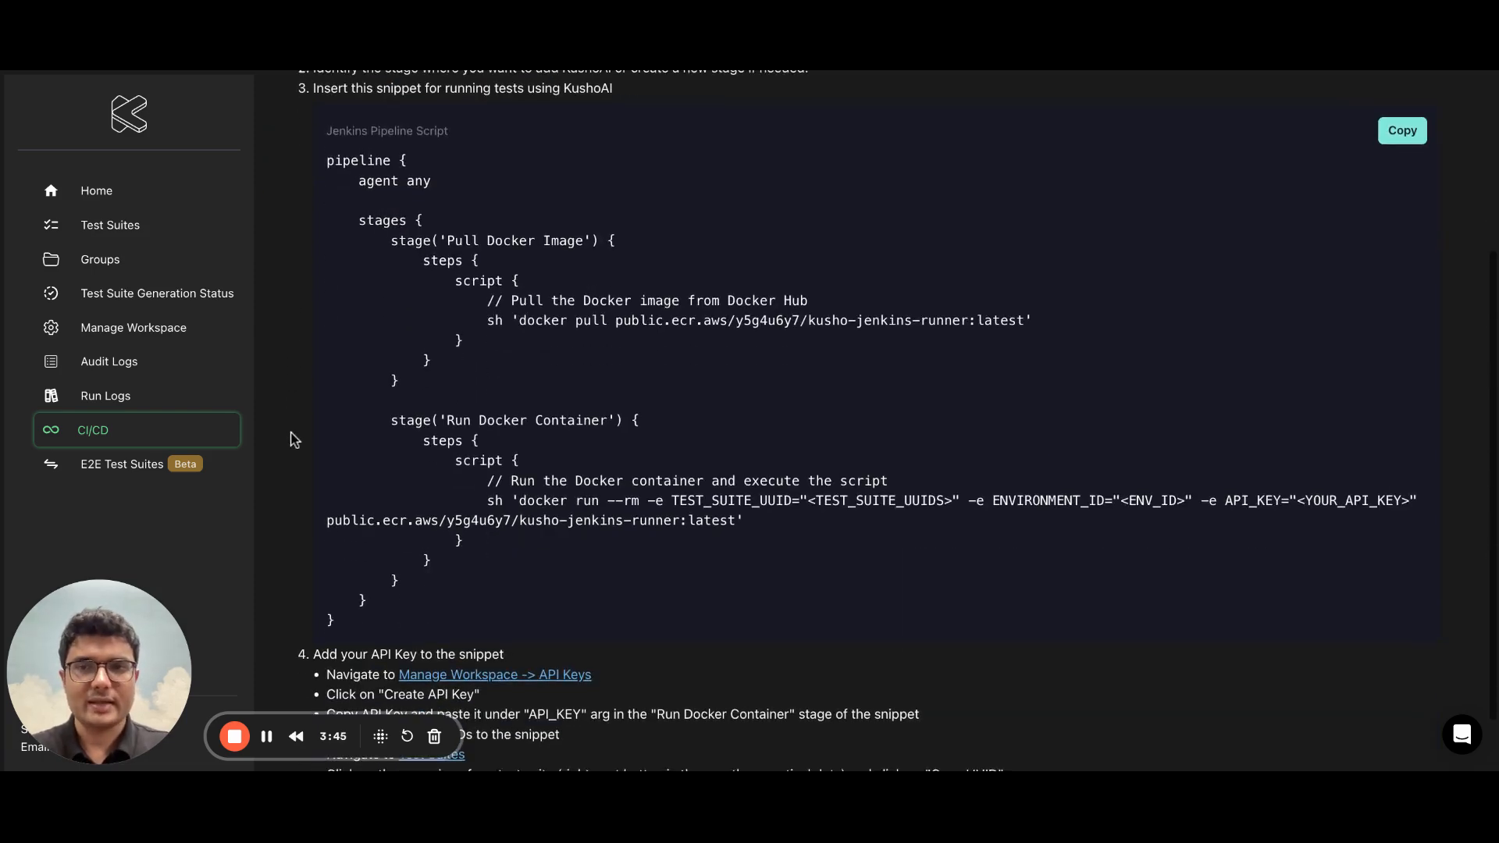
scroll(469, 470, down, 2)
scroll(469, 470, up, 3)
scroll(469, 470, up, 2)
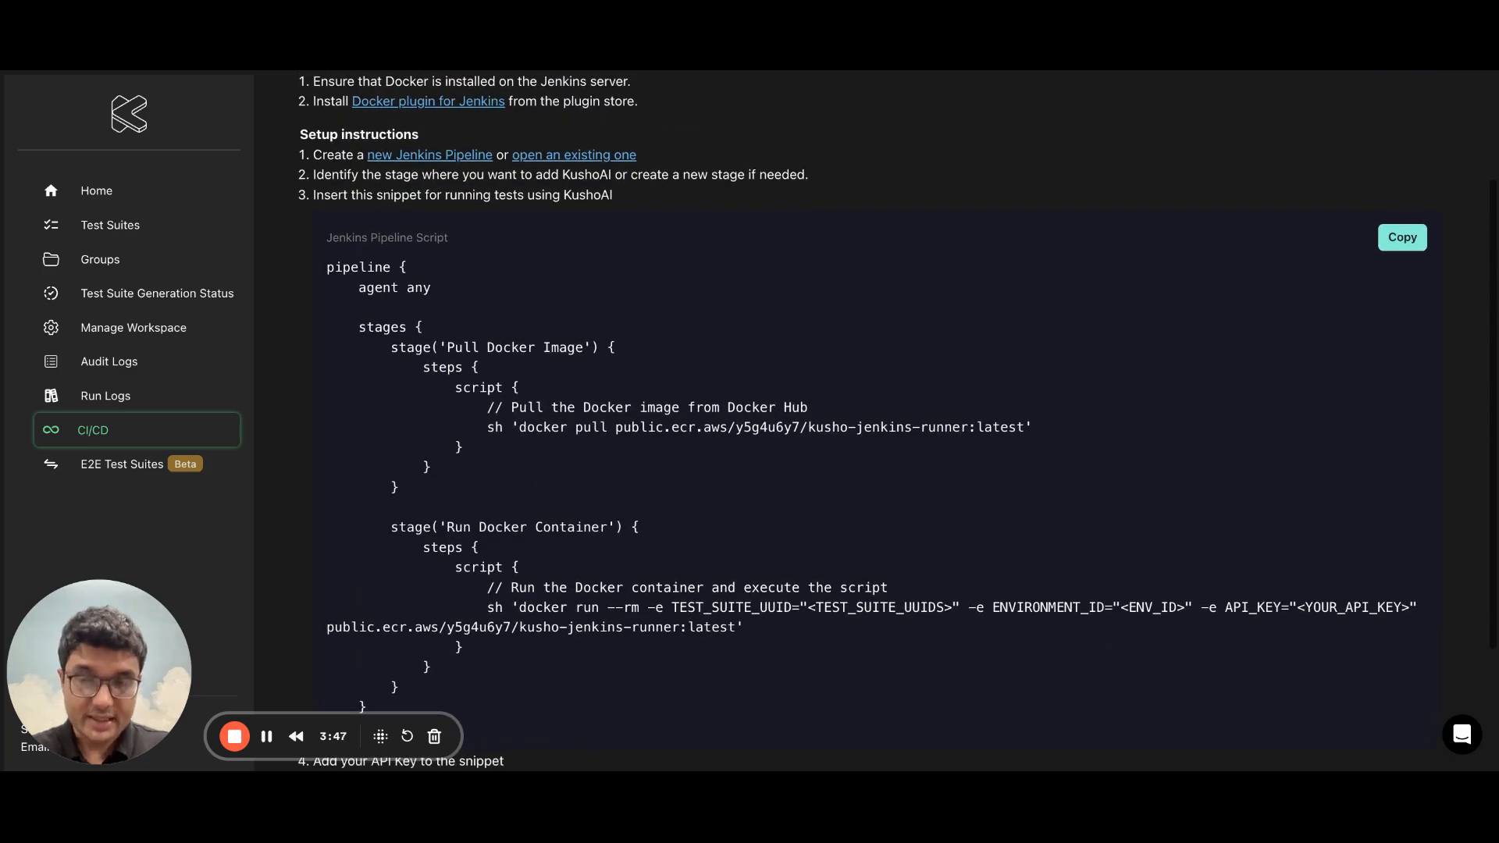
scroll(897, 422, up, 2)
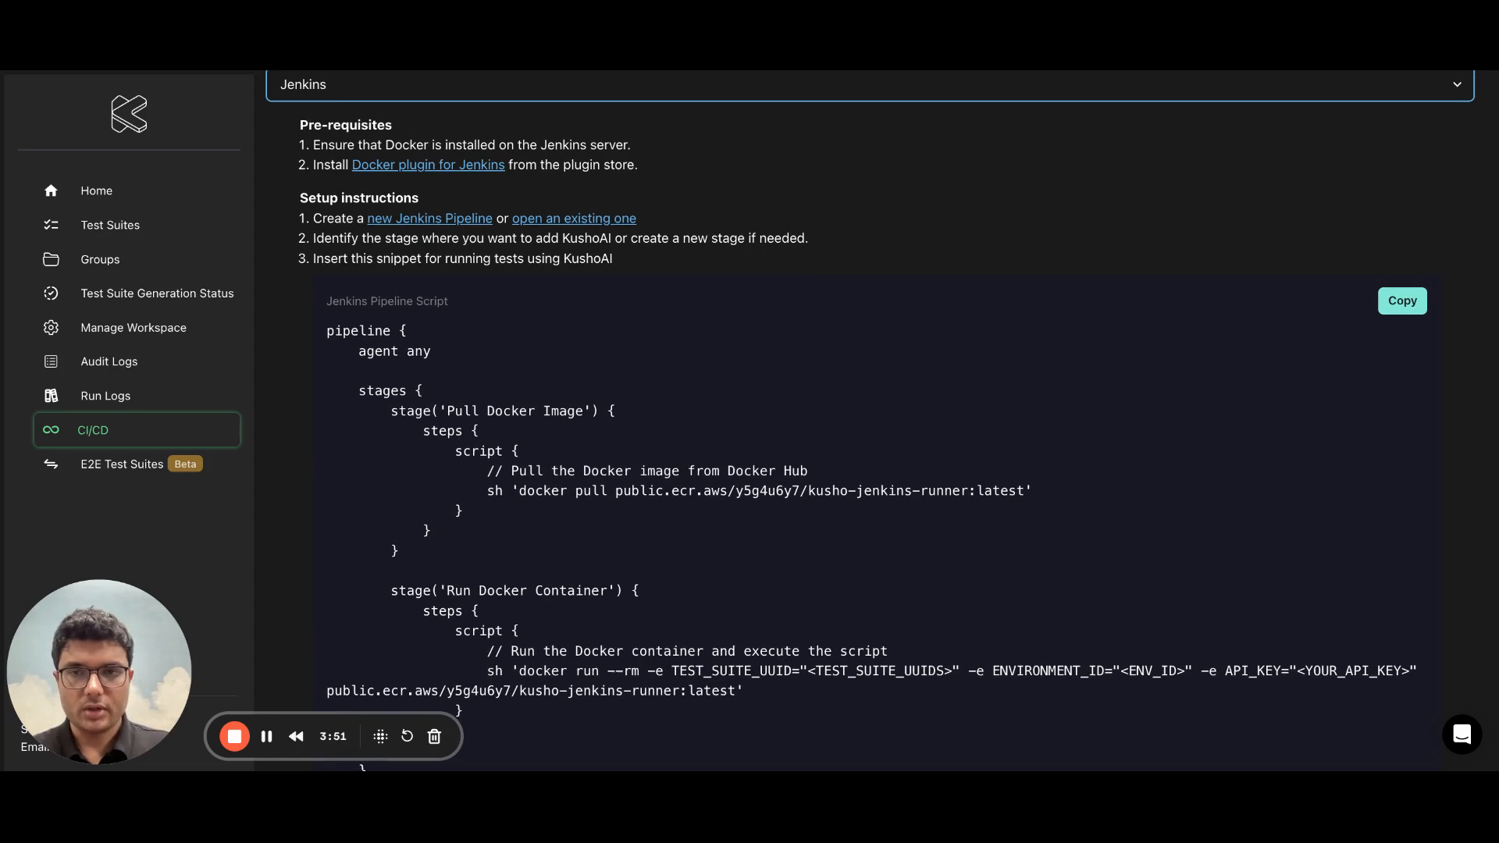
scroll(278, 417, up, 2)
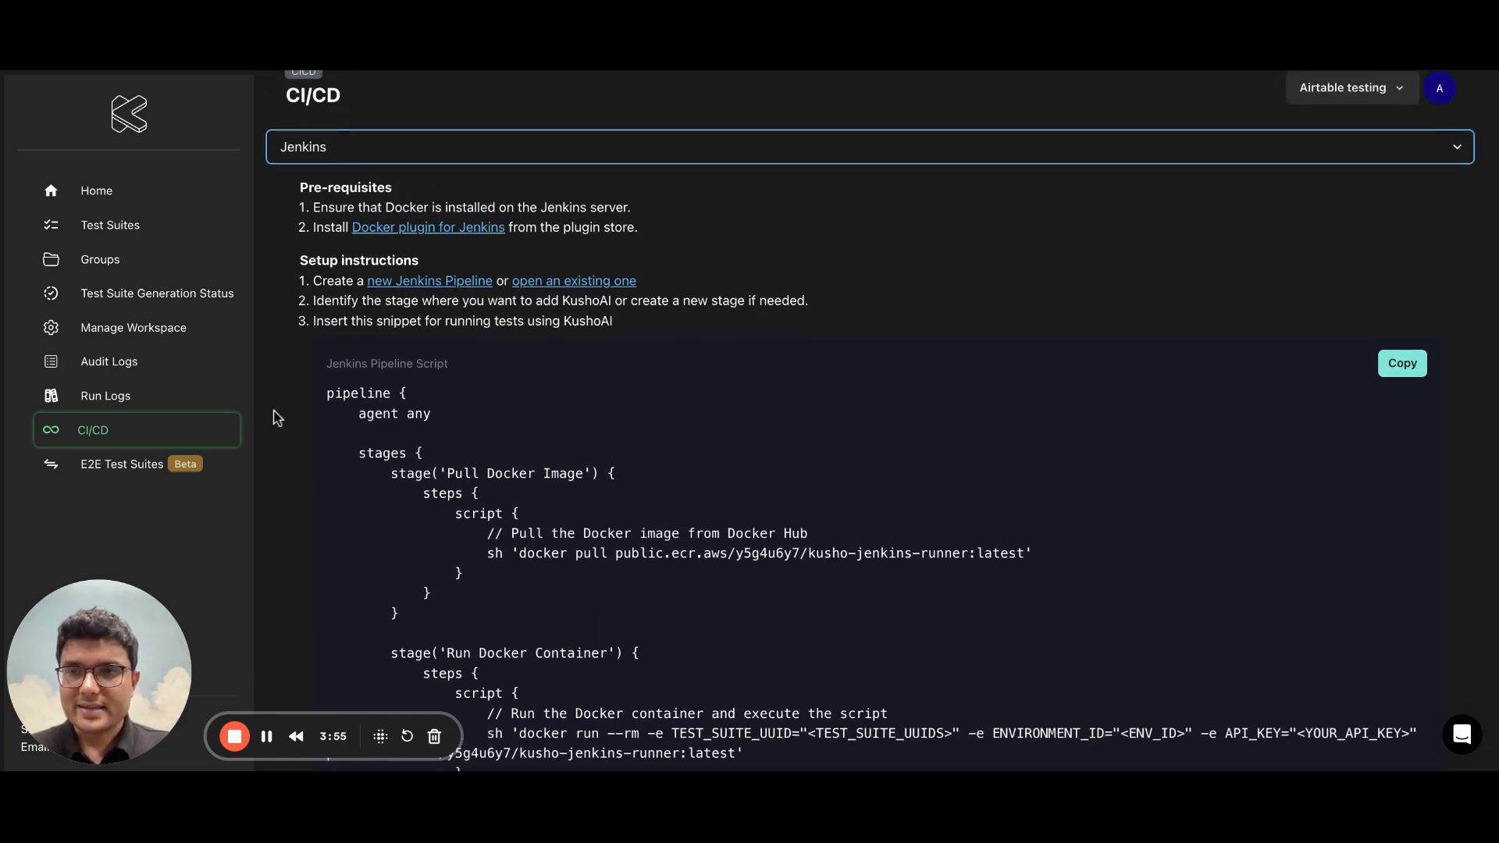
- Create a test suite group named "Service 1" with no description
click(105, 265)
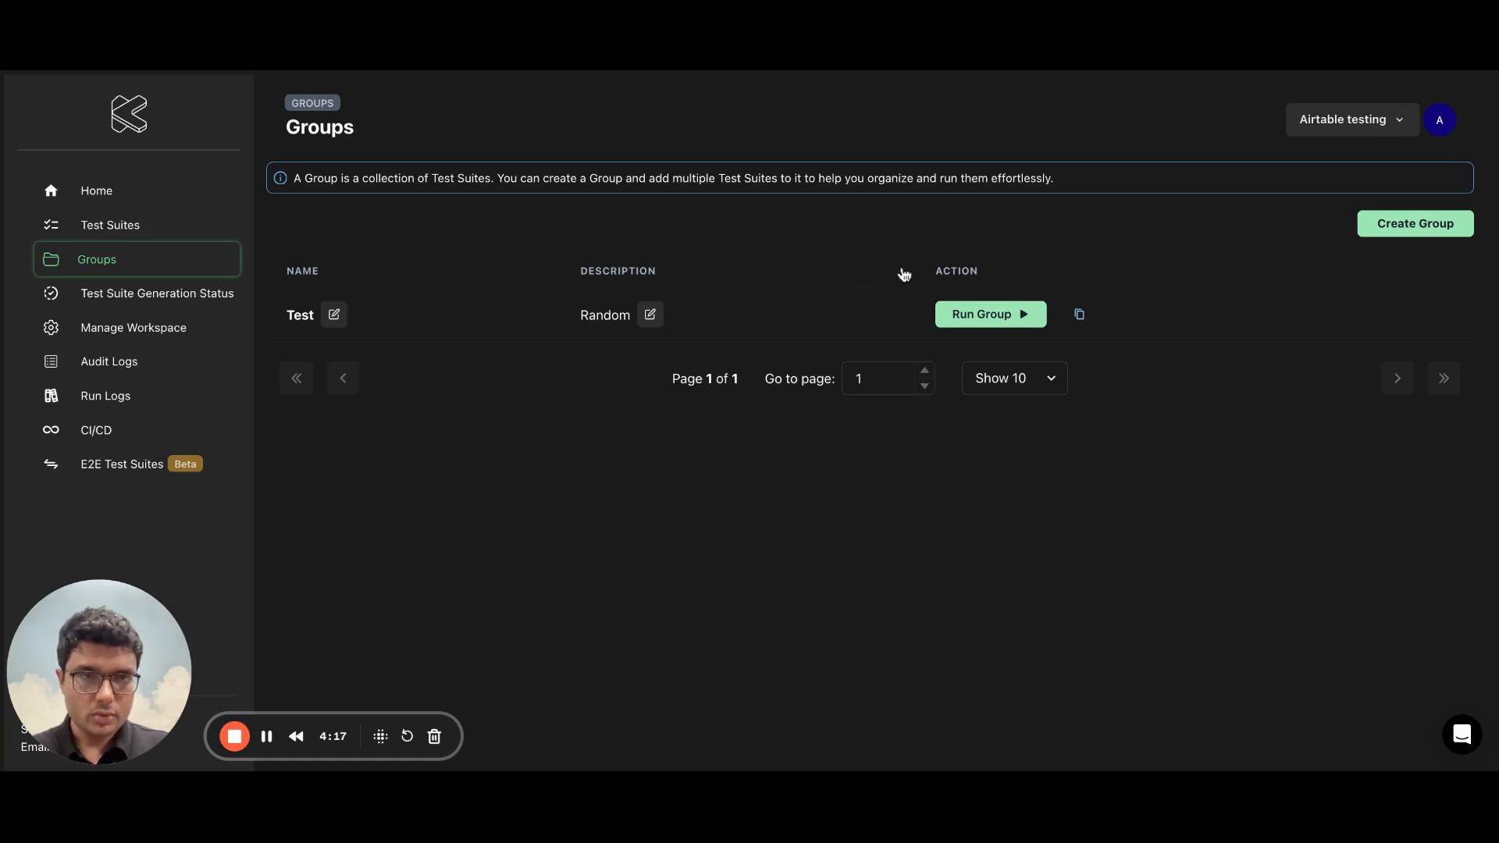
click(1376, 226)
click(696, 244)
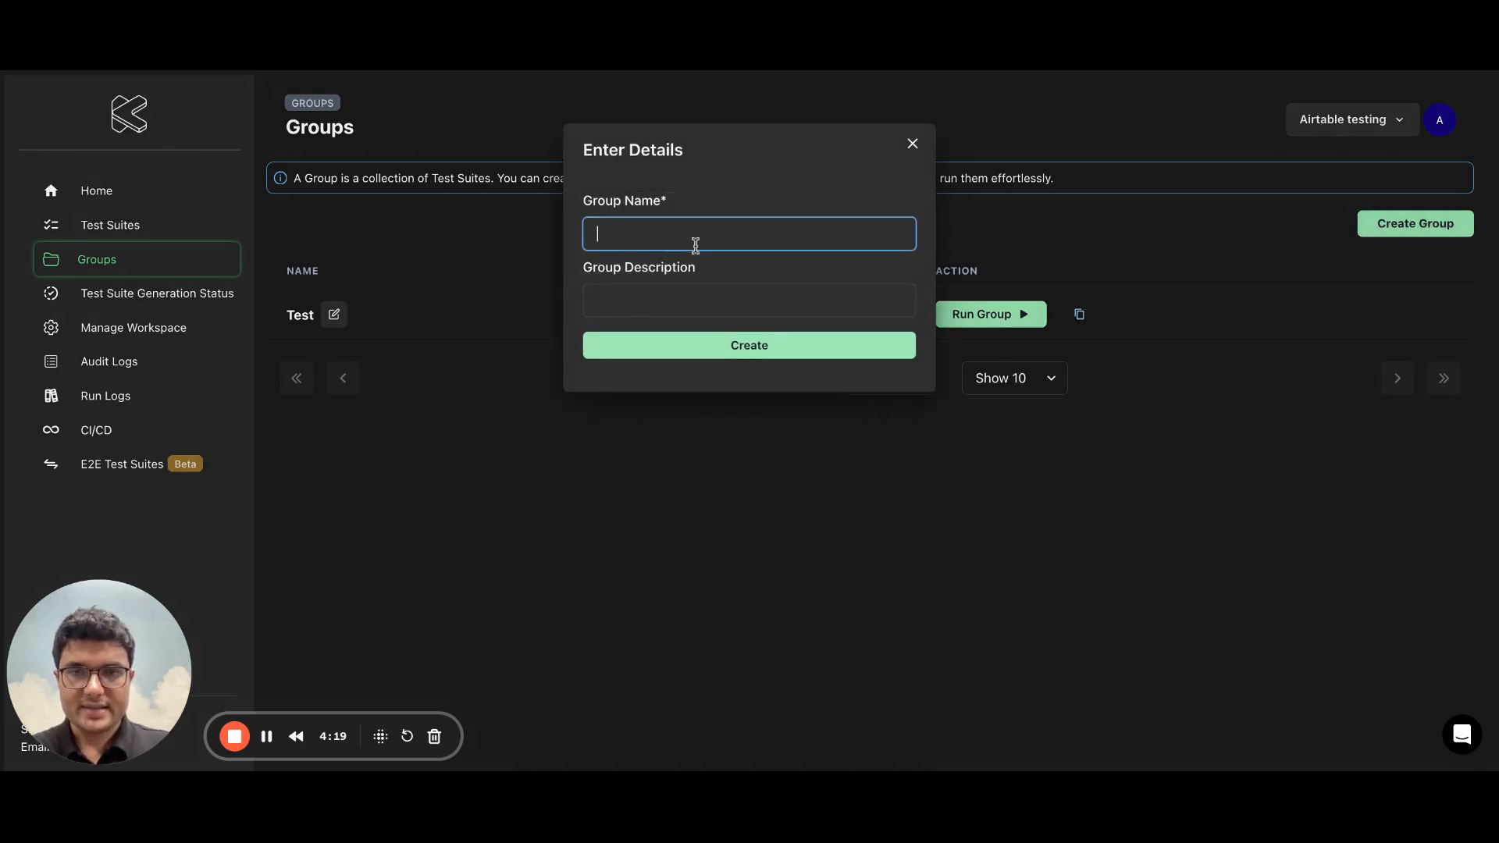
text(Serbi)
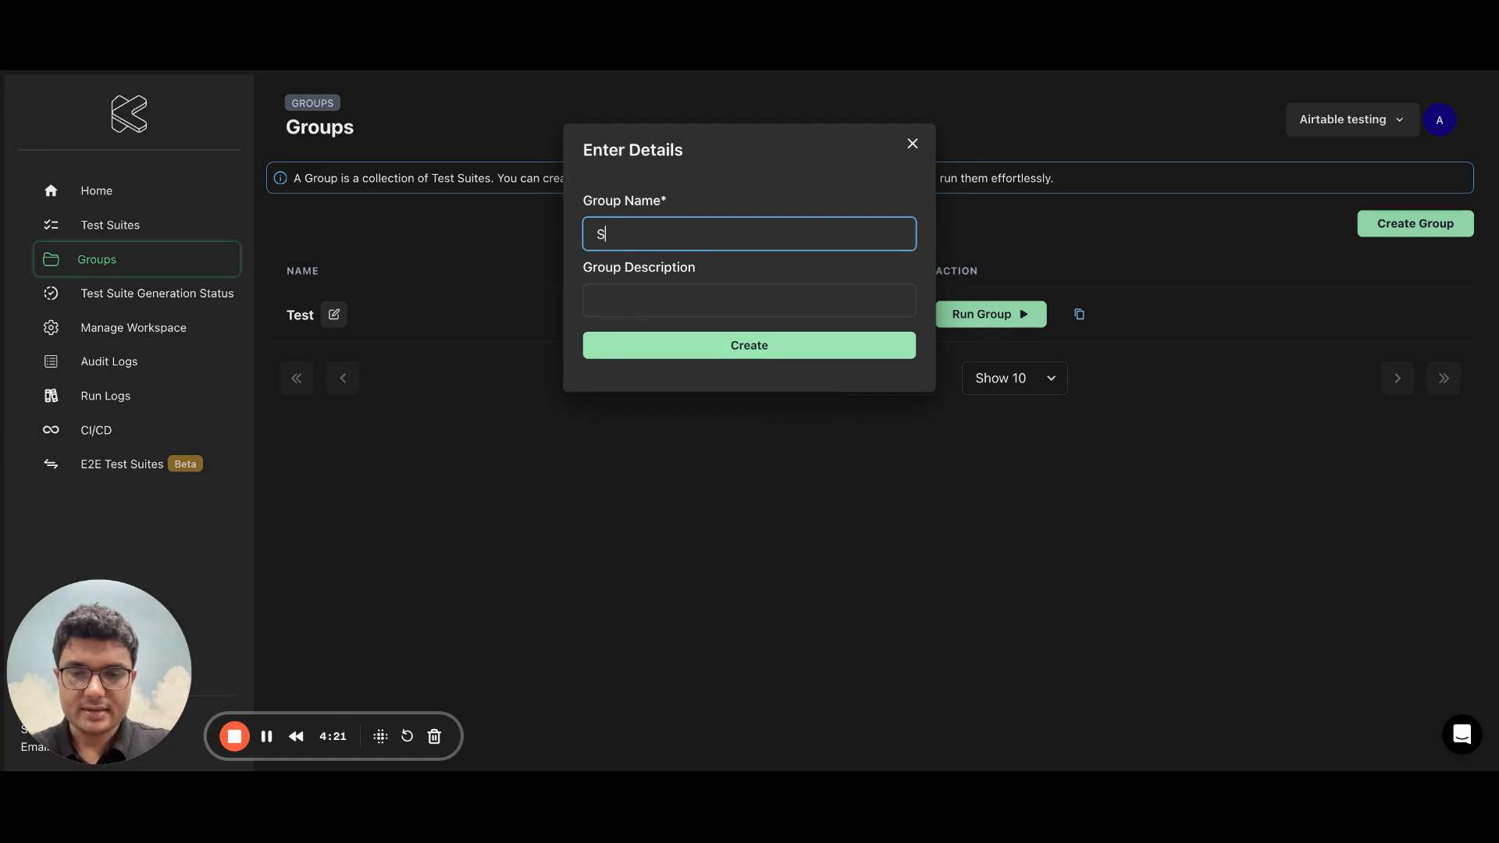
key(BackSpace)
key(BackSpace)
text(vice 1)
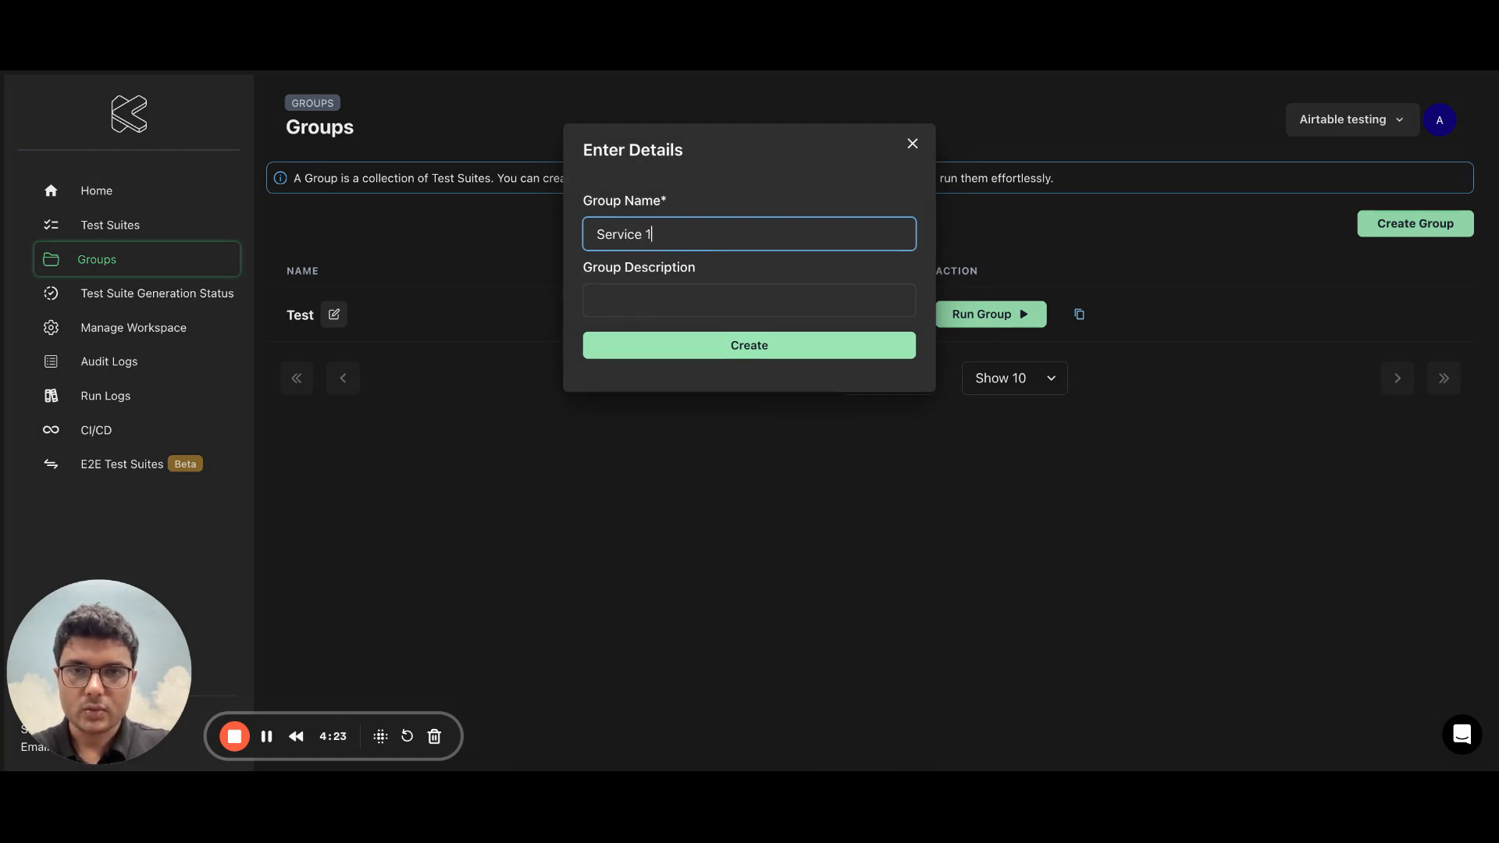
click(686, 300)
click(648, 353)
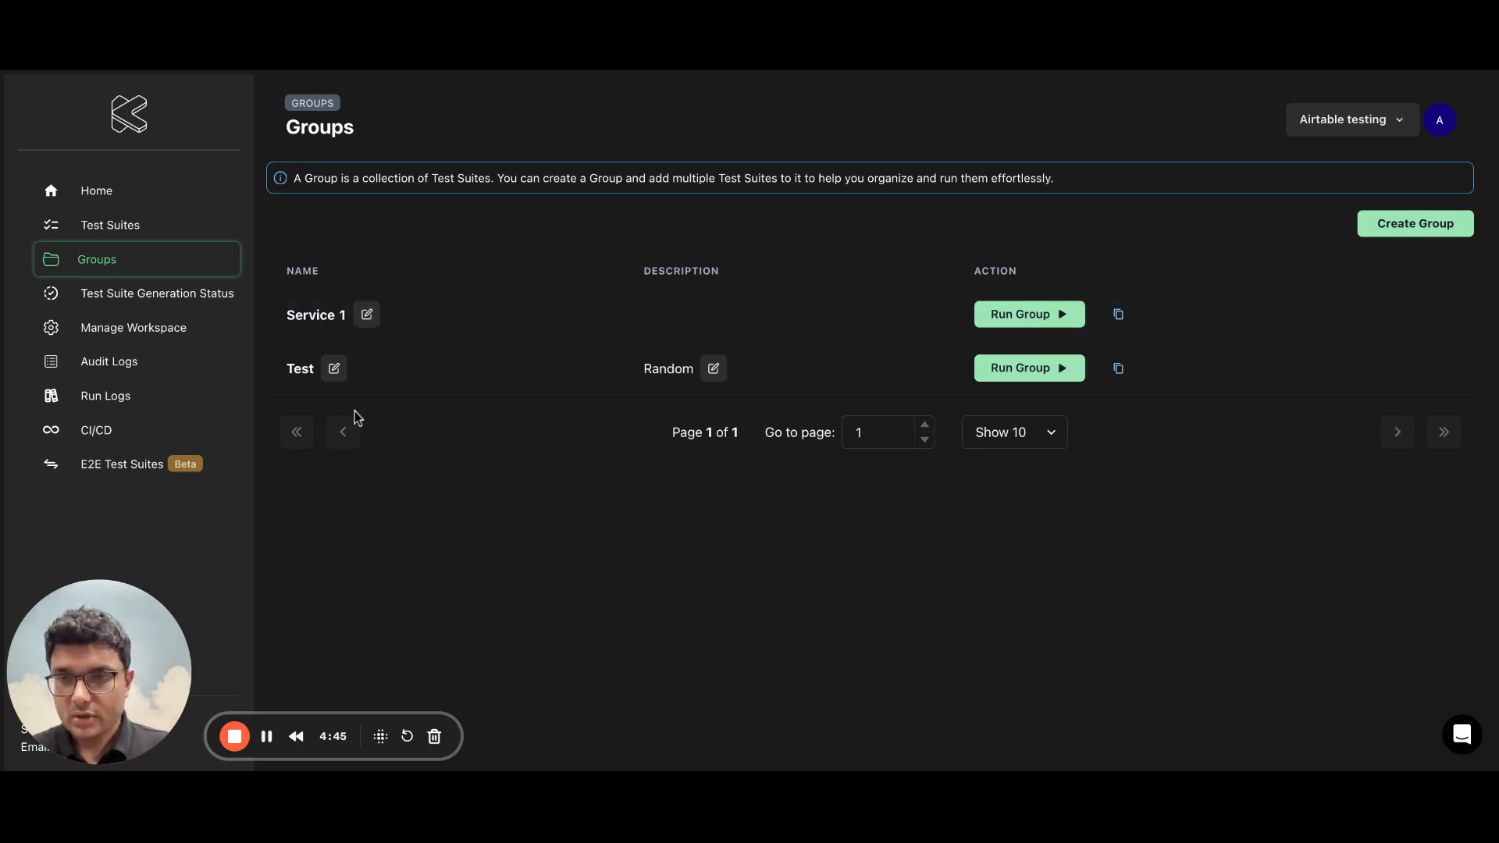
- Review the workspace's members, API keys and environments in the workspace management settings
click(153, 331)
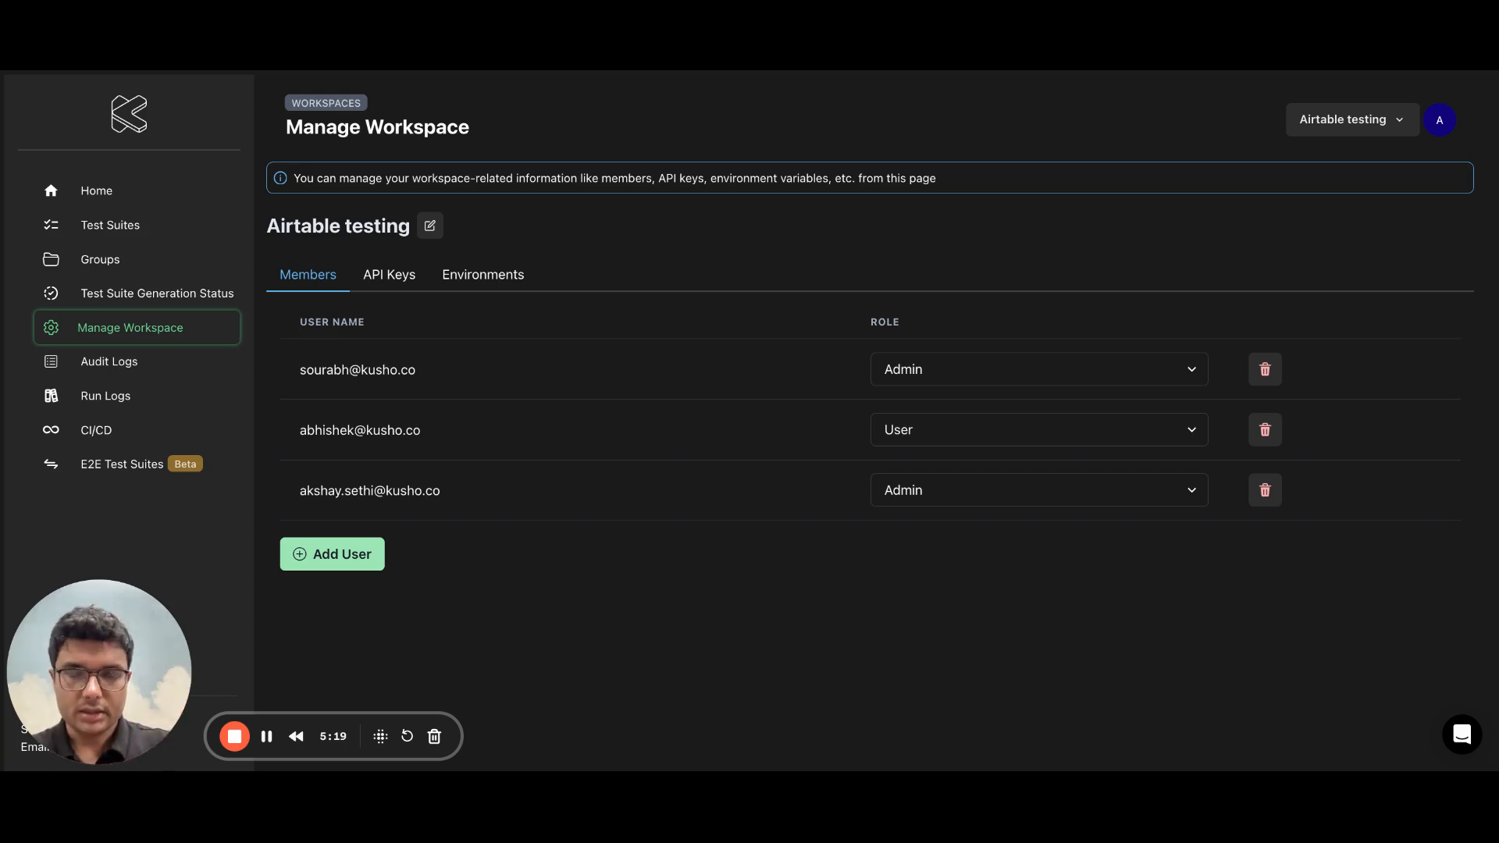
click(397, 279)
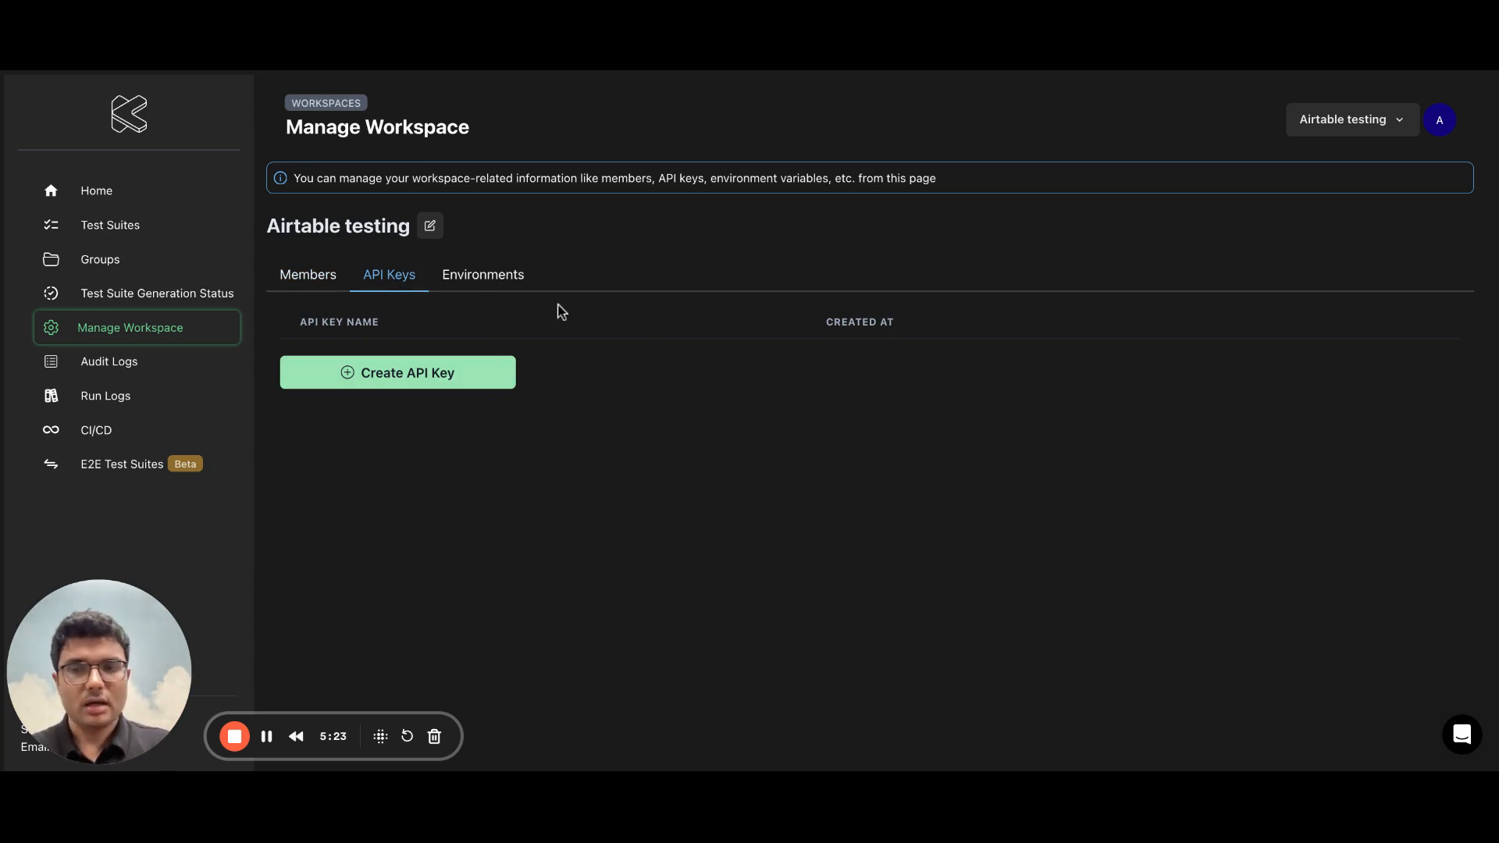
click(497, 282)
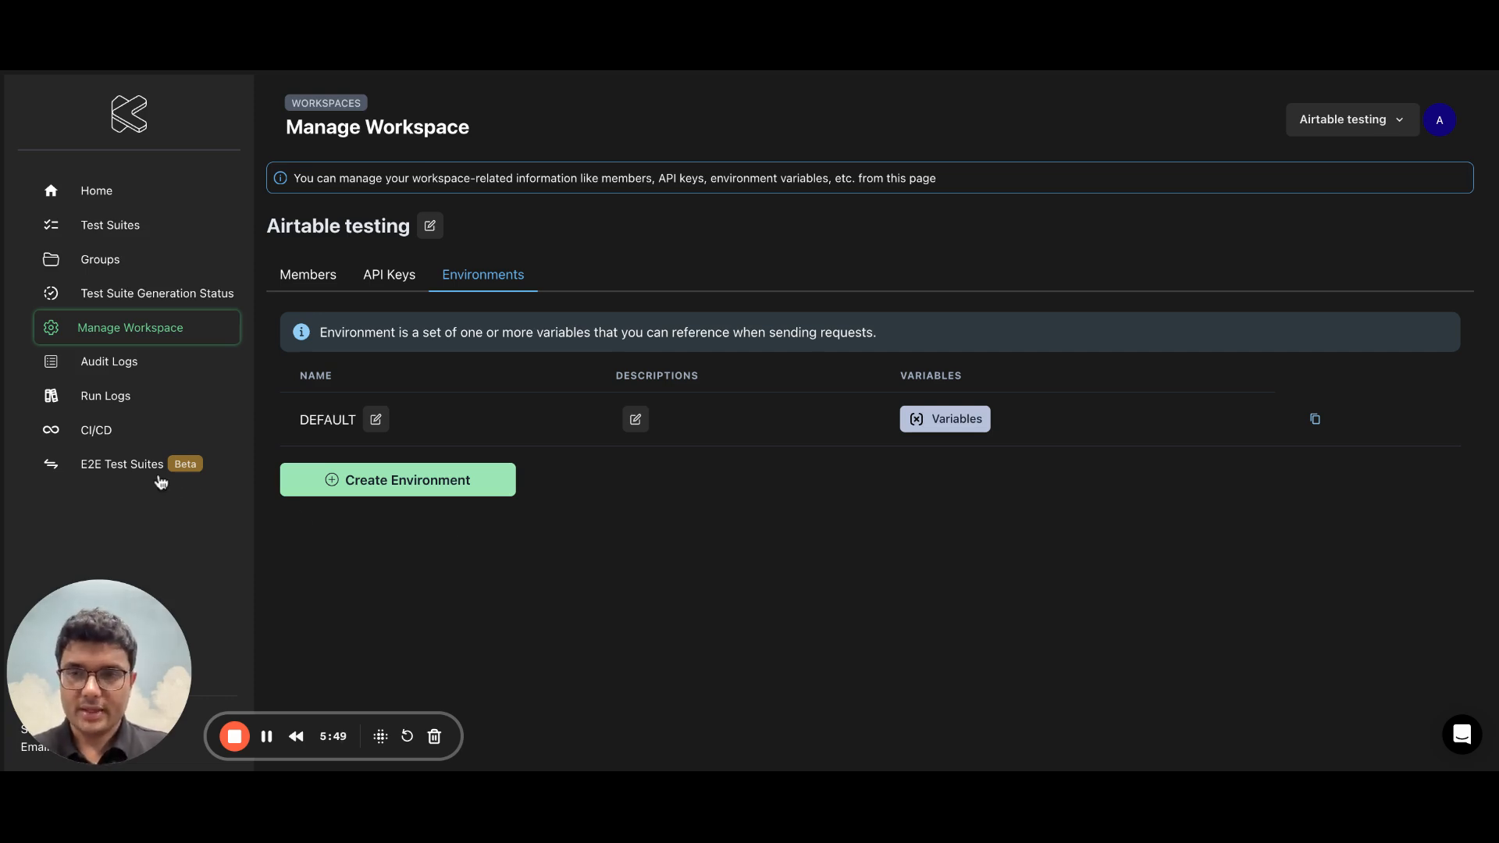
- Create an E2E test suite named "Bank account creation workflow" without a description
click(125, 462)
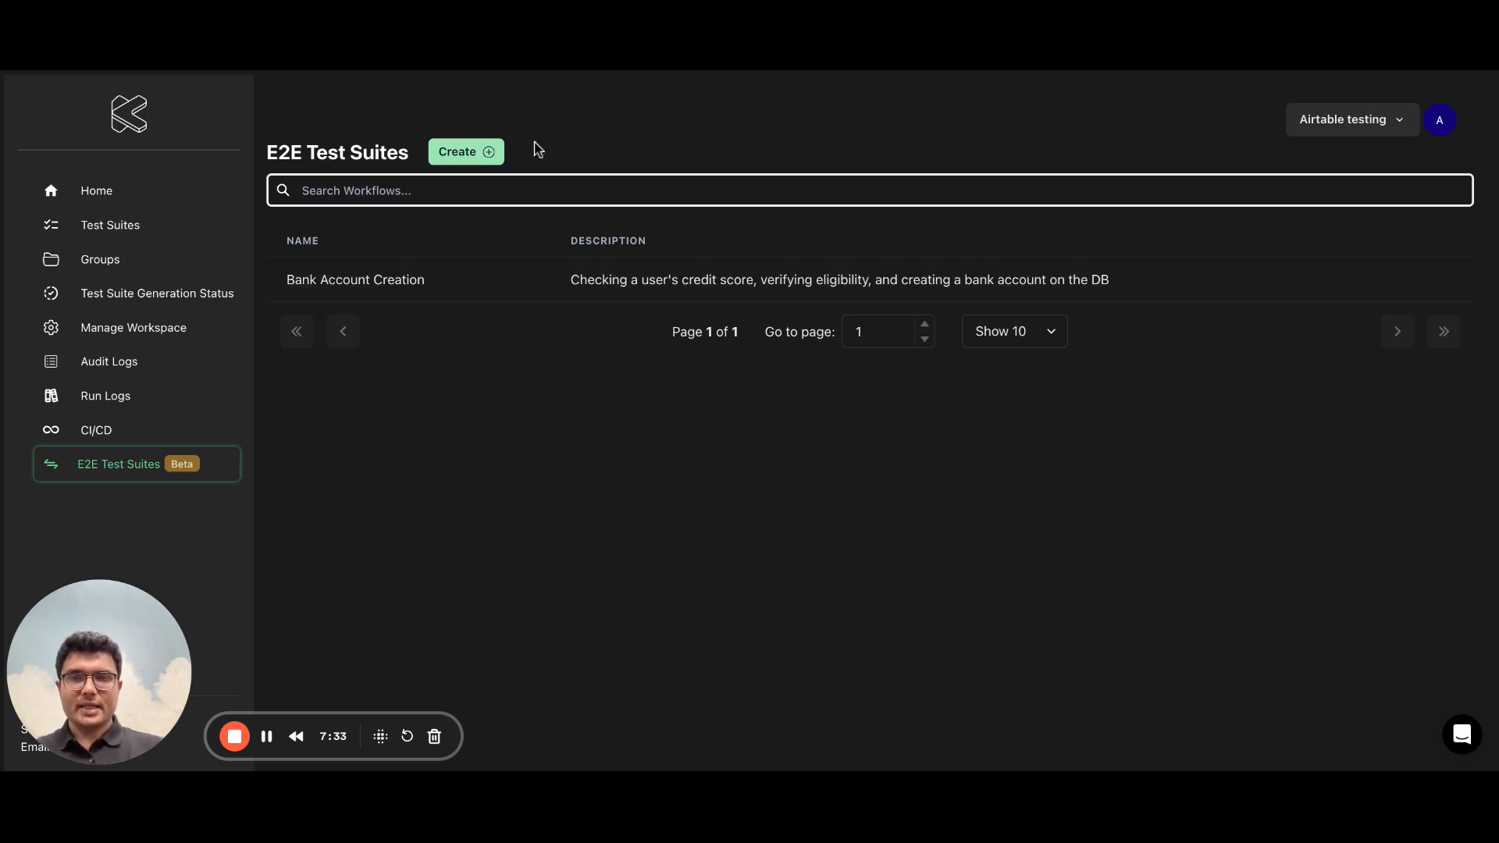
click(476, 156)
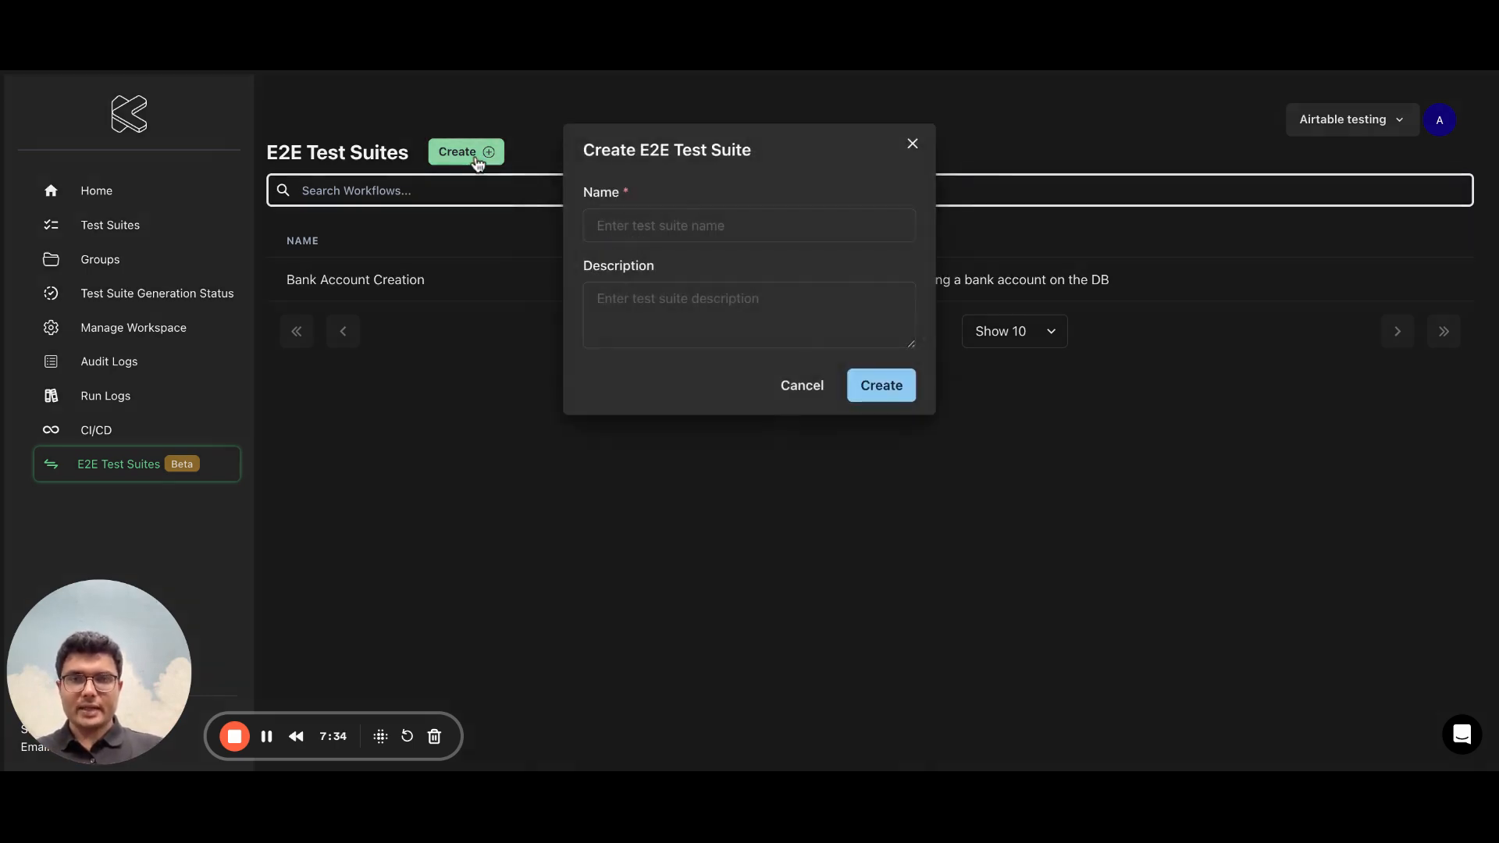
click(668, 219)
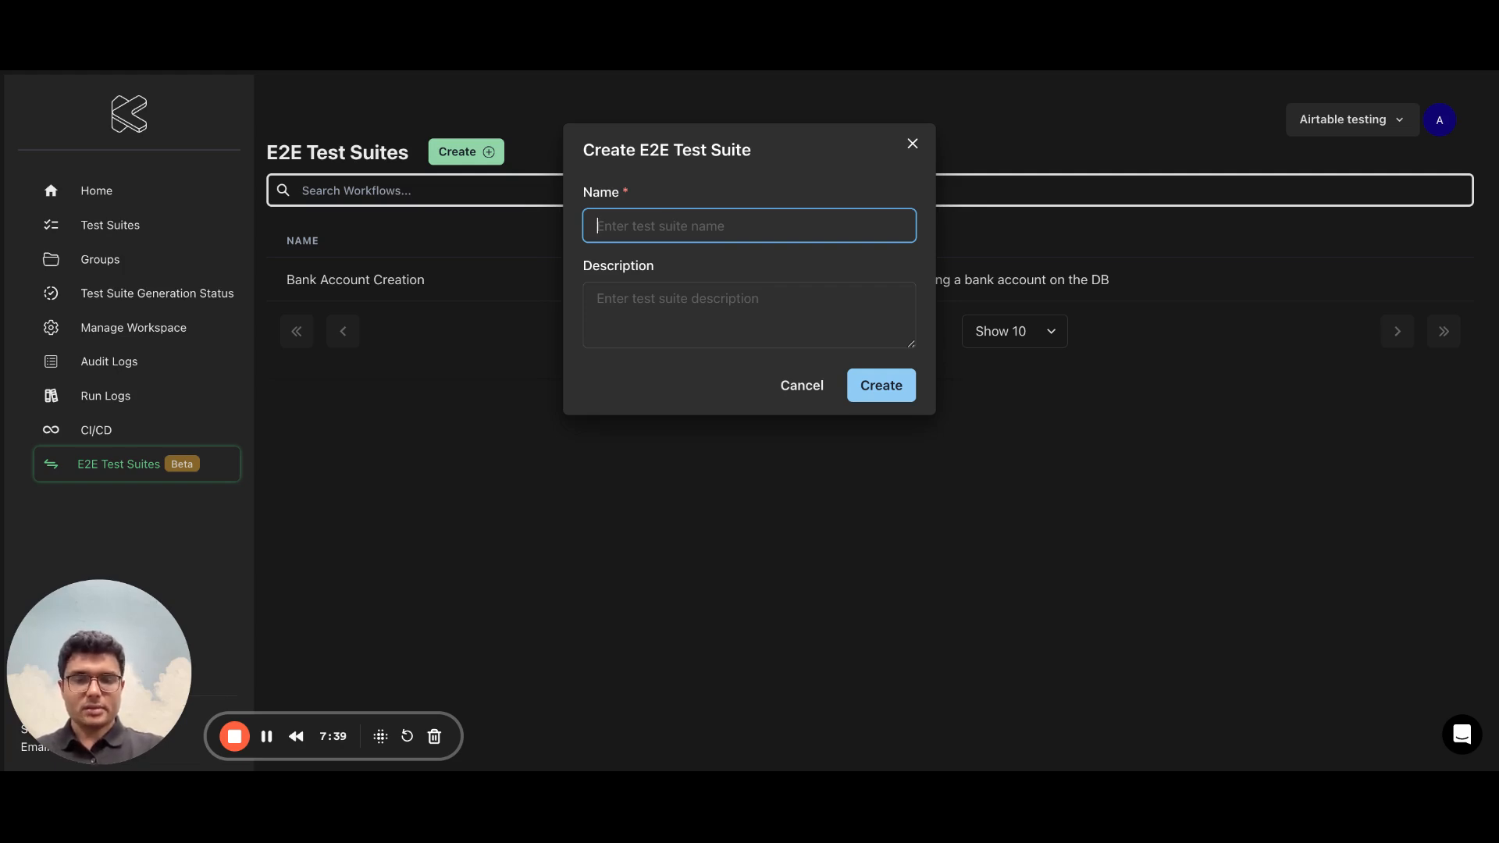
text(Bank accou)
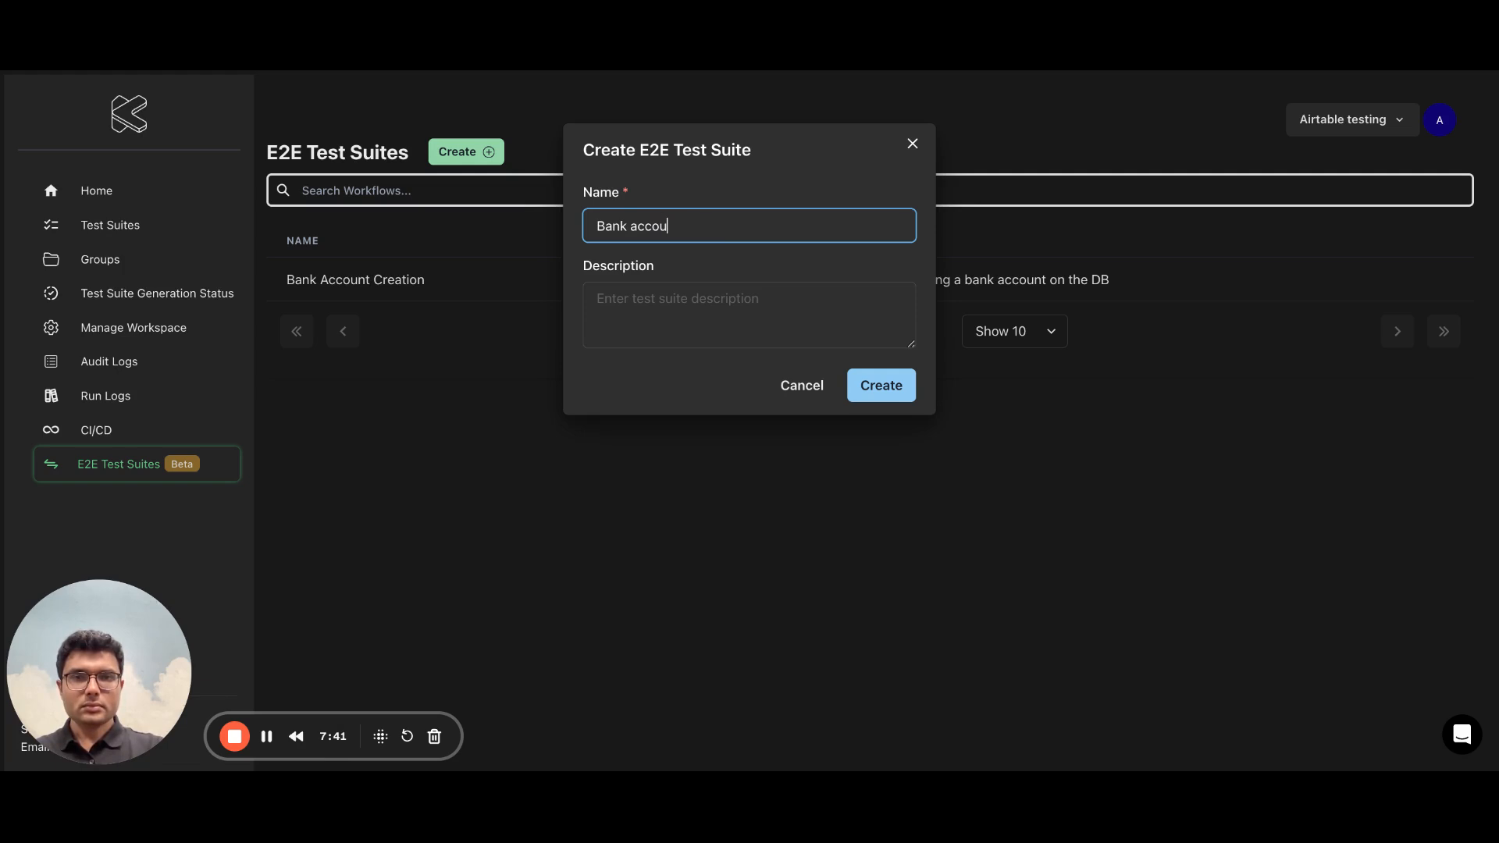
text(nt creation workflow)
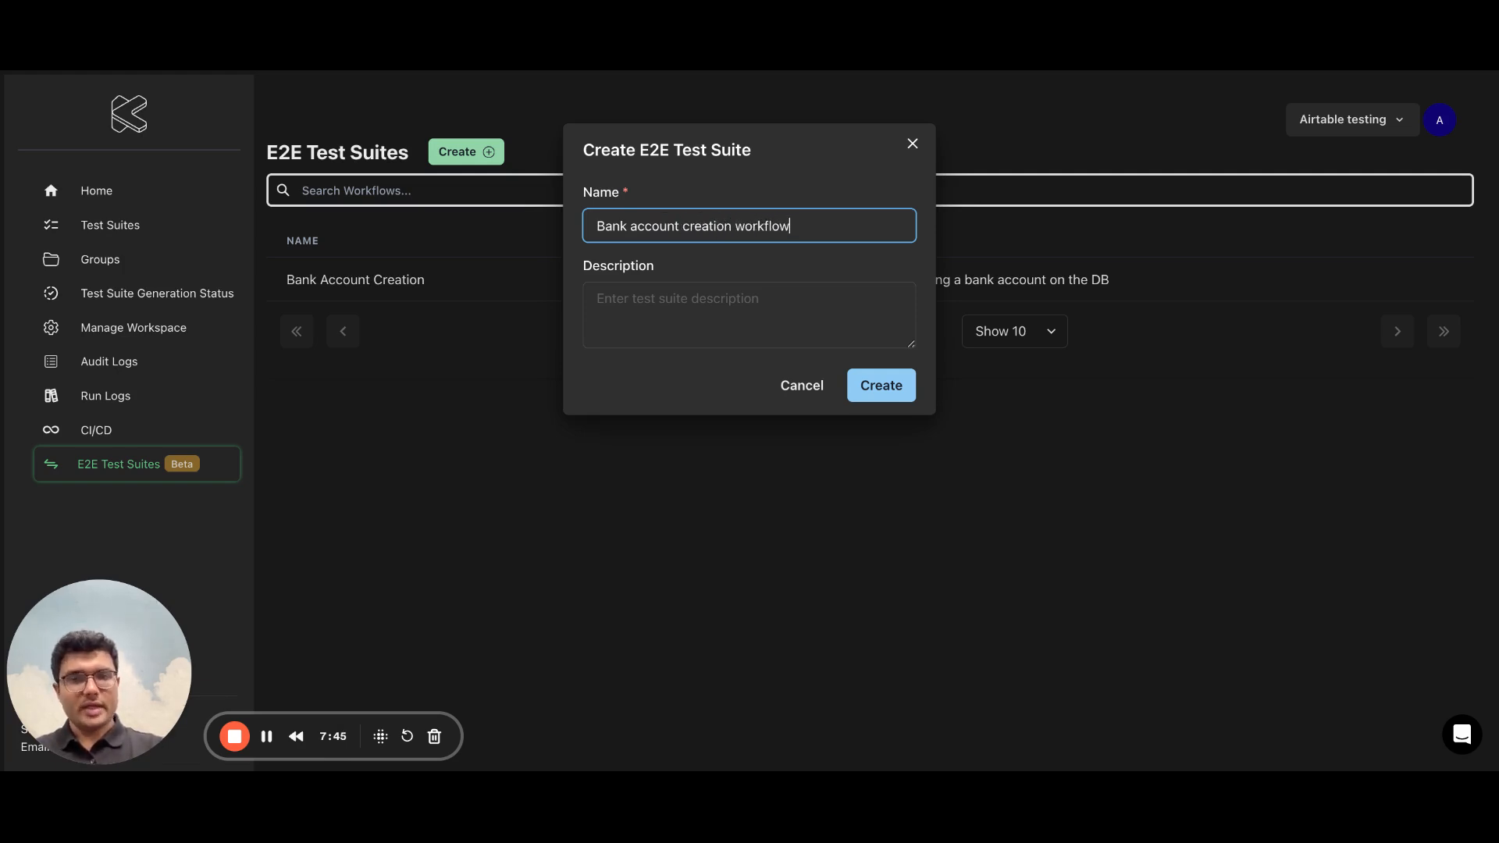
click(781, 303)
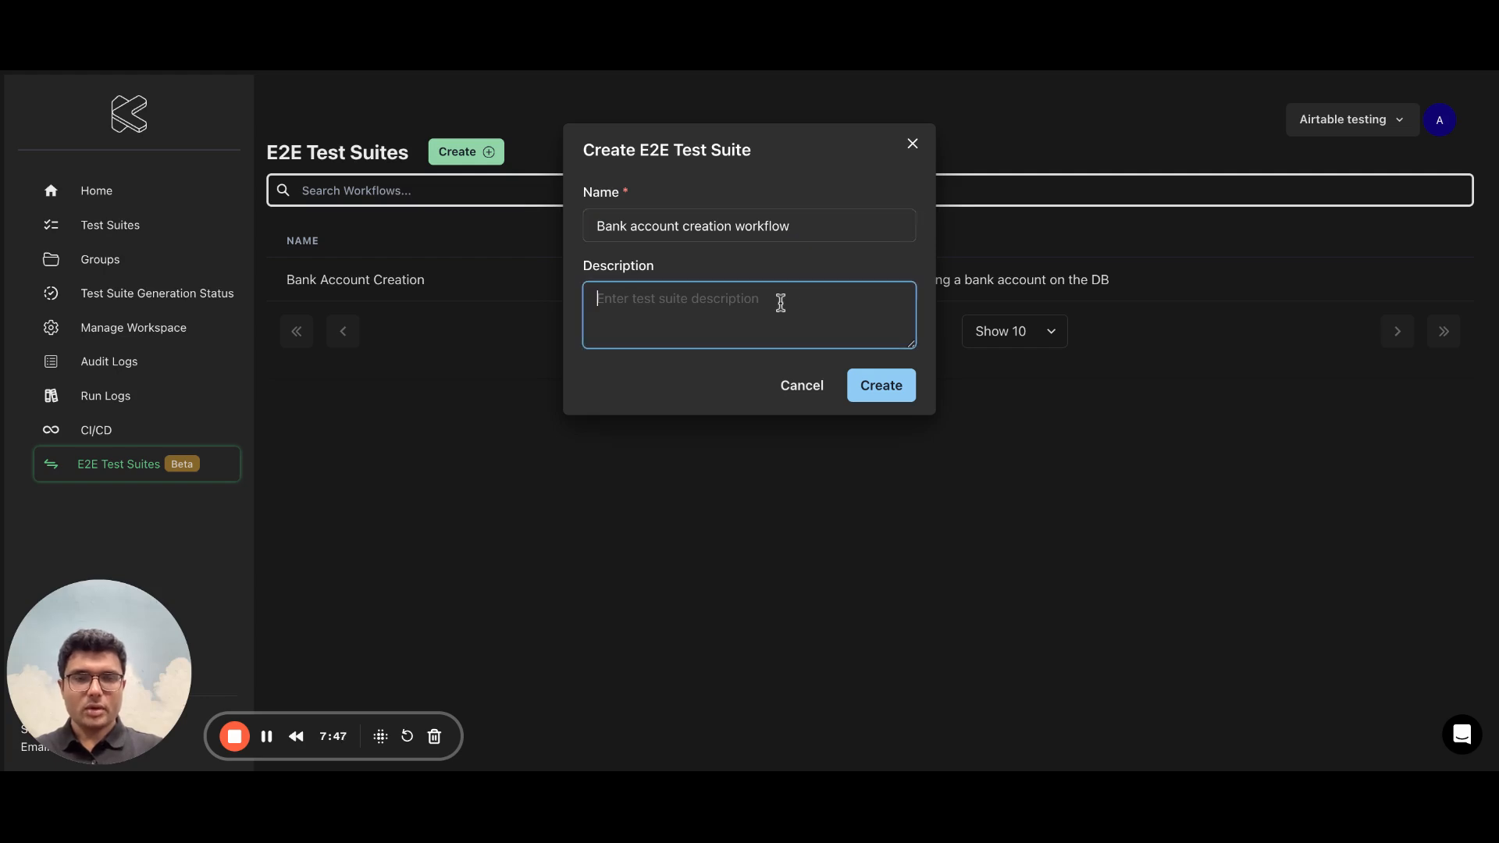
click(890, 398)
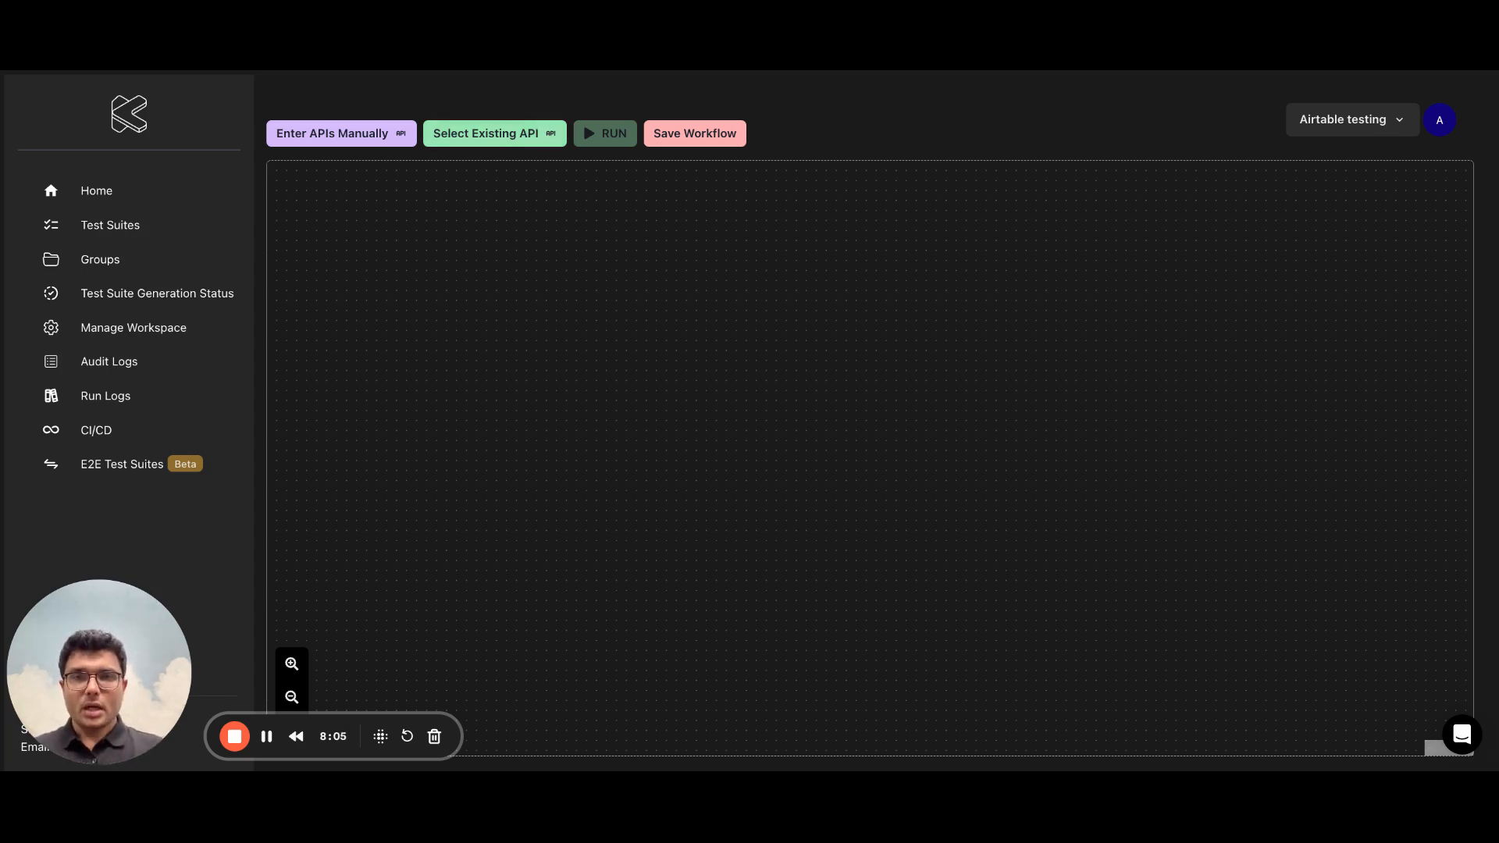
- Add the existing API "Create Account and Customer Details" to the empty workflow
click(491, 148)
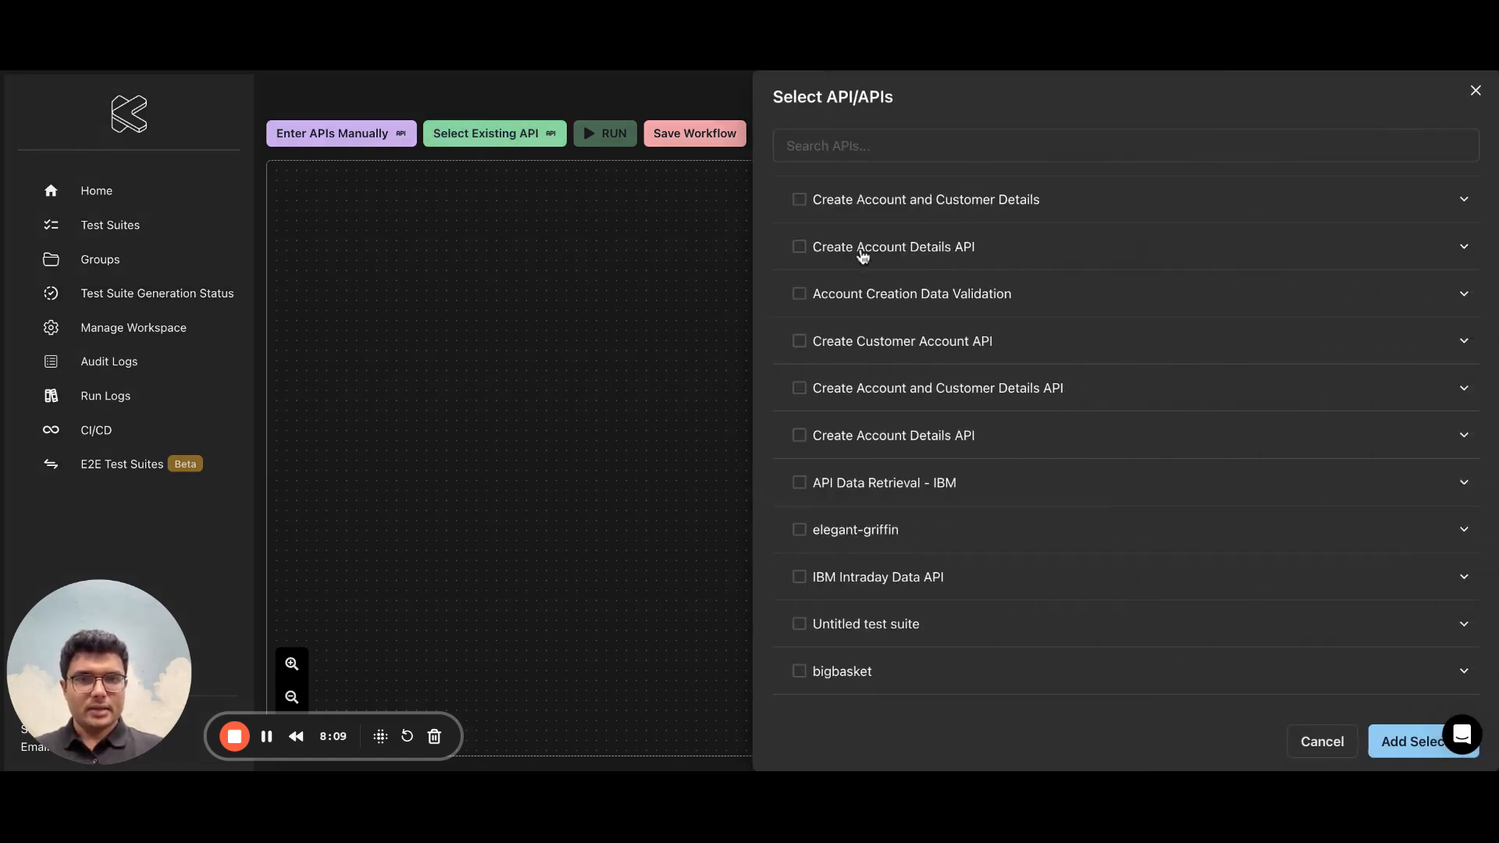
click(900, 205)
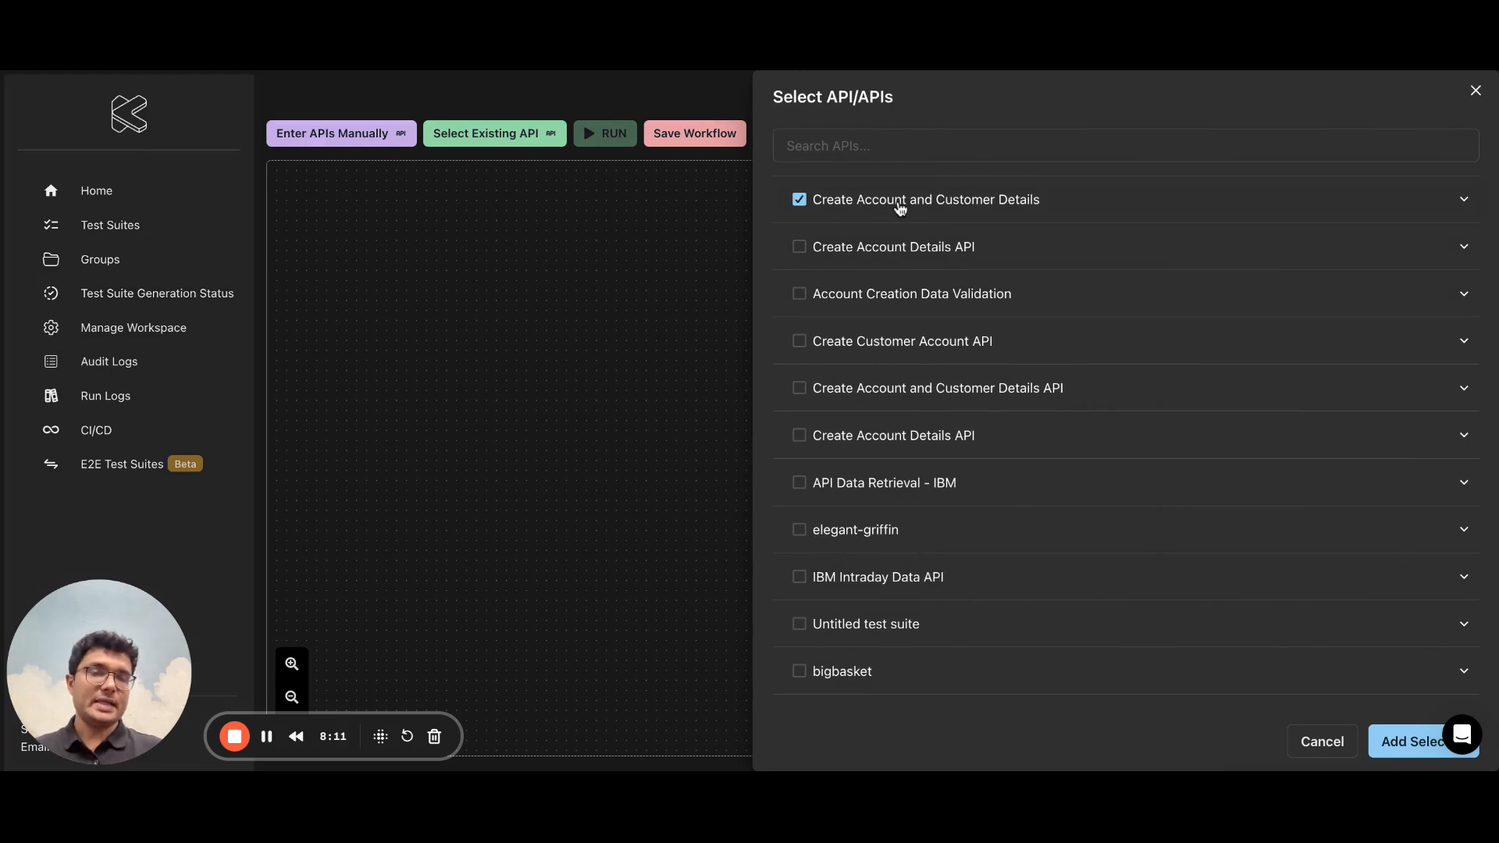
click(1410, 742)
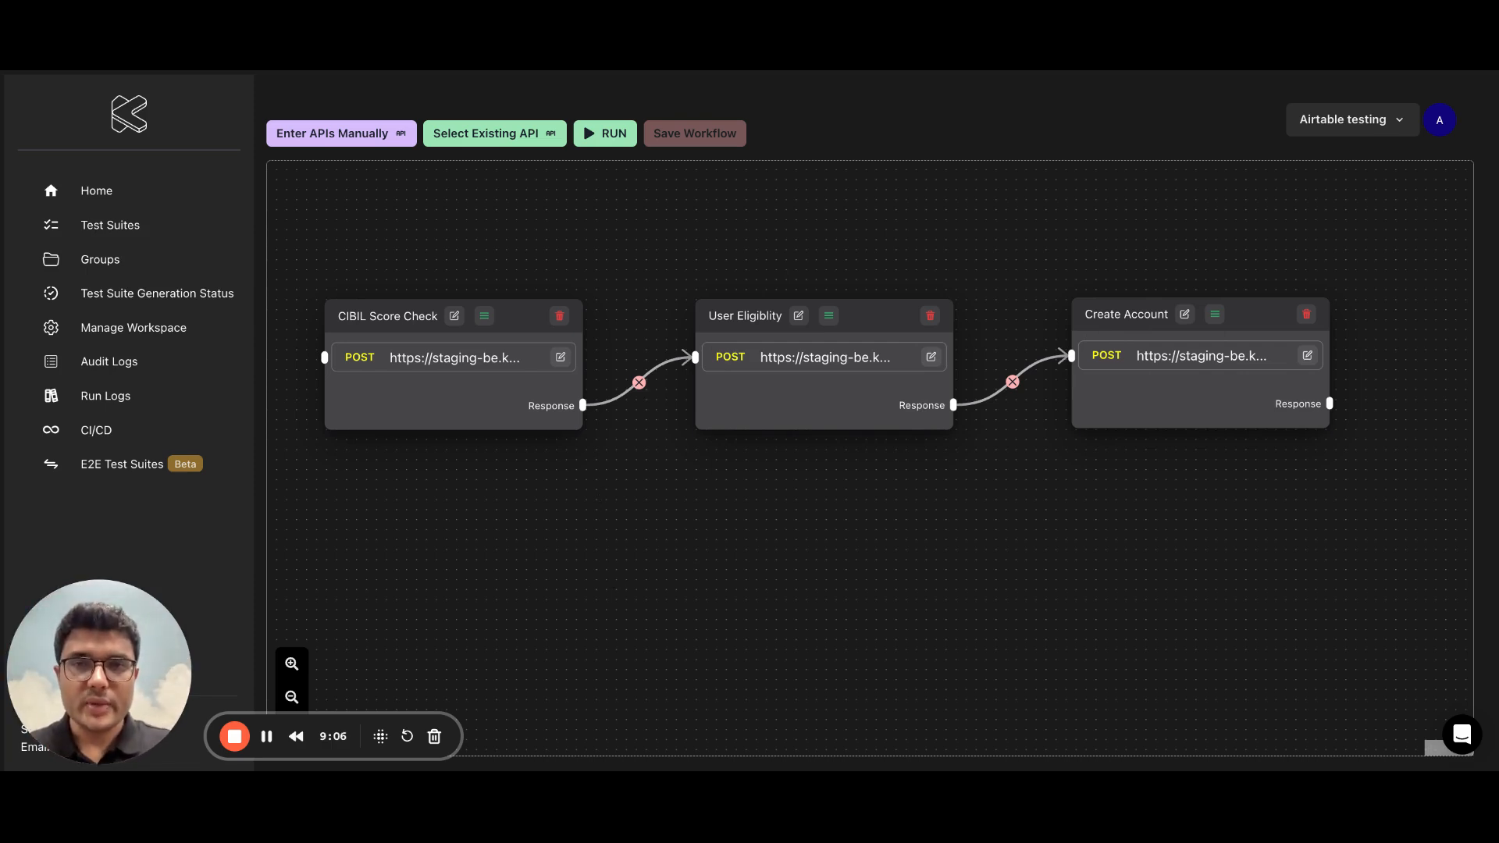
- Examine the list of test cases for the CIBIL Score Check node and close it
click(485, 319)
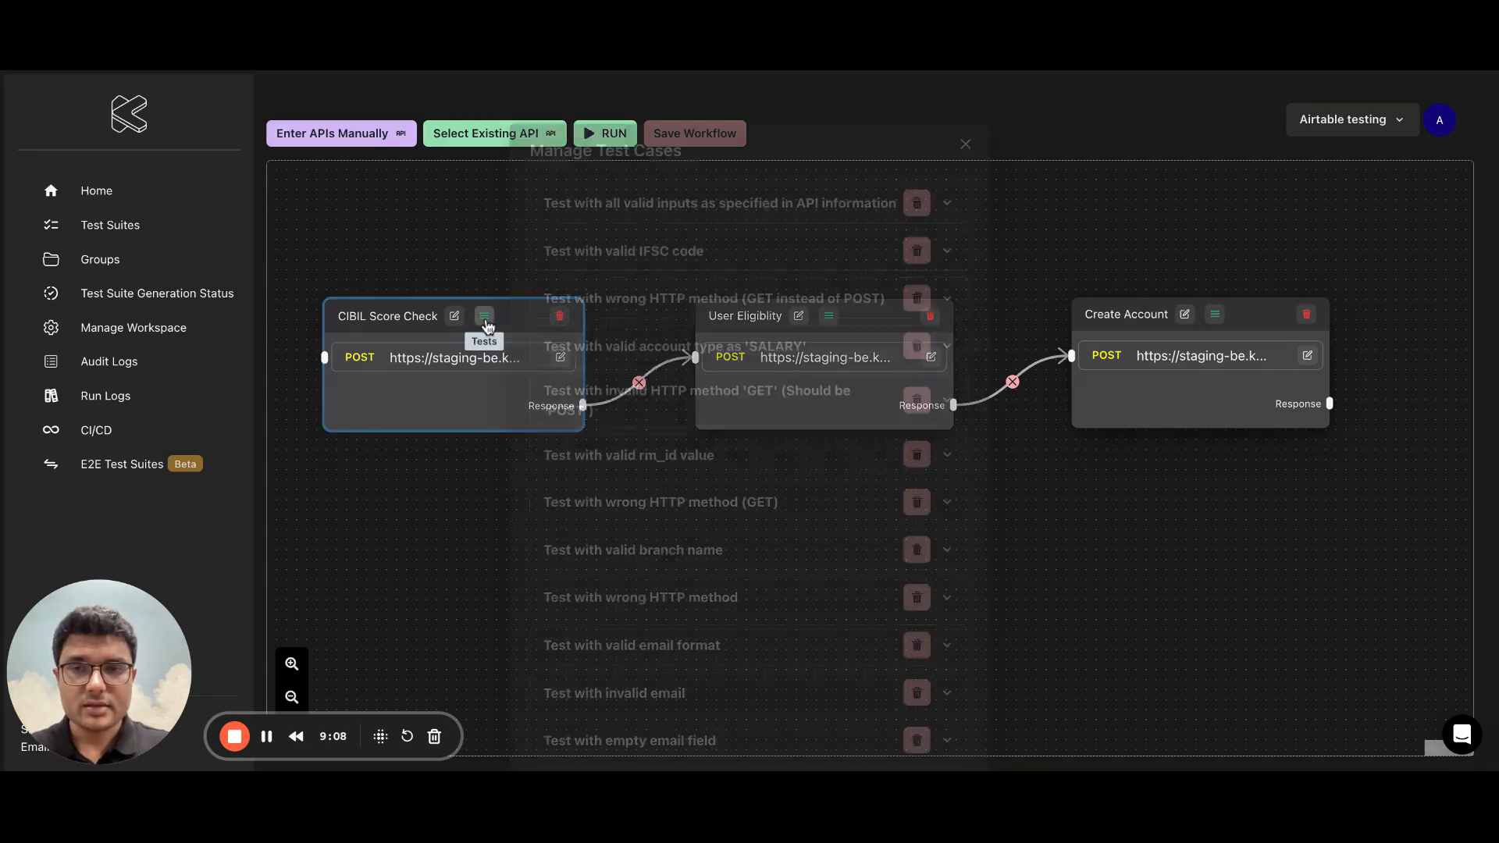
scroll(726, 428, down, 5)
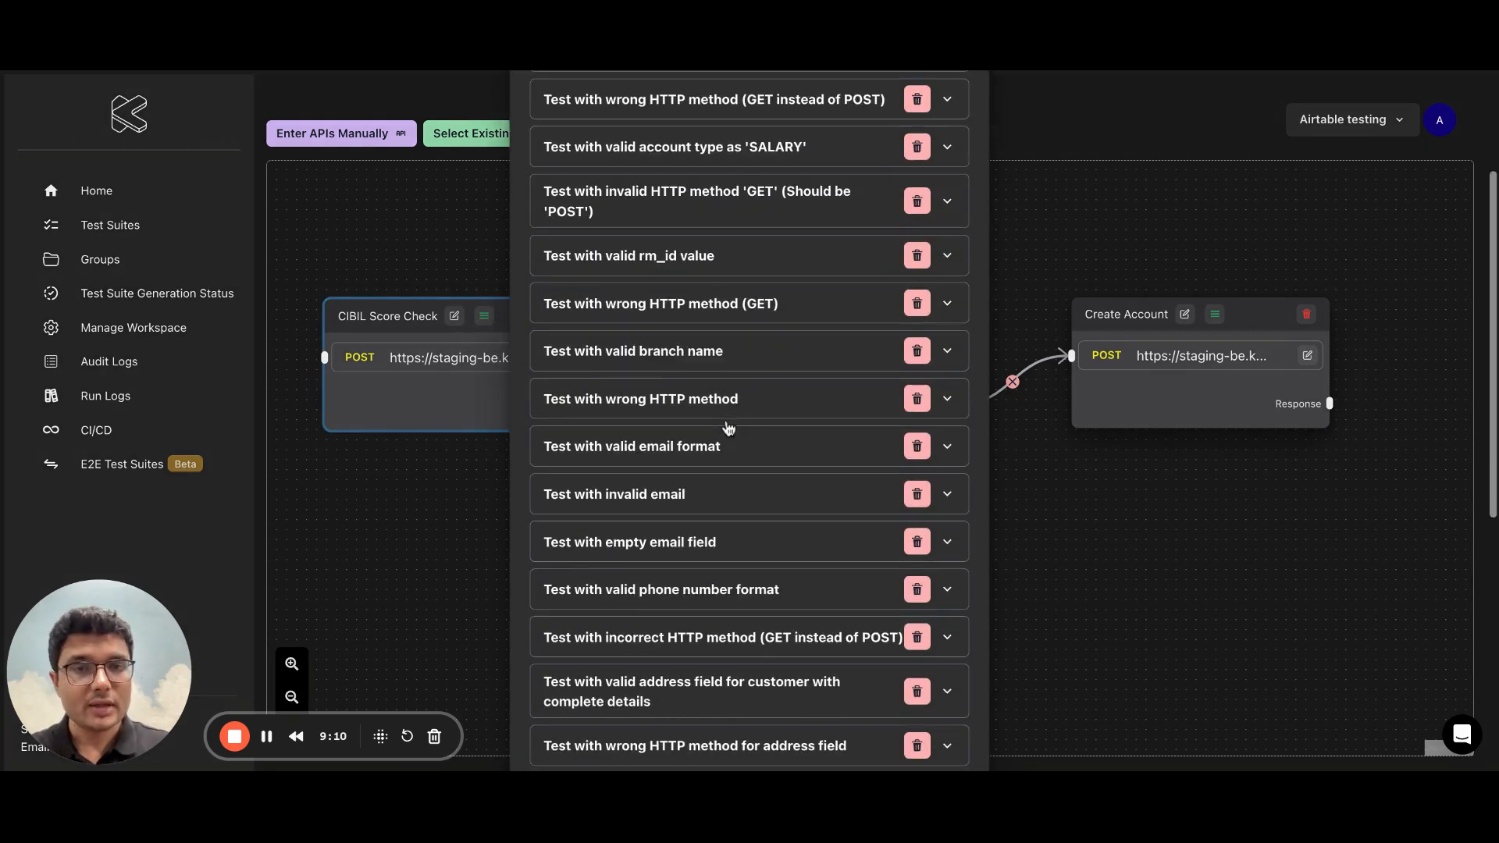
scroll(726, 428, down, 2)
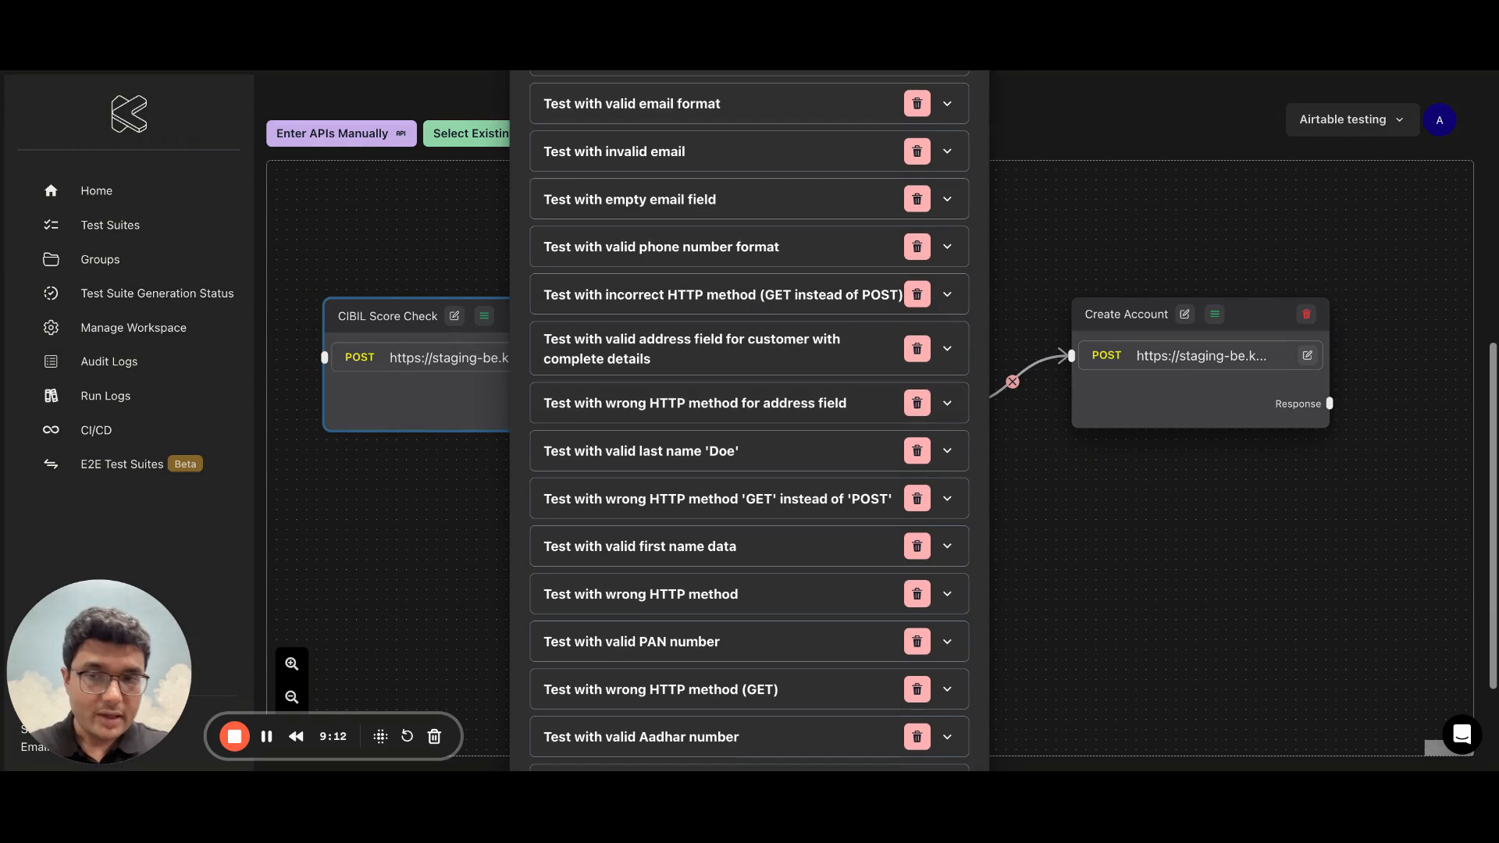
scroll(749, 428, up, 7)
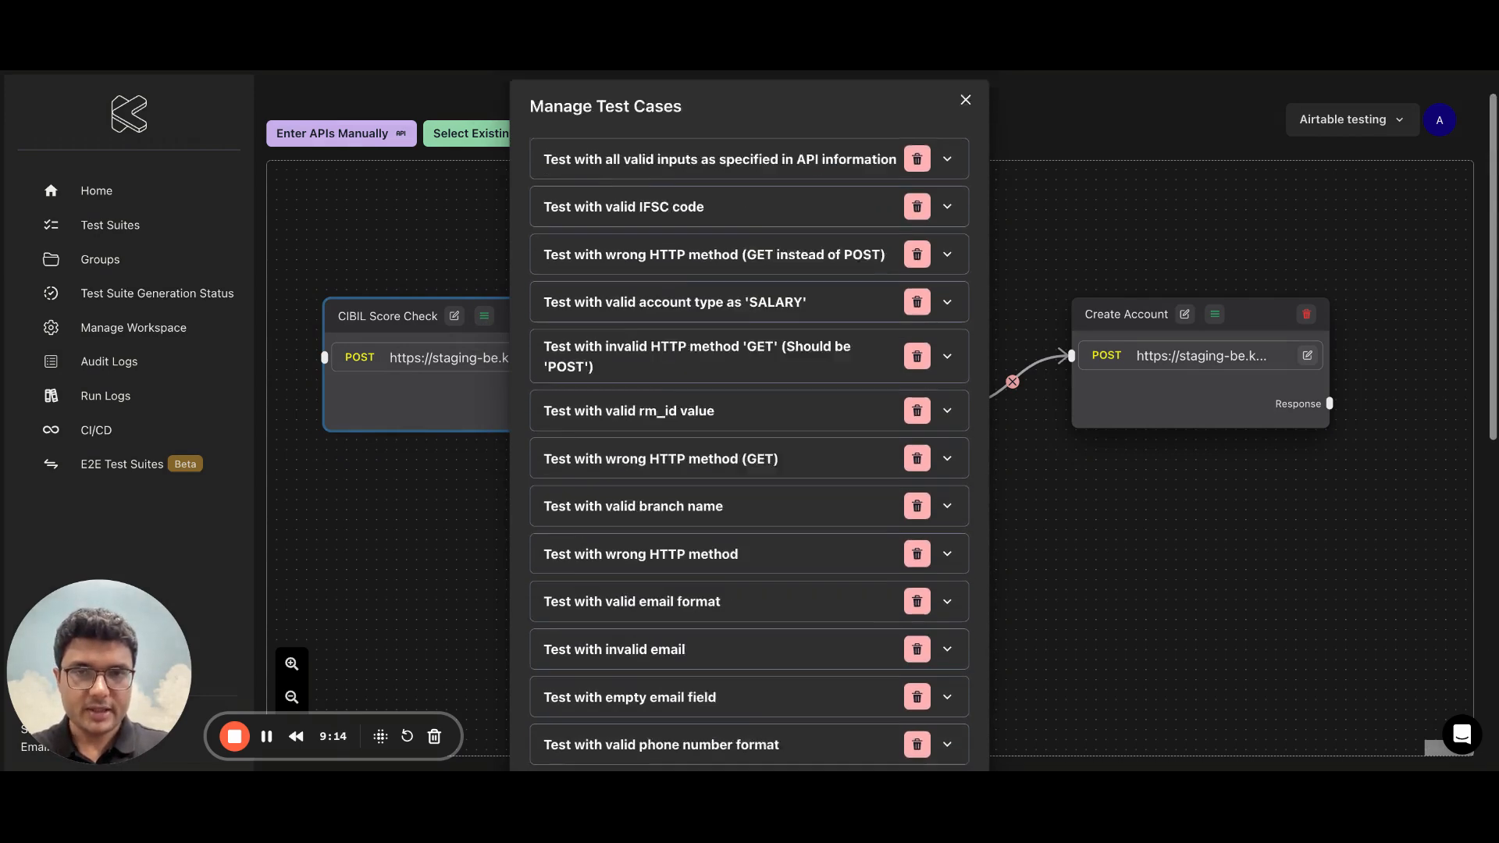
click(961, 145)
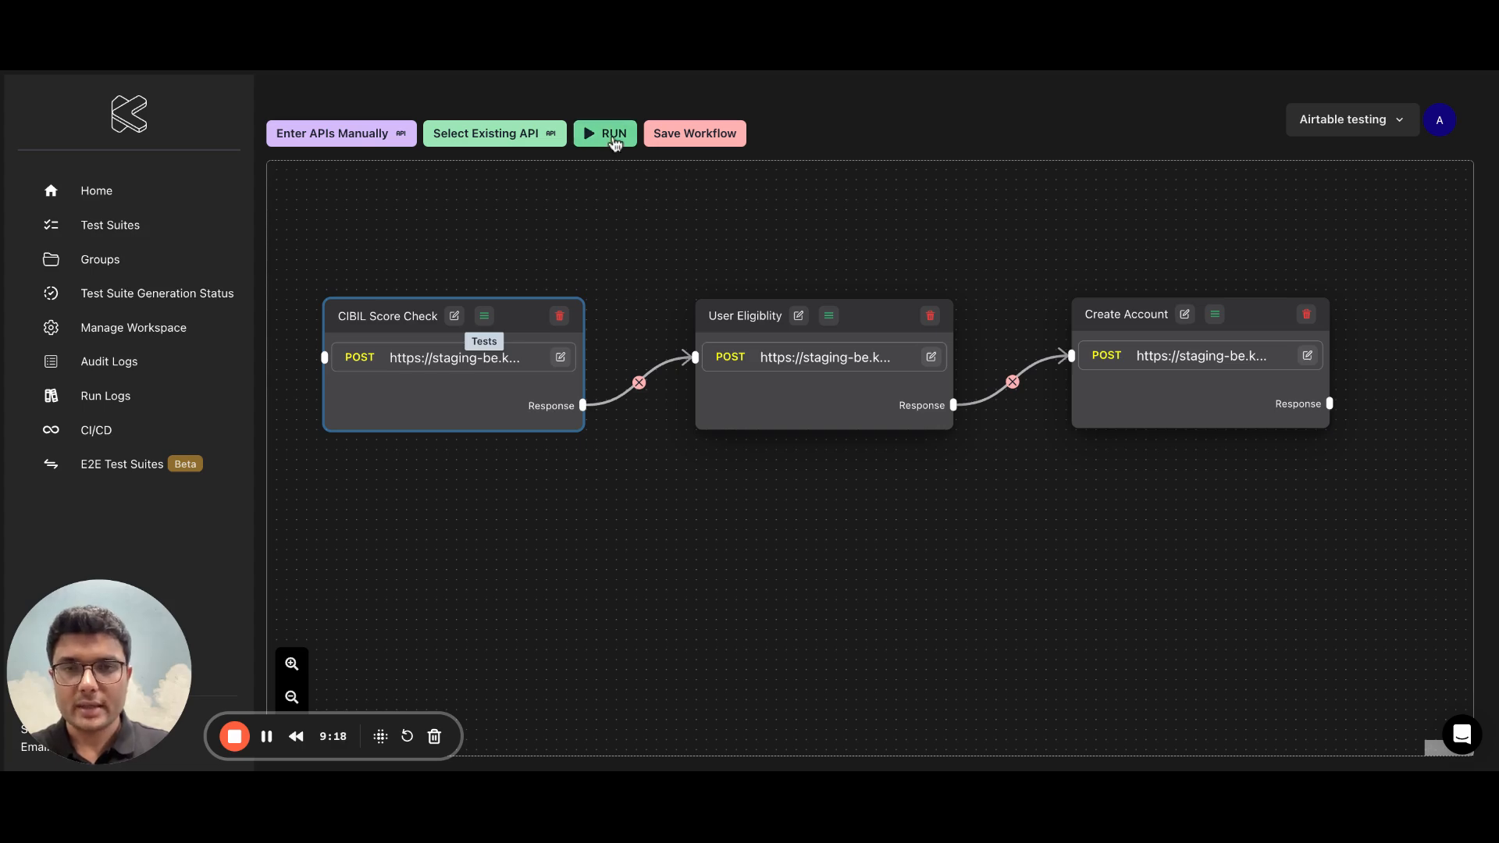
- For the workflow run, add the valid IFSC code and wrong HTTP method tests for CIBIL Score Check, and valid IFSC code and 'SAVINGS' for User Eligiblity
click(614, 135)
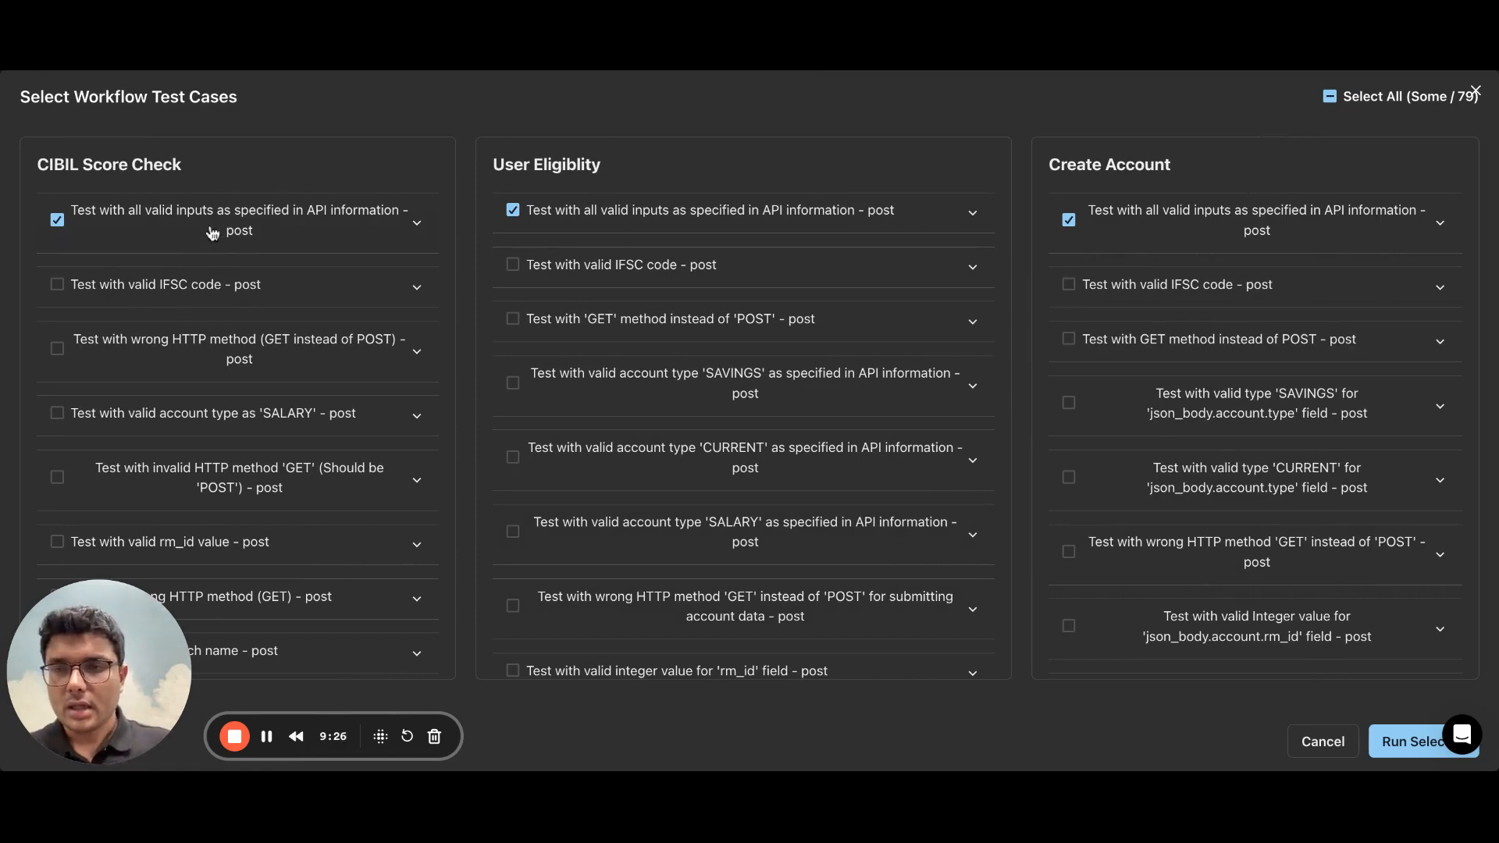
click(60, 286)
click(58, 350)
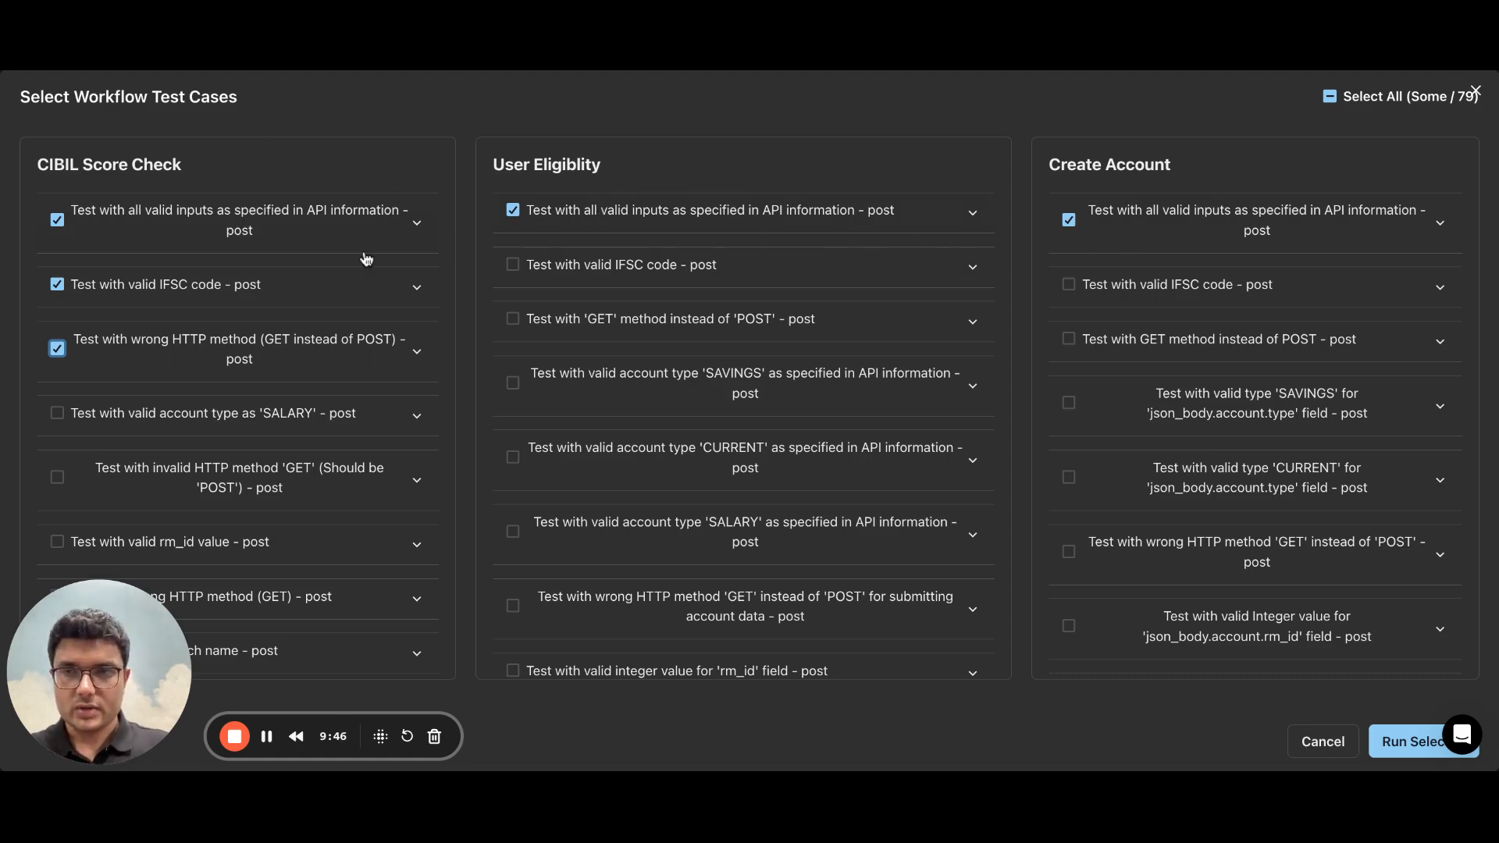
click(512, 264)
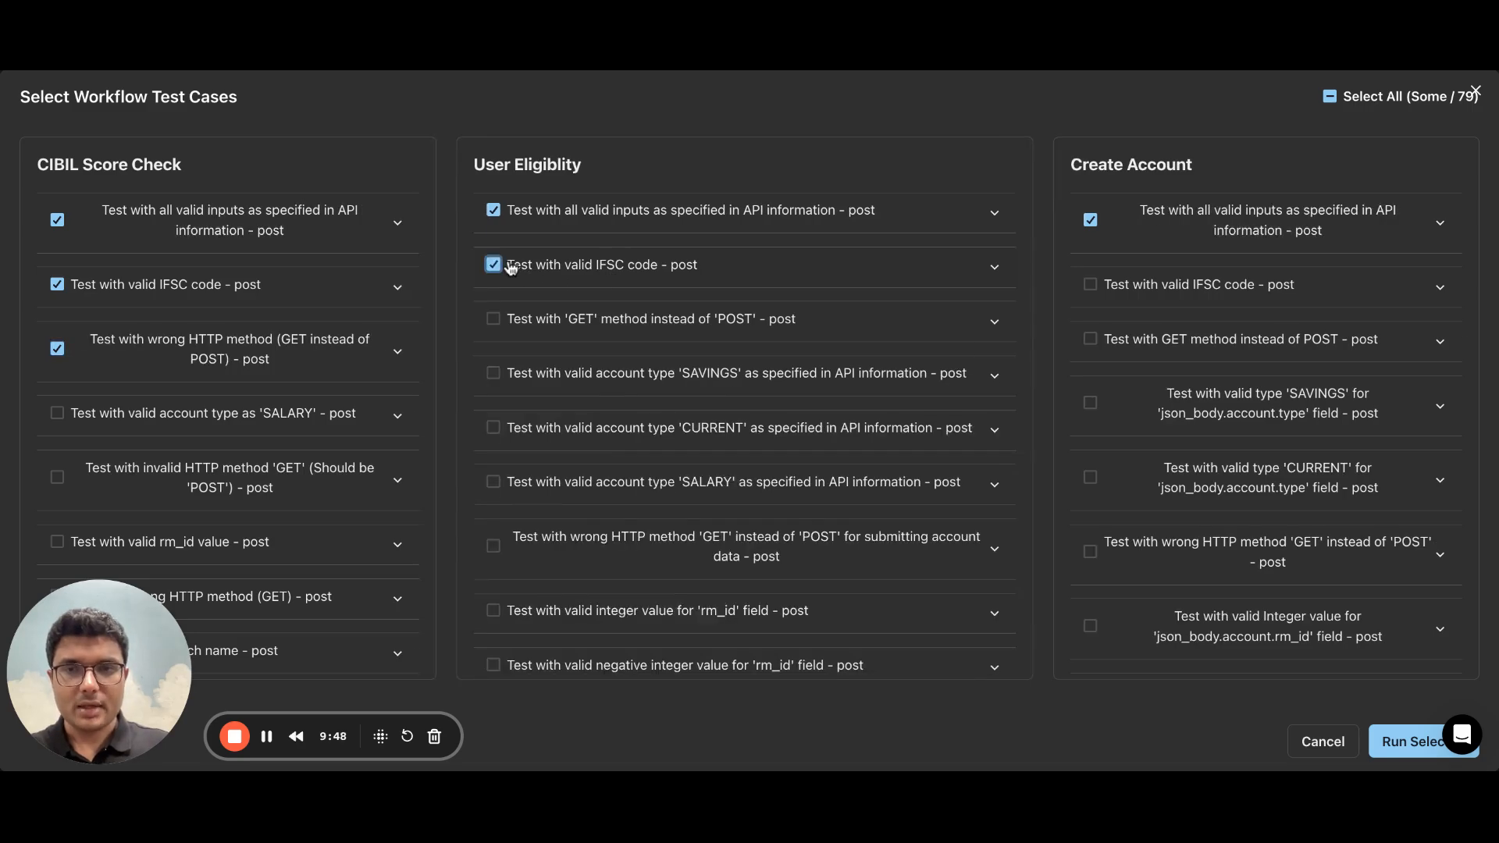
click(513, 384)
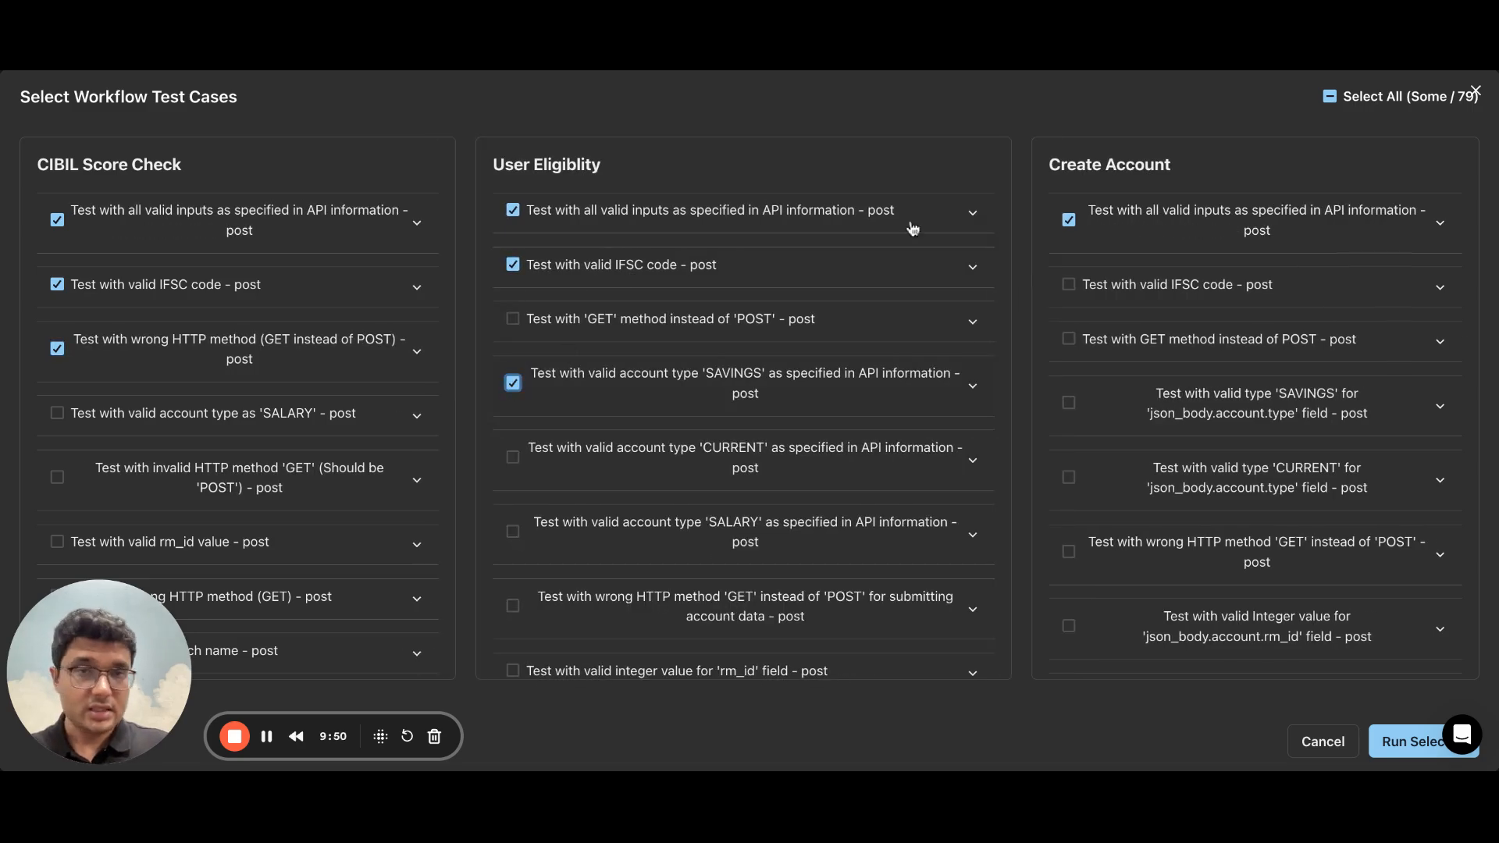
- Include Create Account's valid IFSC code, valid type 'CURRENT' and wrong HTTP method 'GET' instead of 'POST' tests in the workflow run
click(1069, 286)
click(1069, 476)
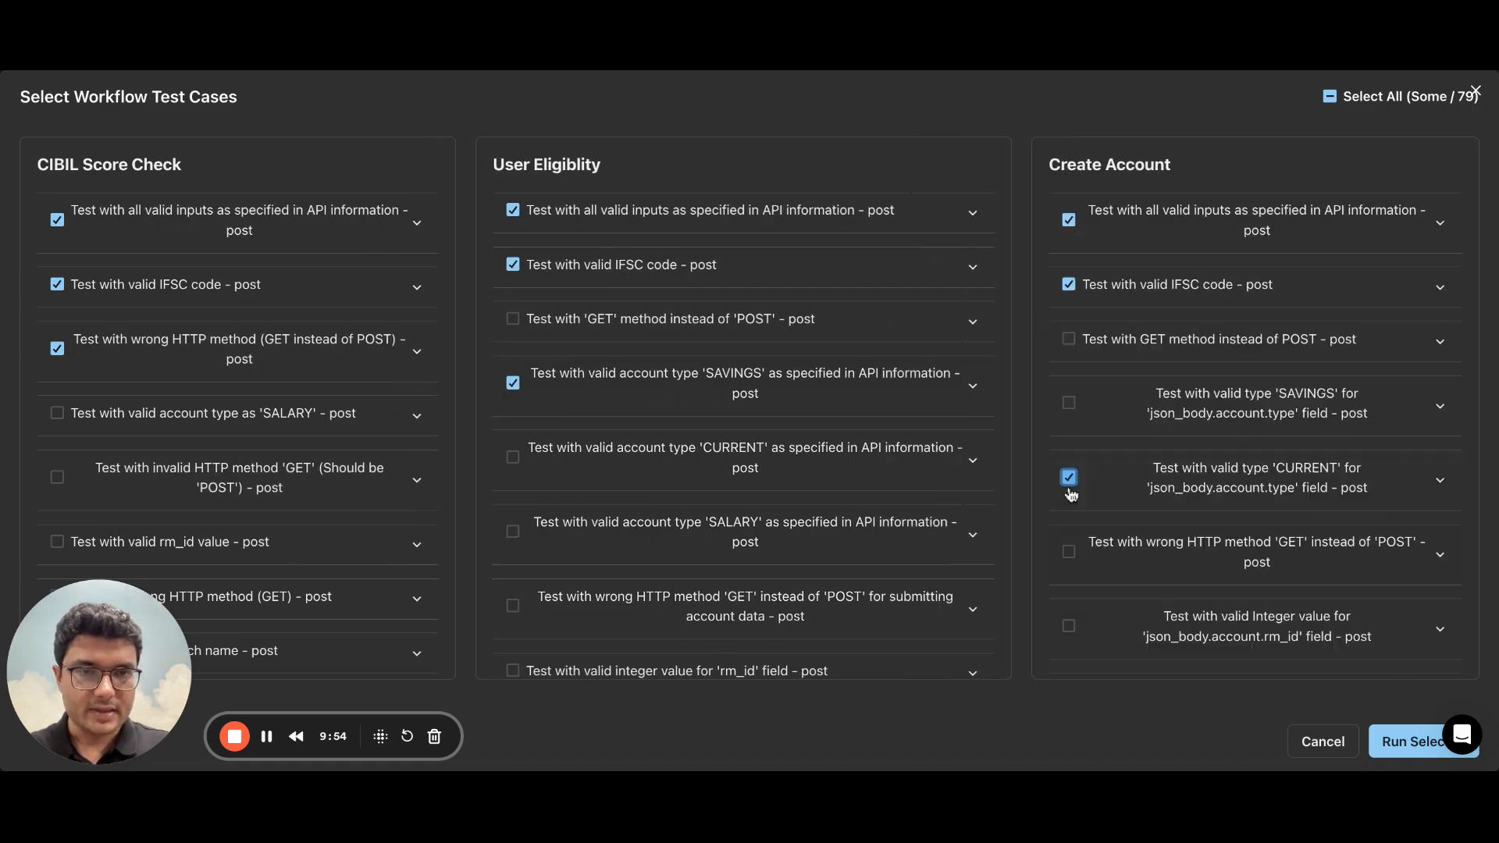
click(1070, 554)
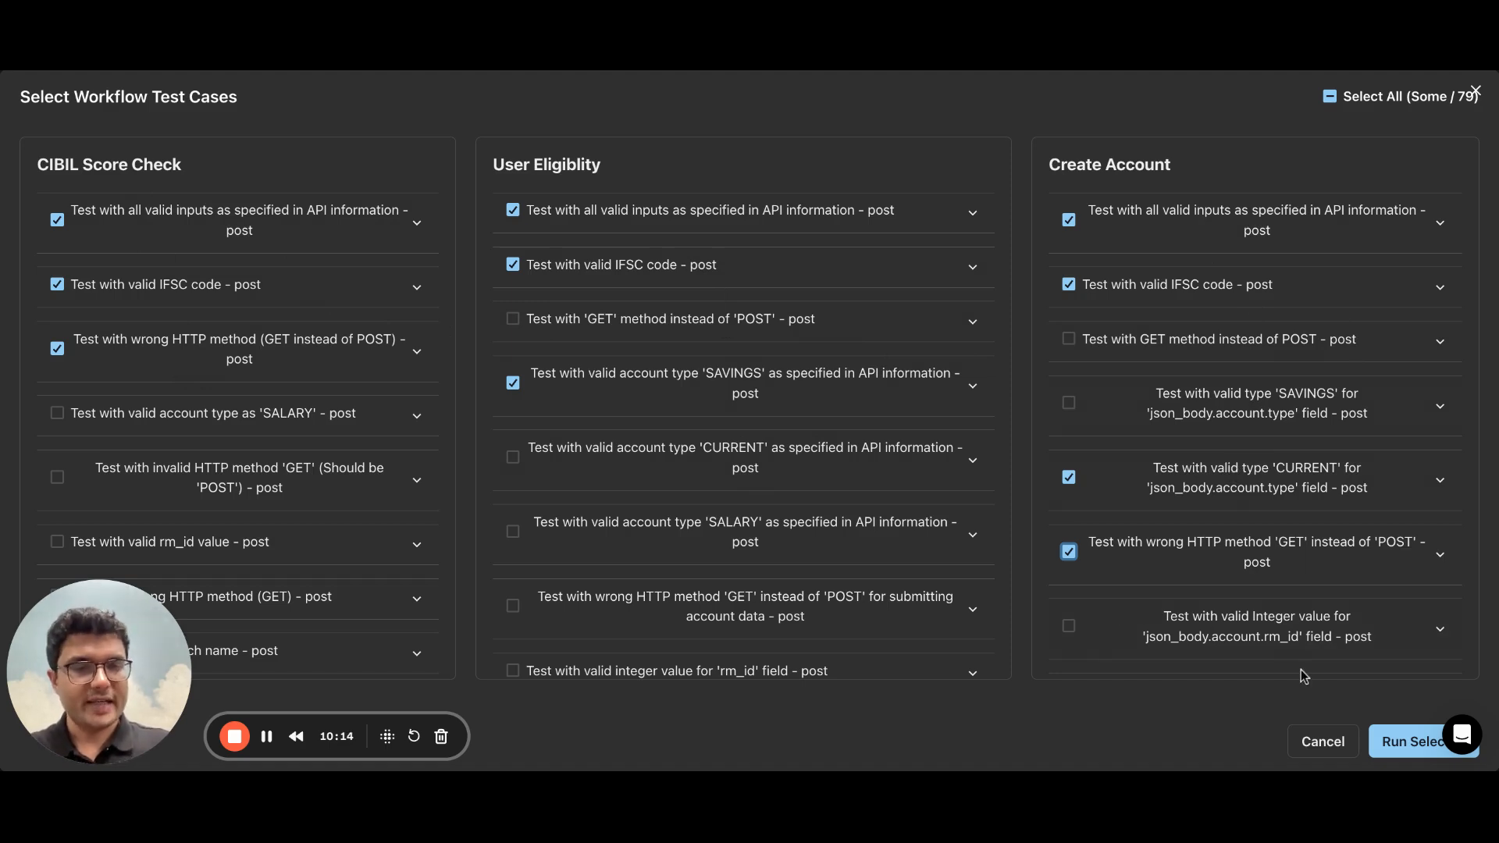
- Run the selected workflow test cases and review the status of each test combination in the run results
click(1392, 746)
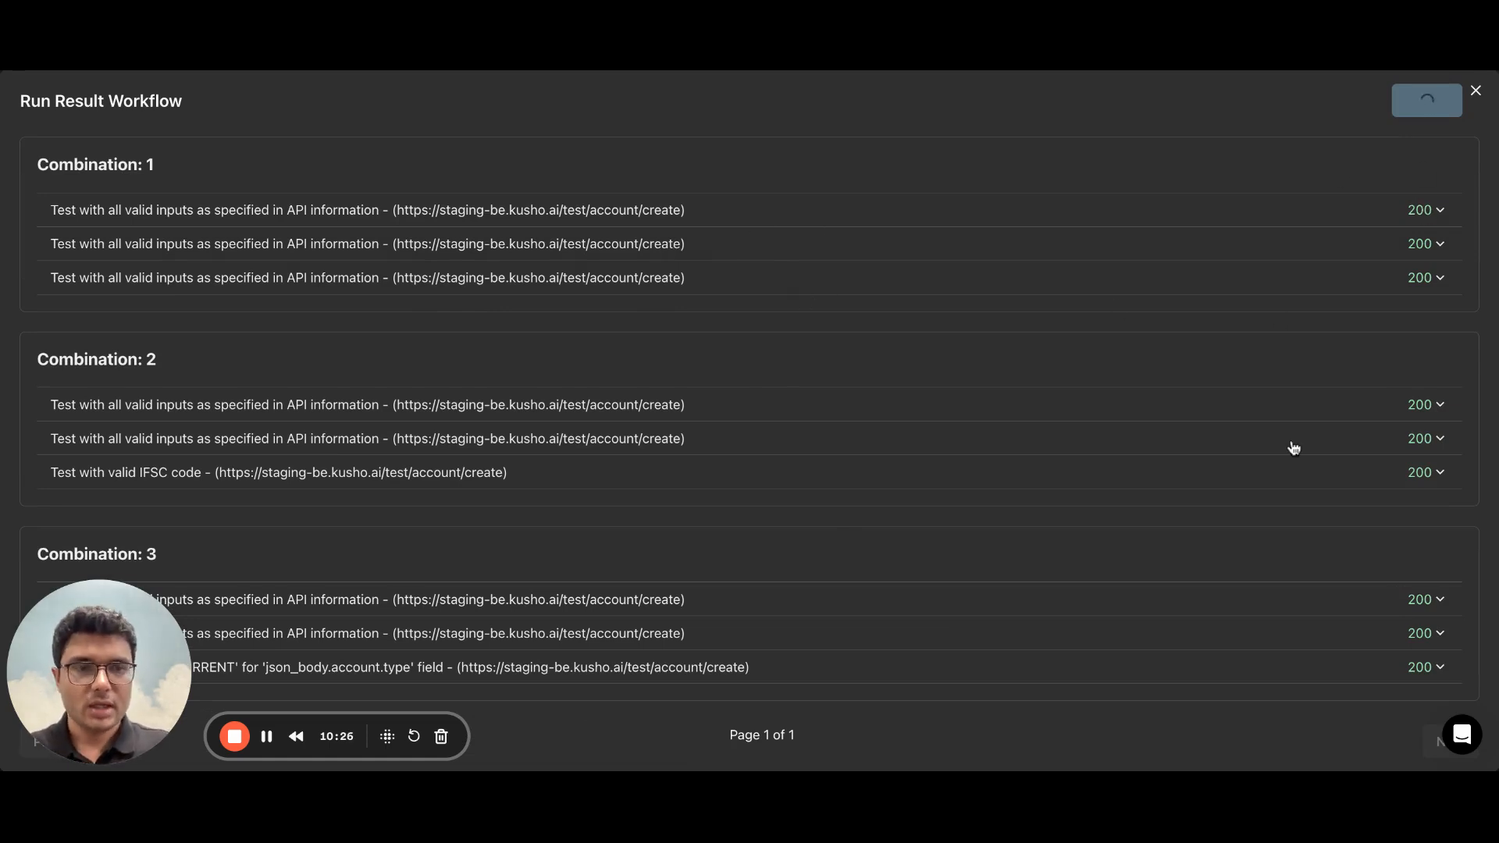
scroll(1293, 447, down, 8)
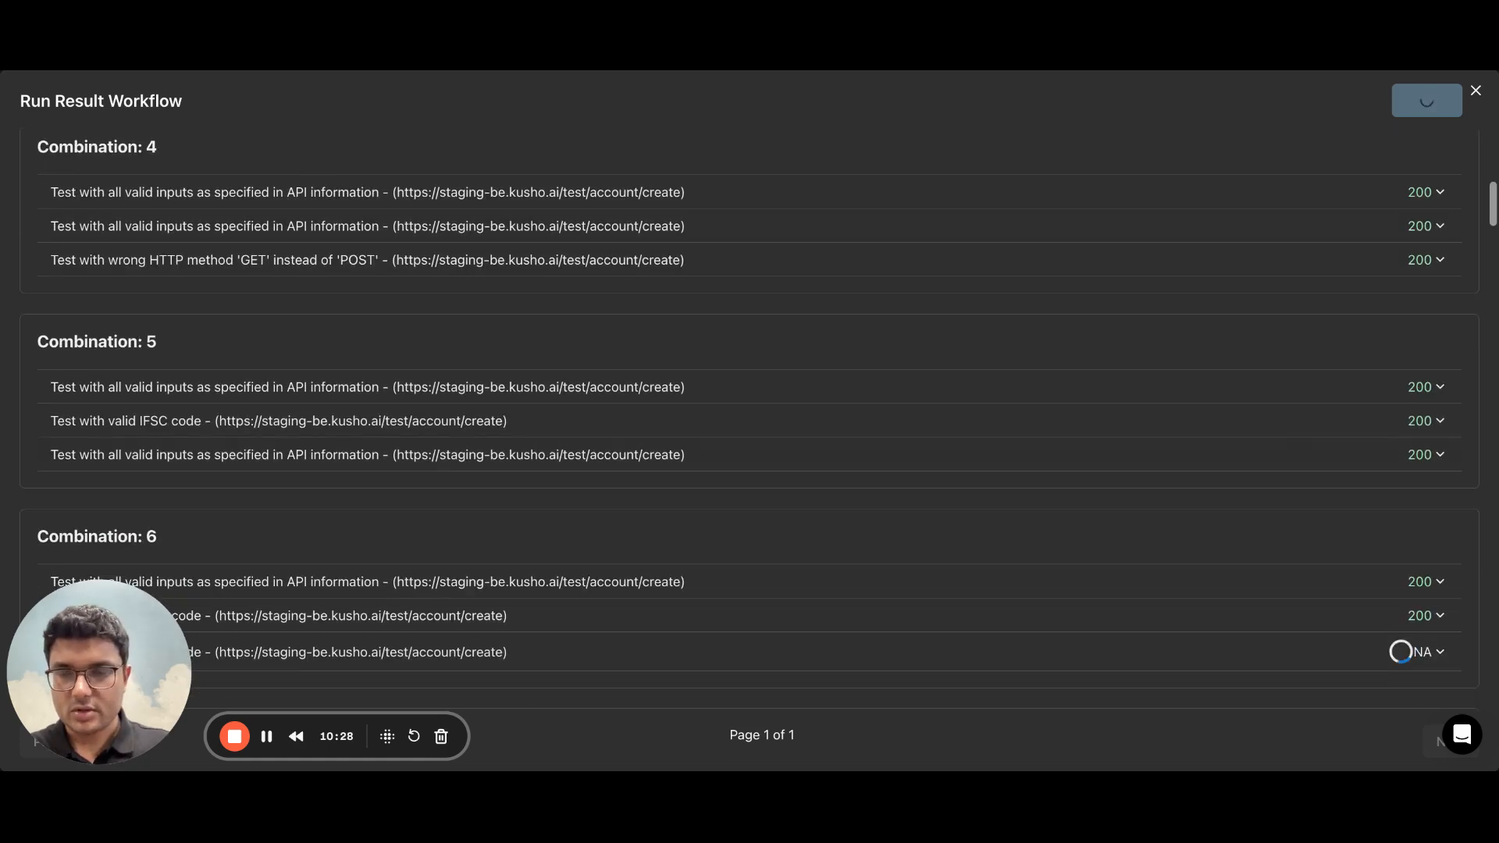
scroll(749, 422, down, 5)
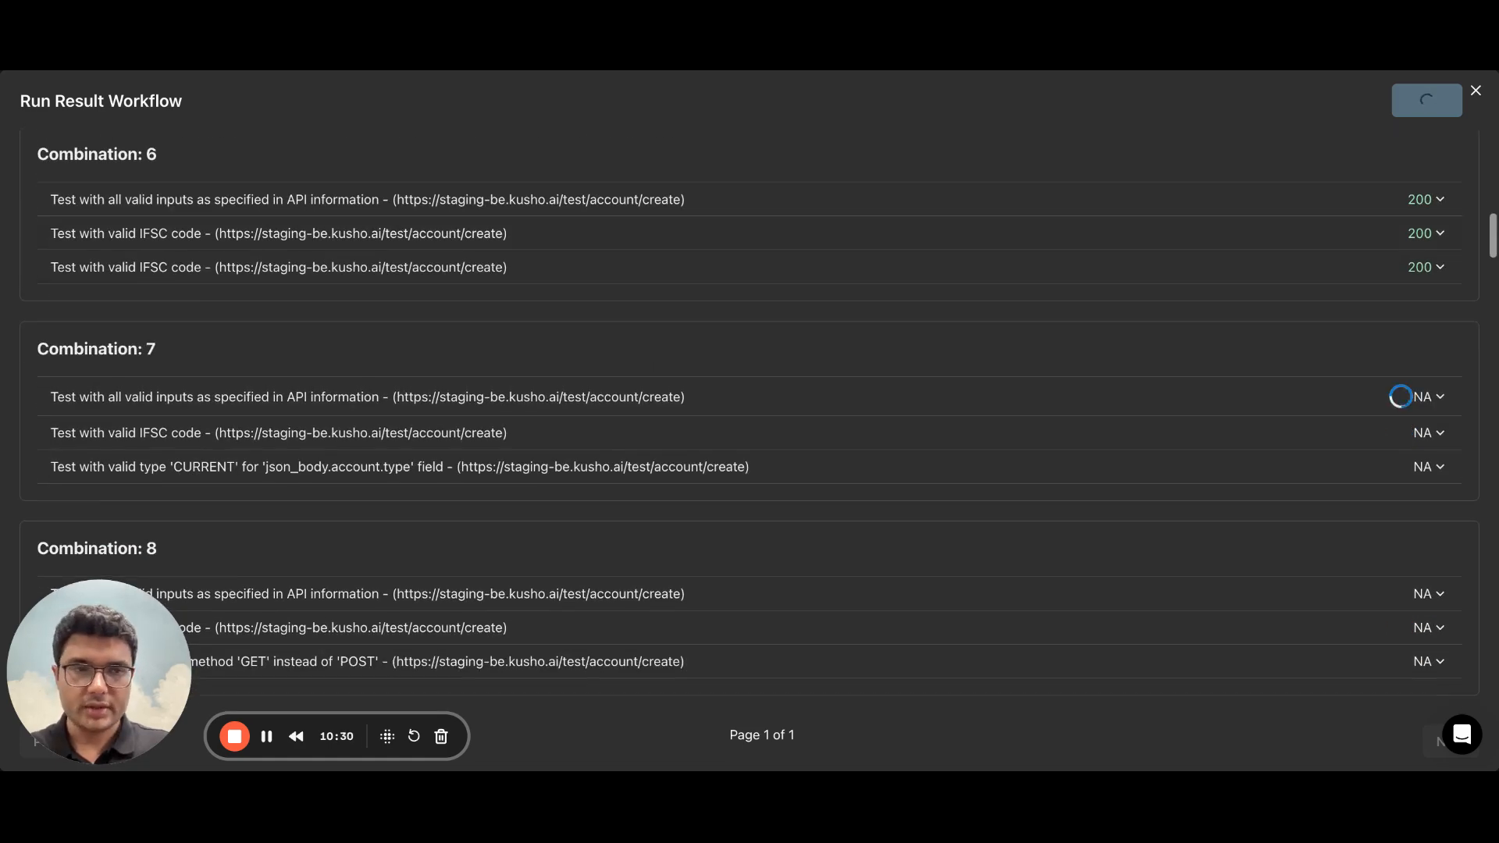
scroll(1419, 313, down, 4)
scroll(1419, 313, up, 4)
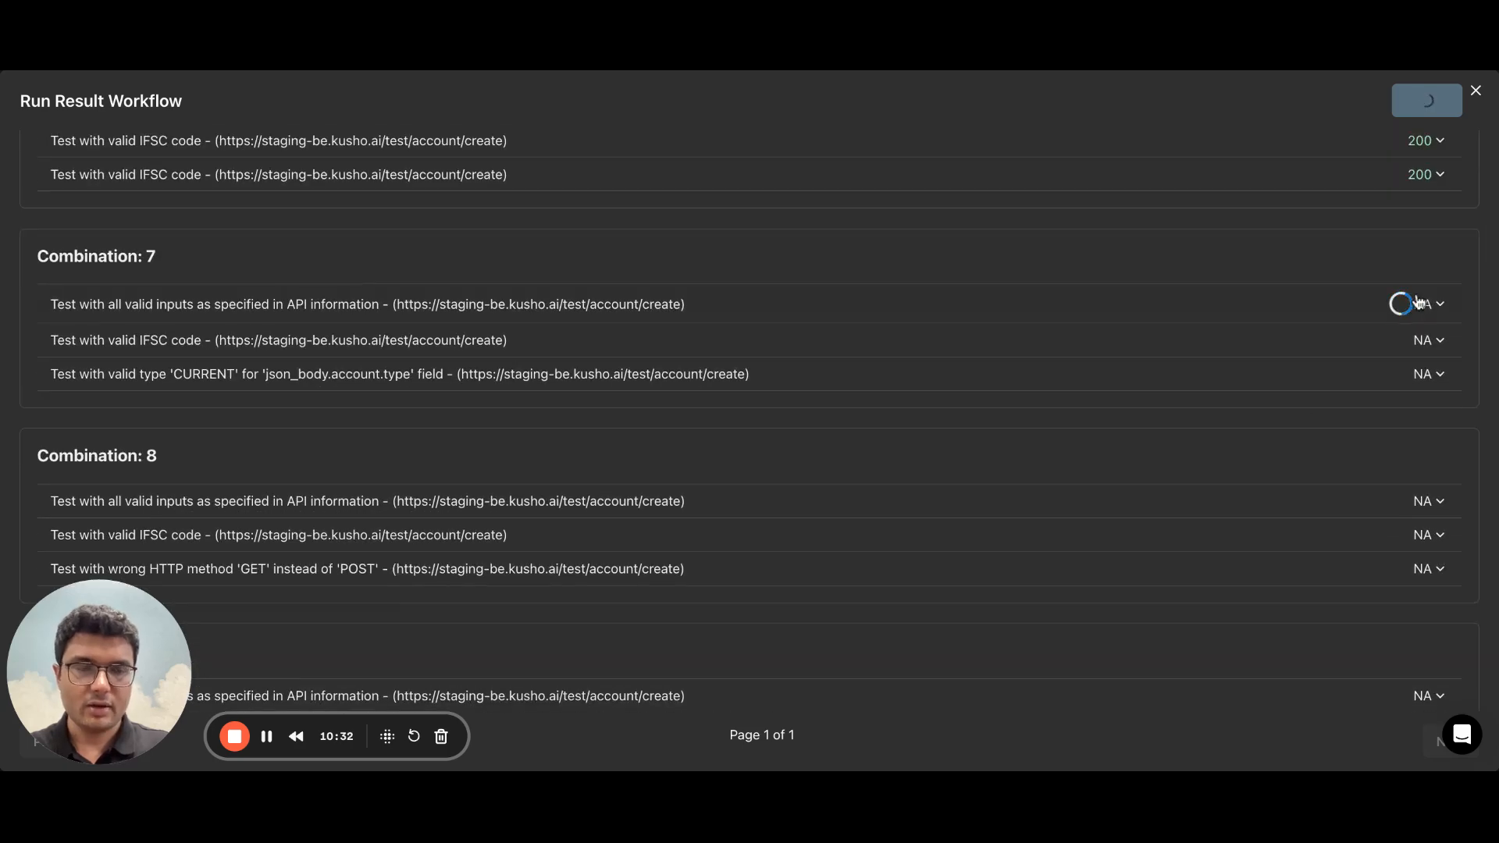
scroll(1265, 325, up, 8)
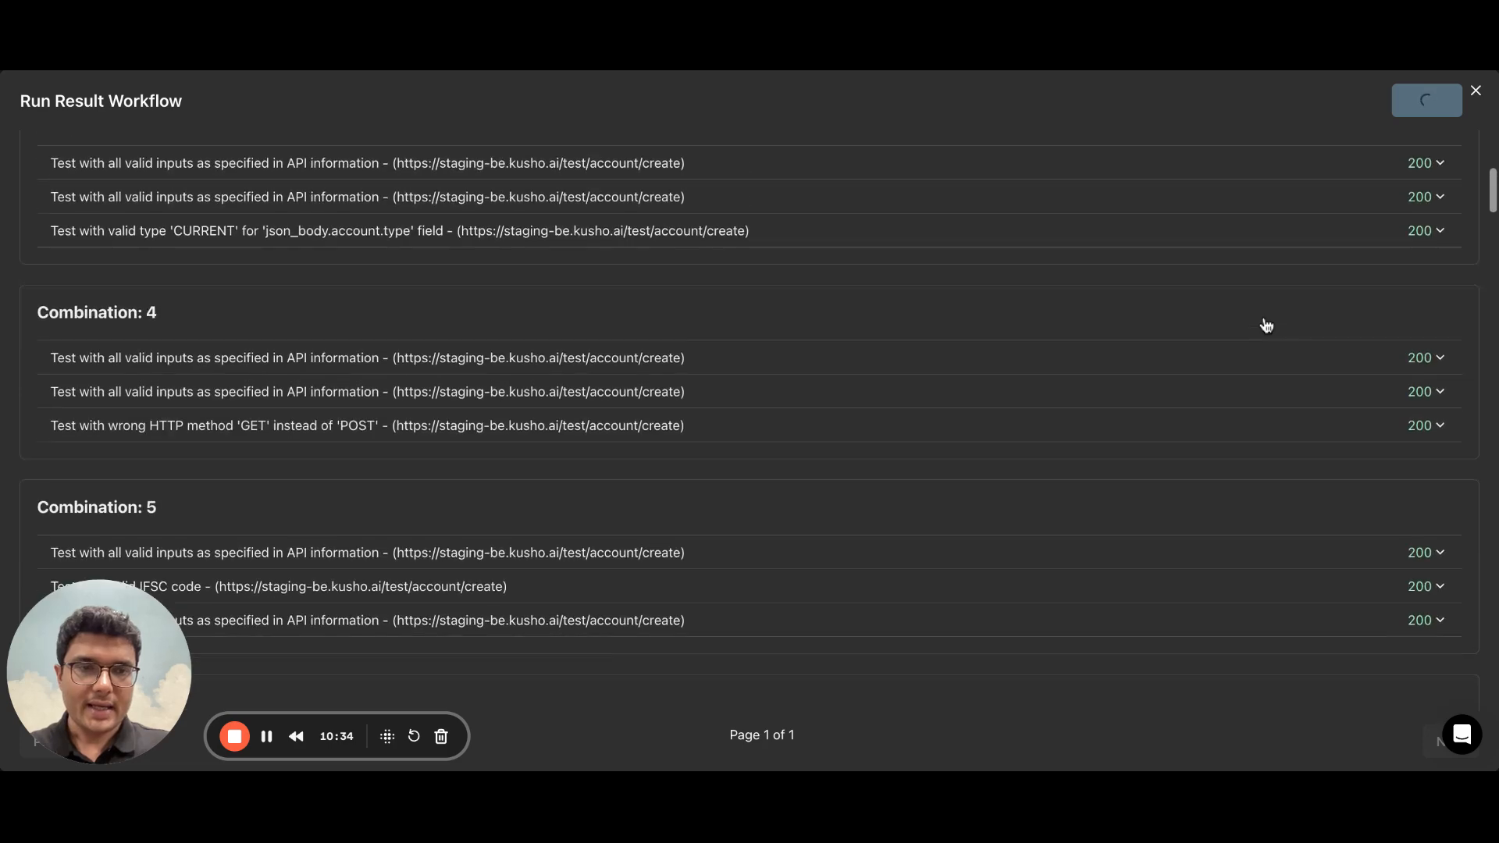
scroll(1265, 324, up, 6)
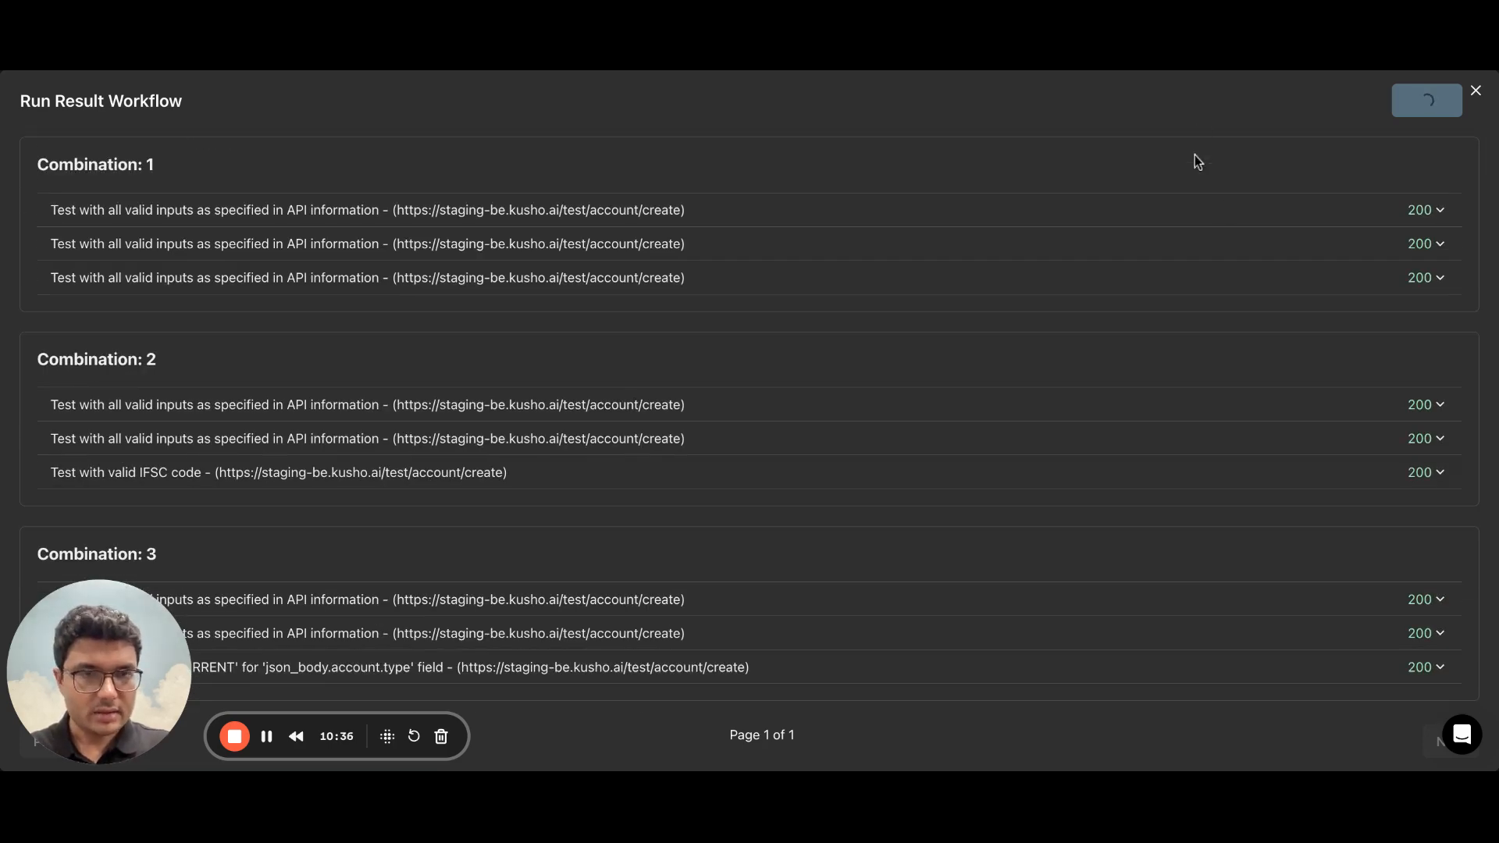
- Examine the request and response details of the first test in Combination 1, then collapse them
click(1367, 220)
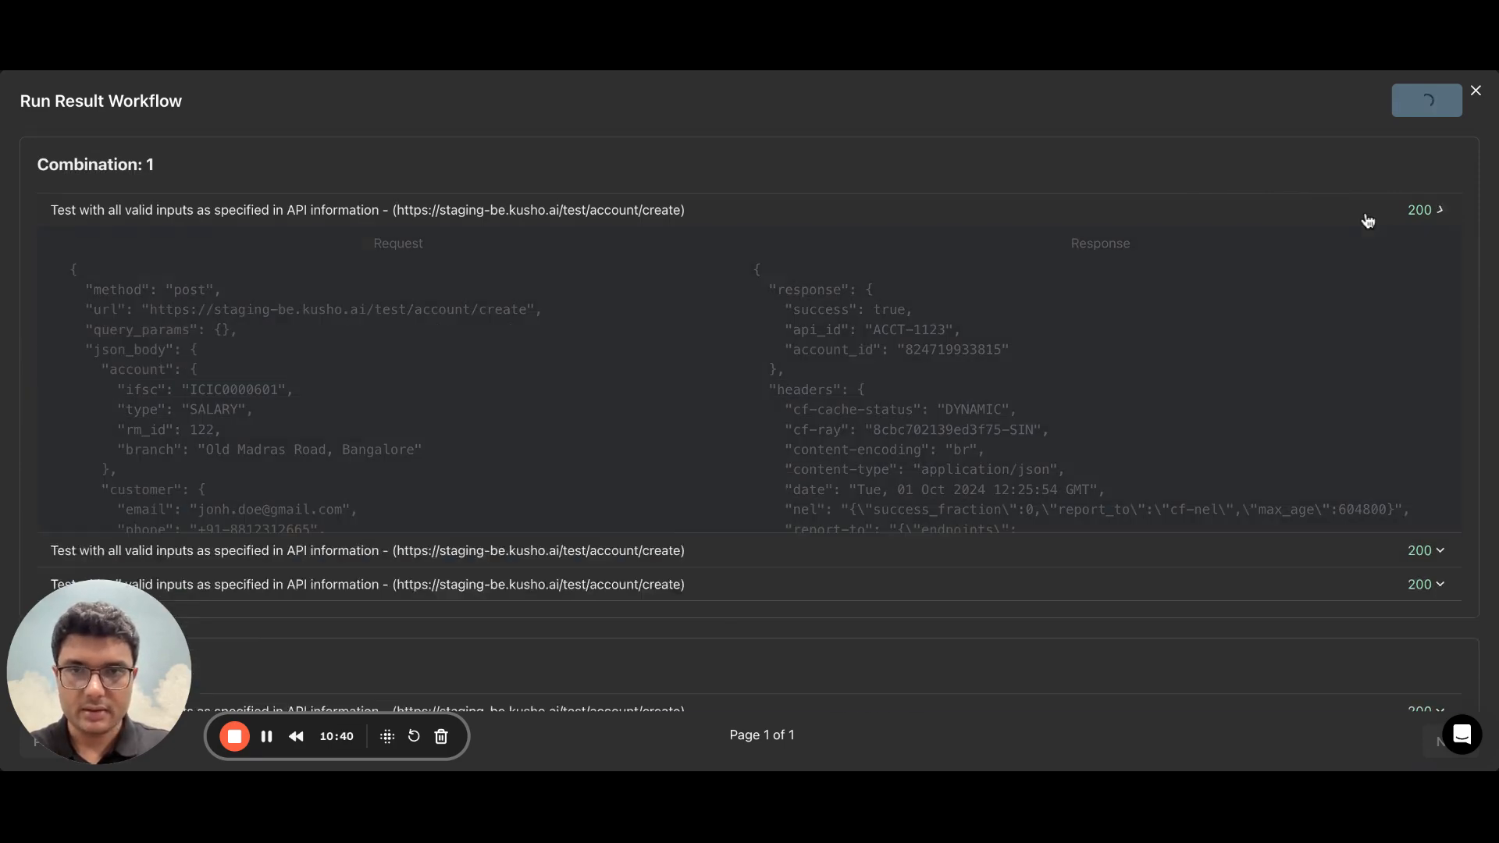
scroll(690, 150, down, 2)
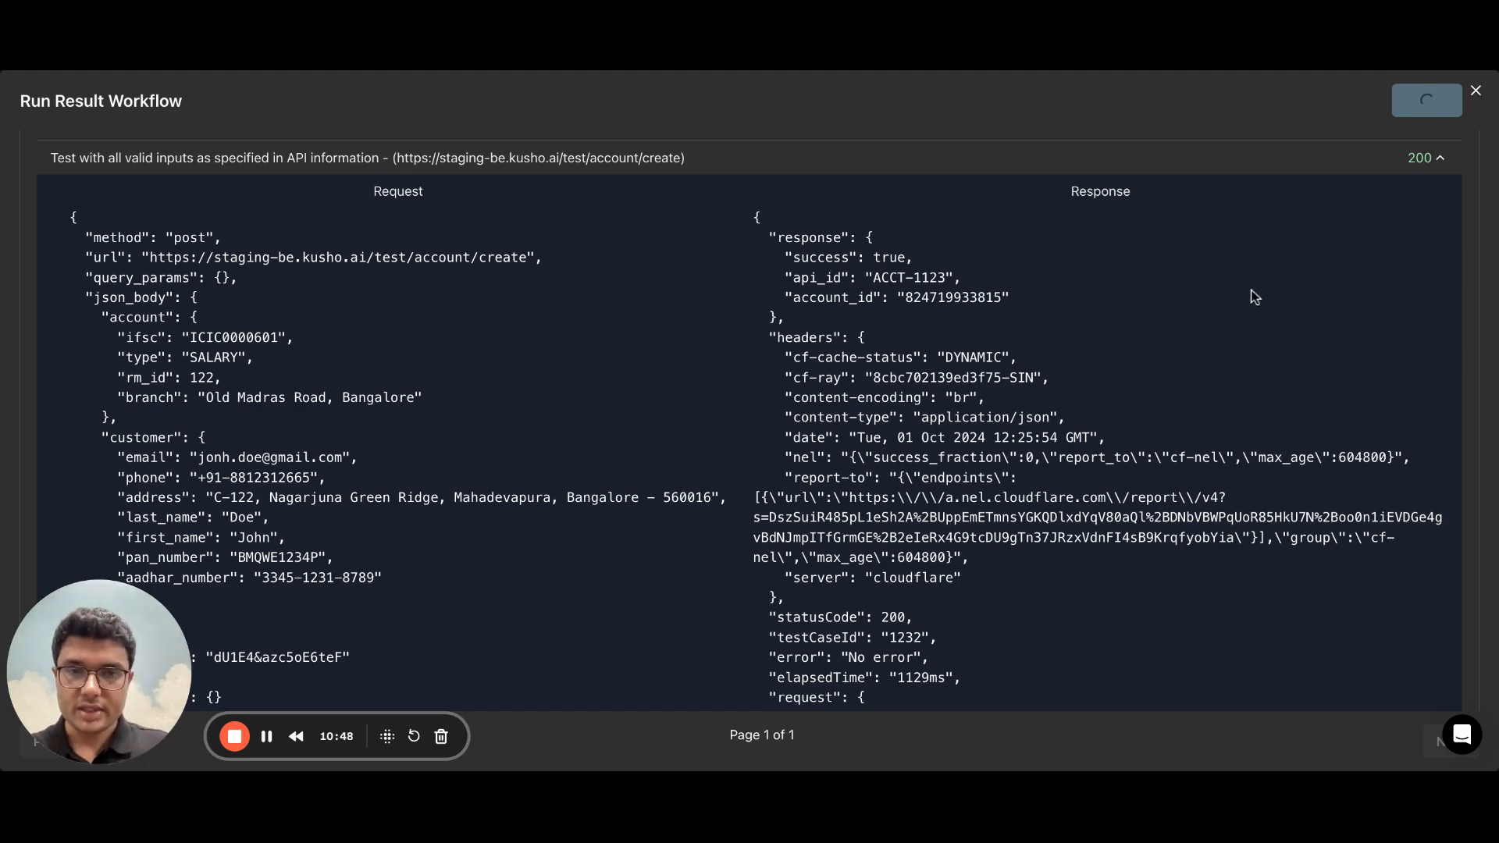
scroll(1252, 295, up, 2)
click(1420, 205)
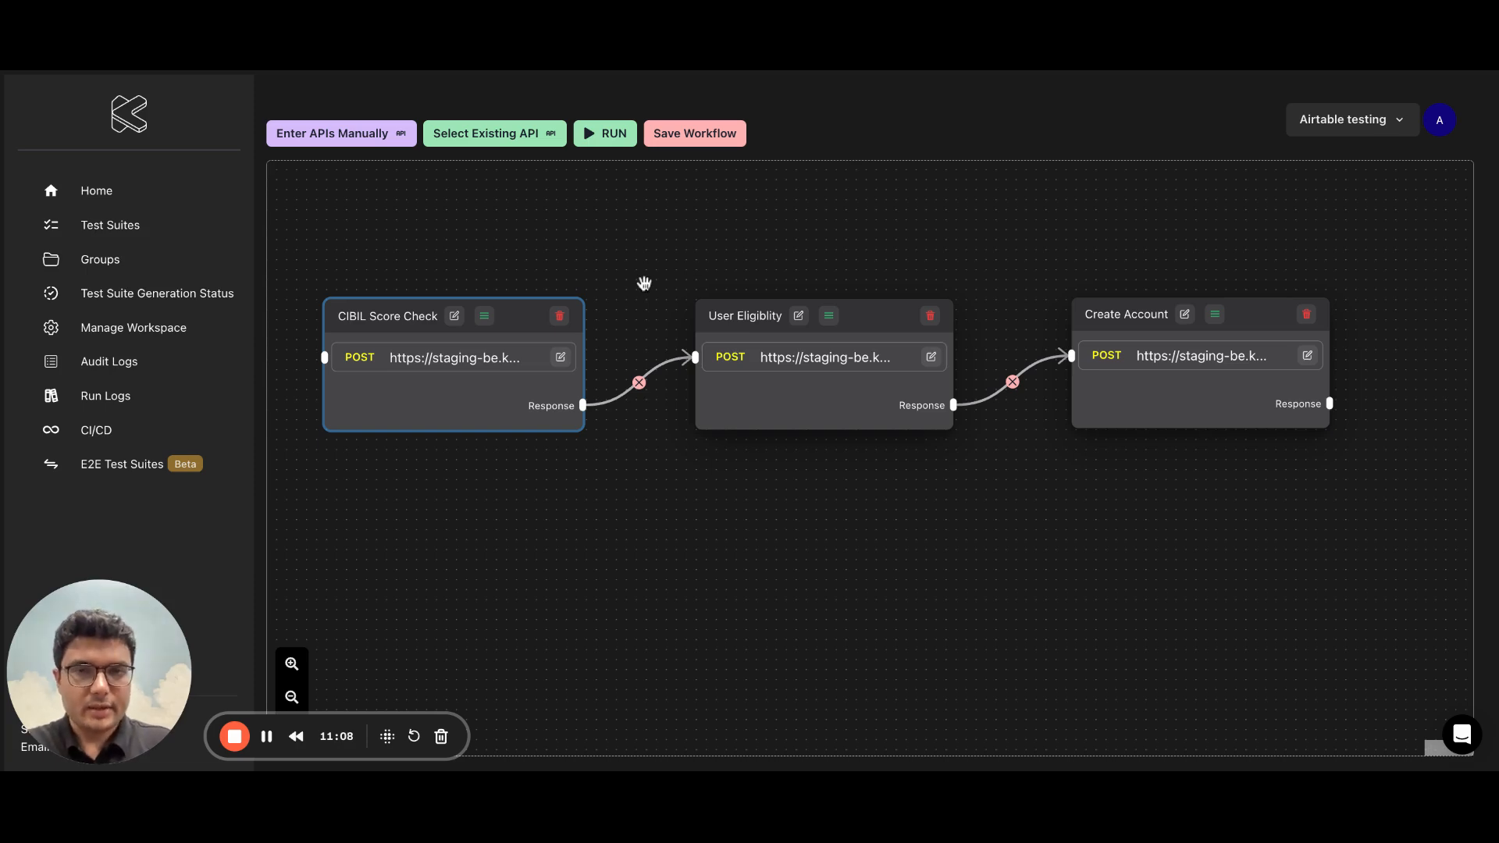
- Save the three-API bank-account workflow
click(711, 134)
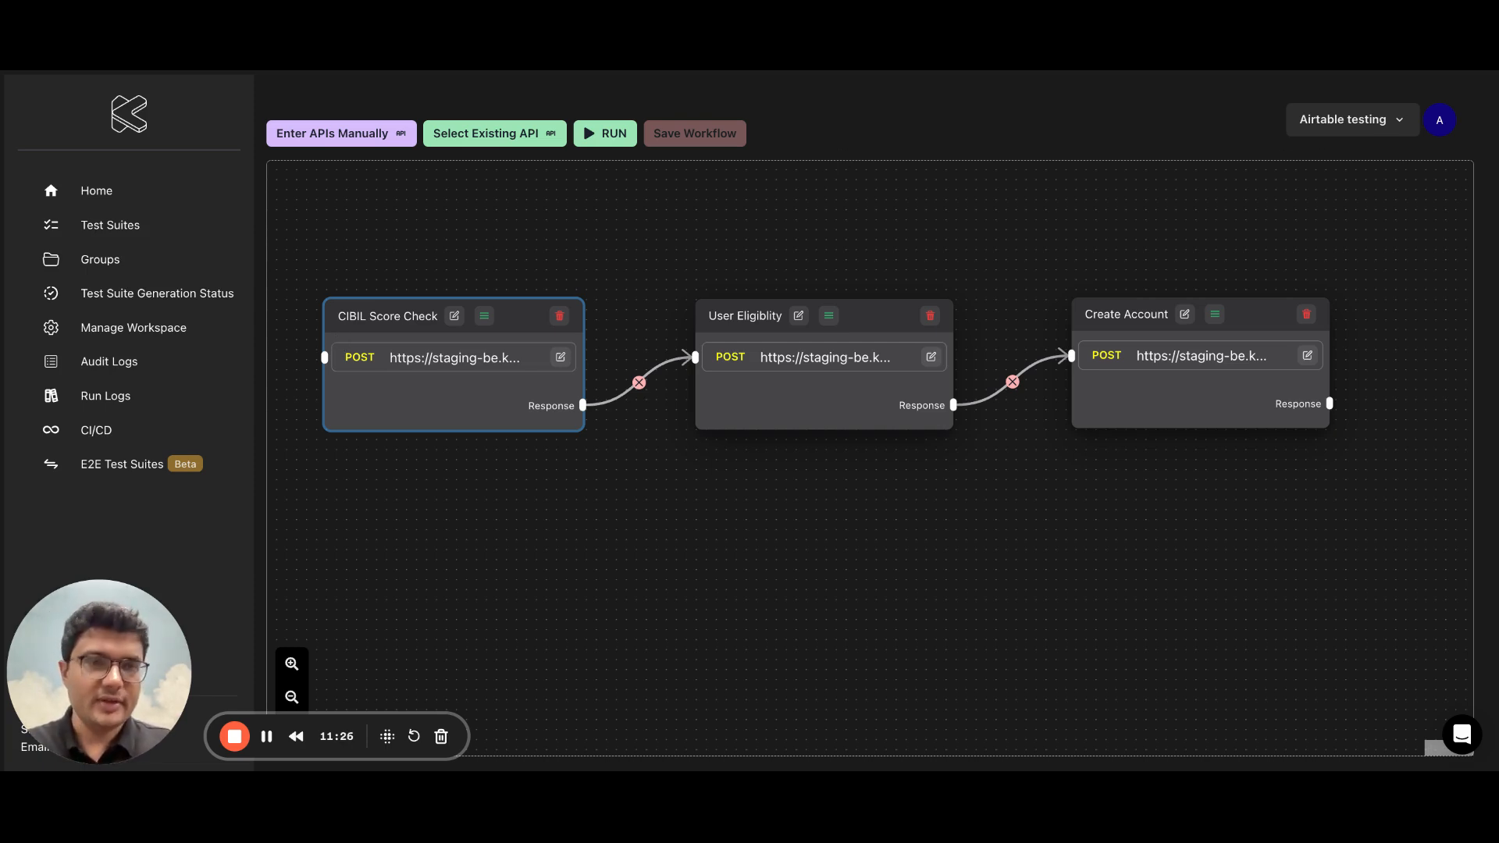
- Look over the list of available workspaces without switching, and go to the home page
click(1386, 131)
scroll(1334, 291, down, 1)
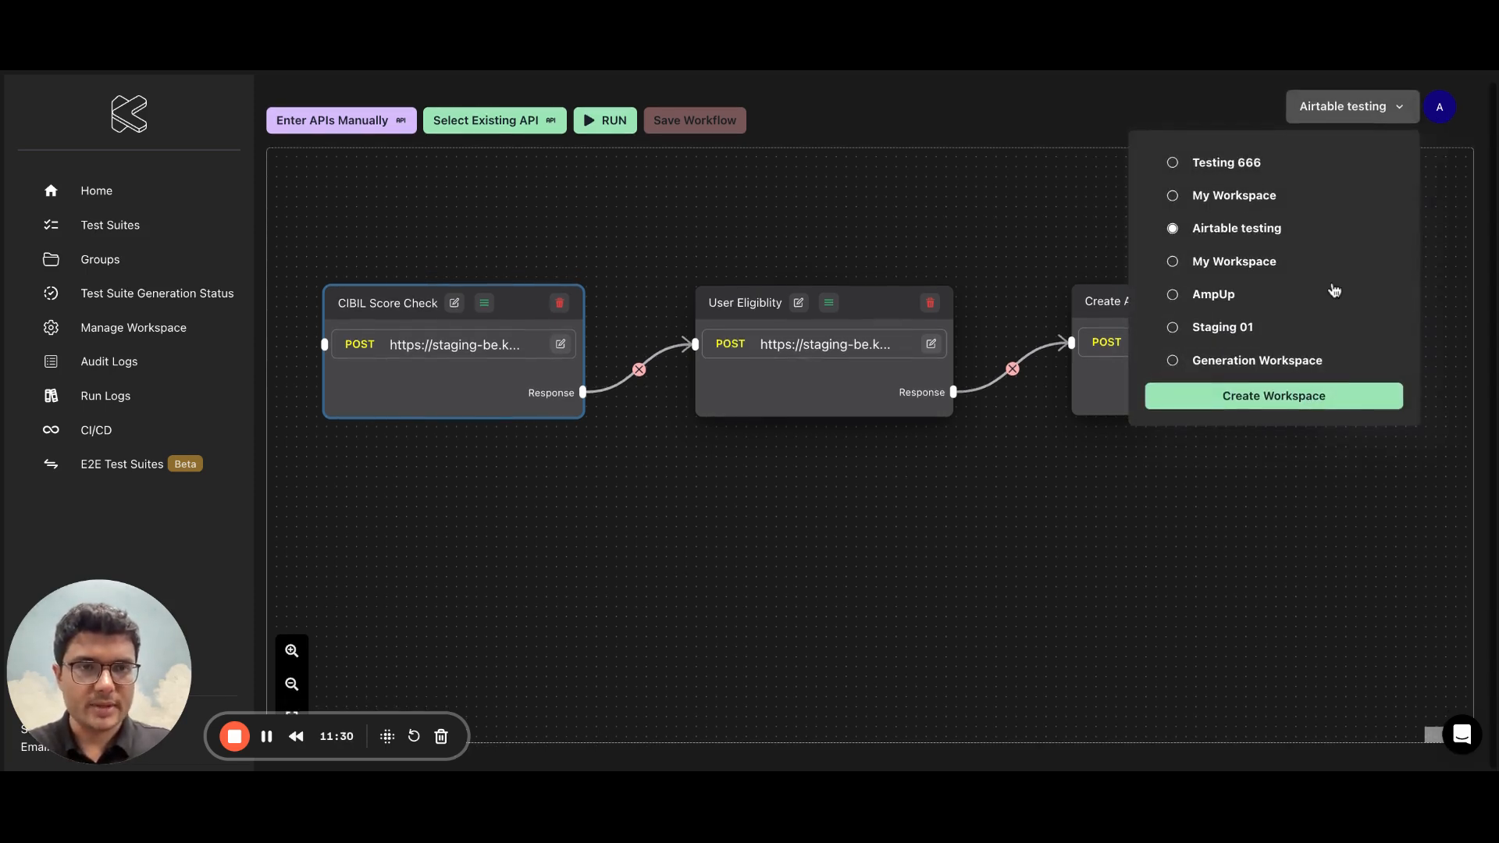
click(1387, 117)
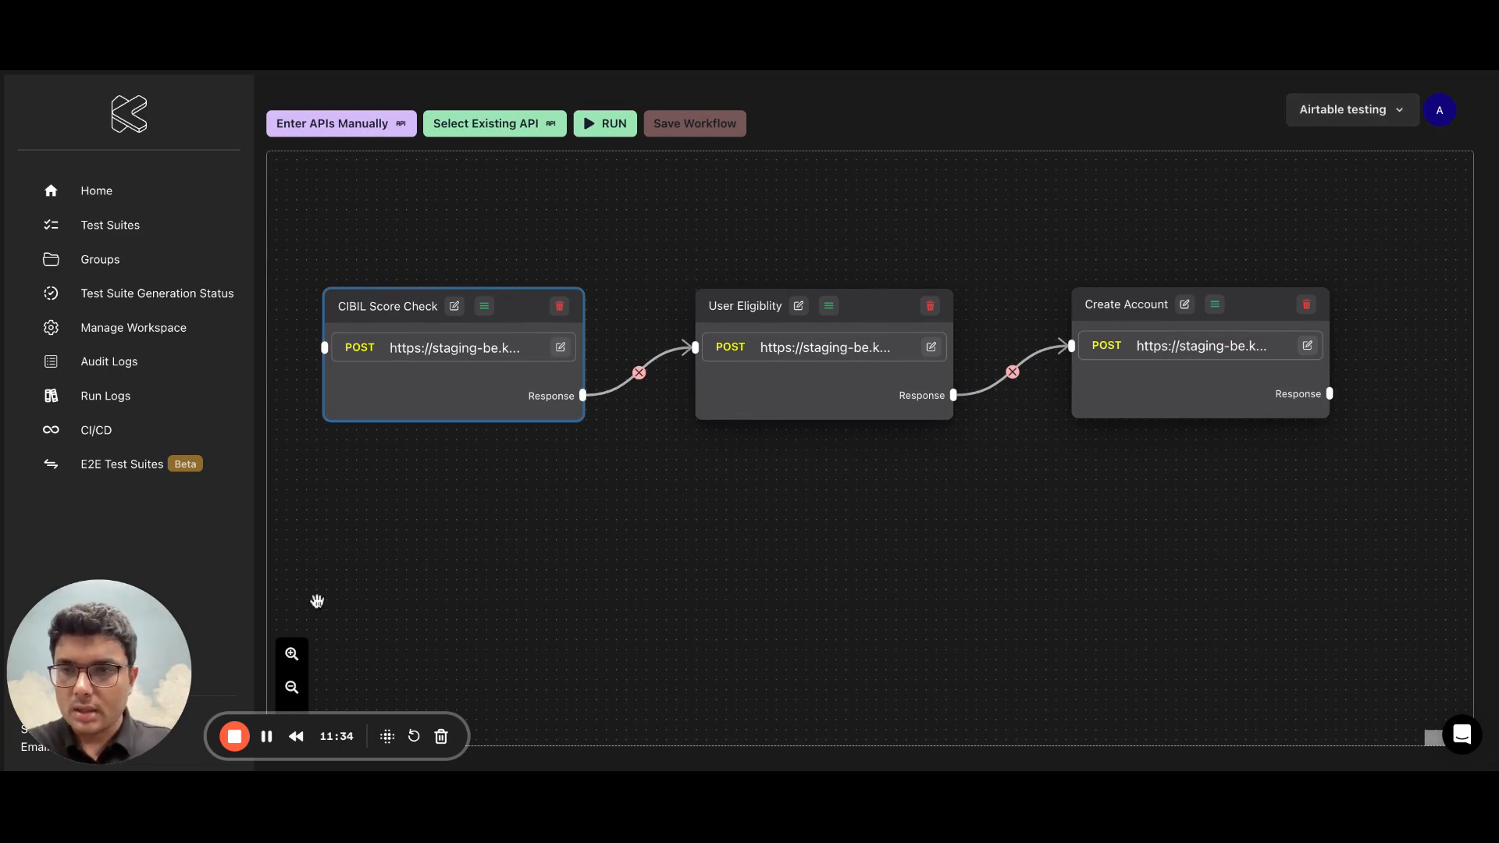
click(101, 193)
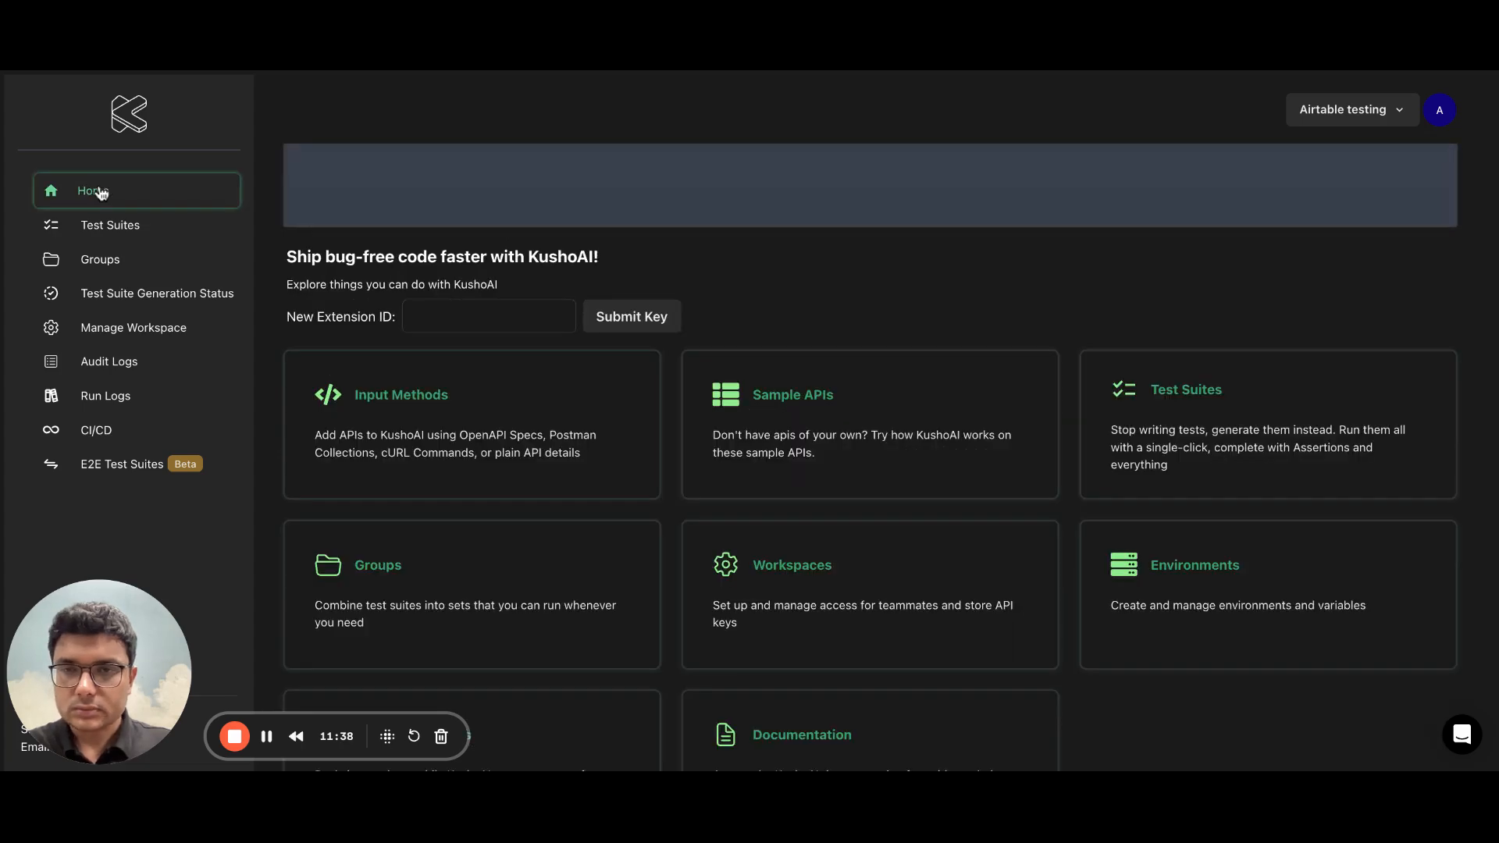